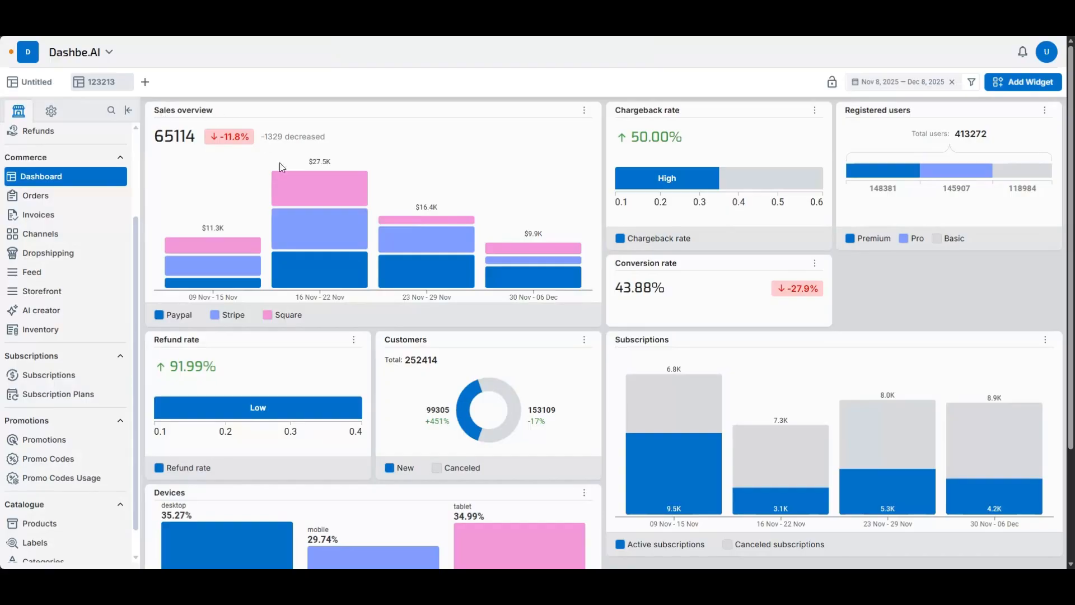
pyautogui.scroll(-3, 407, 334)
pyautogui.scroll(3, 451, 342)
pyautogui.scroll(-3, 341, 444)
pyautogui.scroll(3, 749, 391)
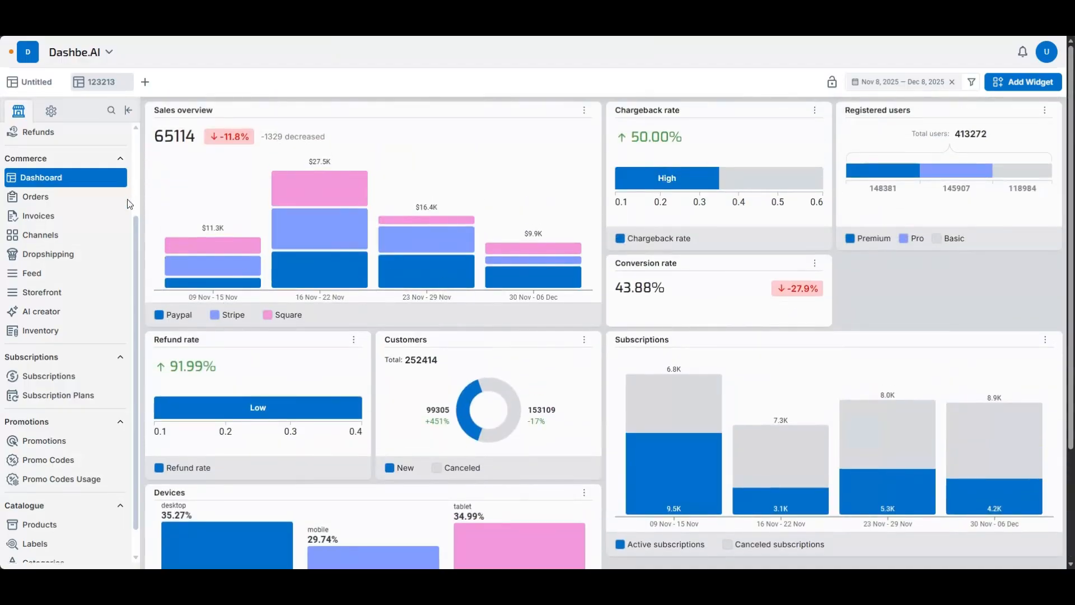
# - Open the listed customer's profile from Users and review their payments, saved addresses and cards
pyautogui.scroll(2, 124, 190)
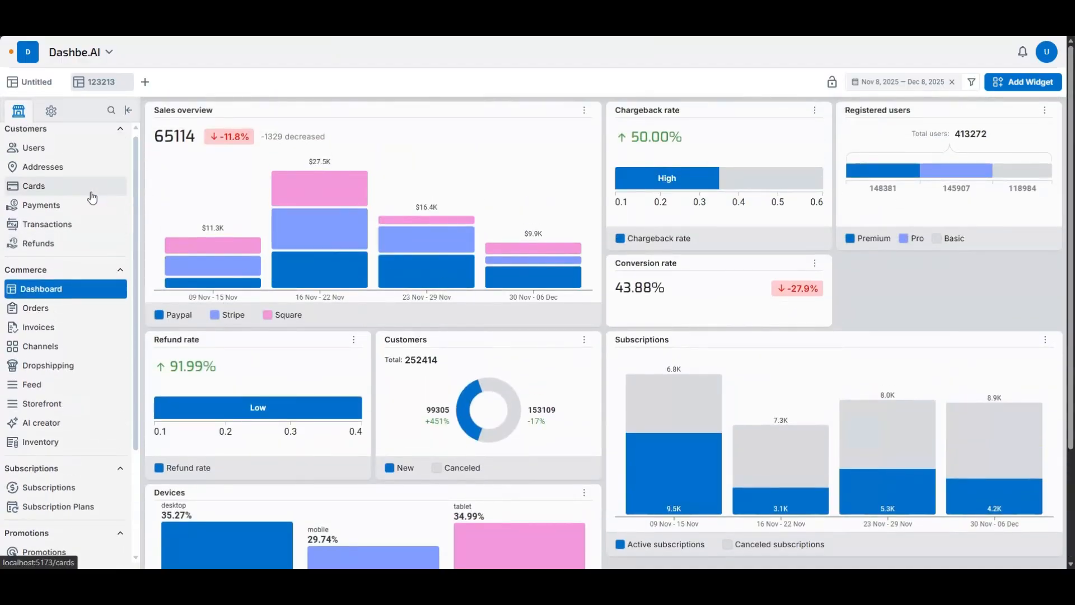
pyautogui.click(60, 153)
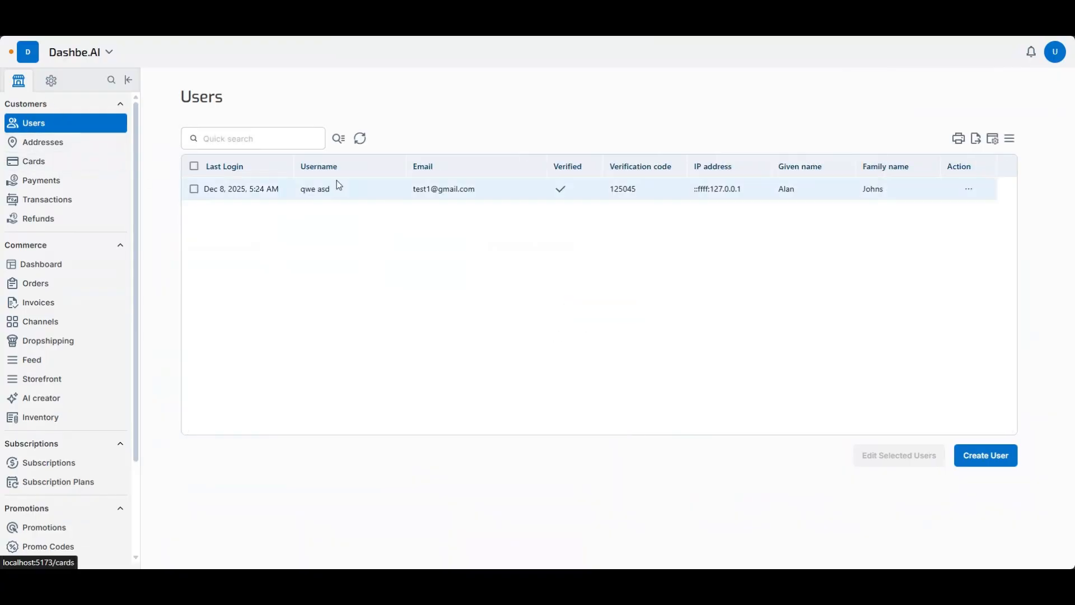
pyautogui.click(372, 191)
pyautogui.scroll(-7, 444, 273)
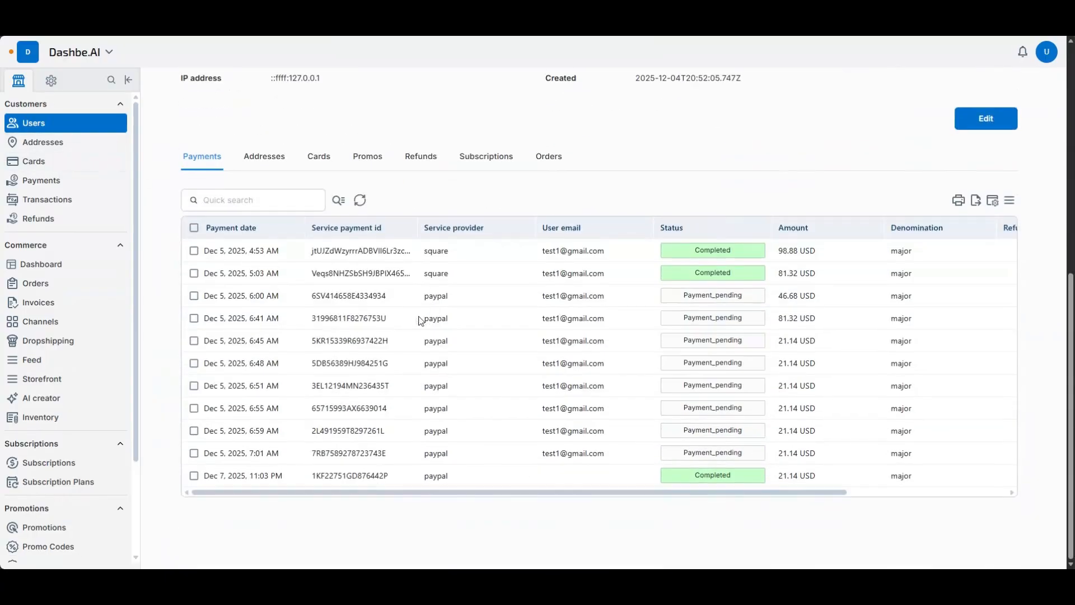
pyautogui.scroll(1, 420, 321)
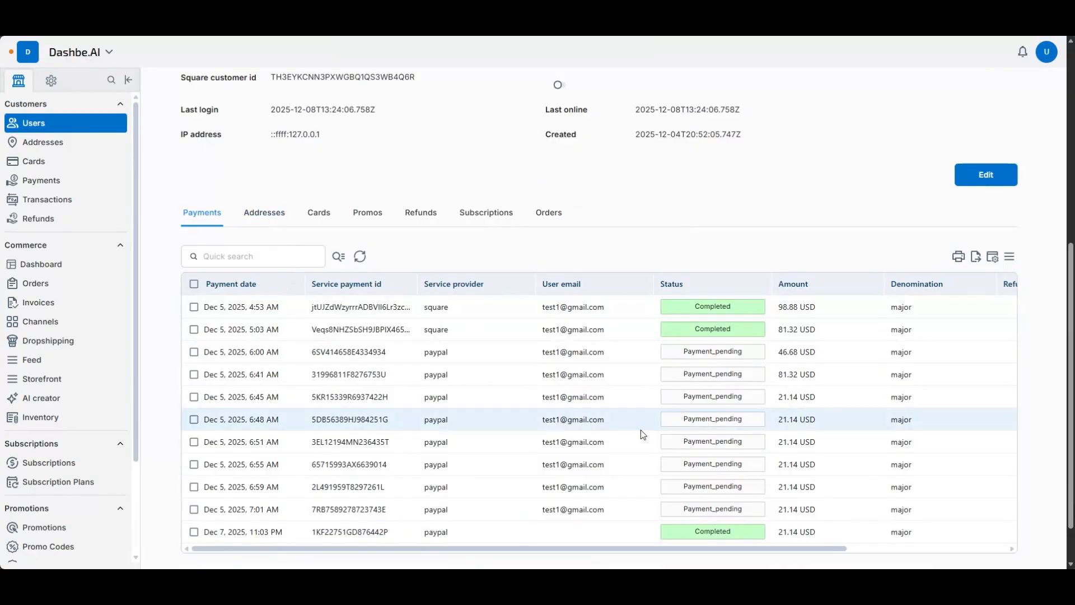
pyautogui.click(282, 219)
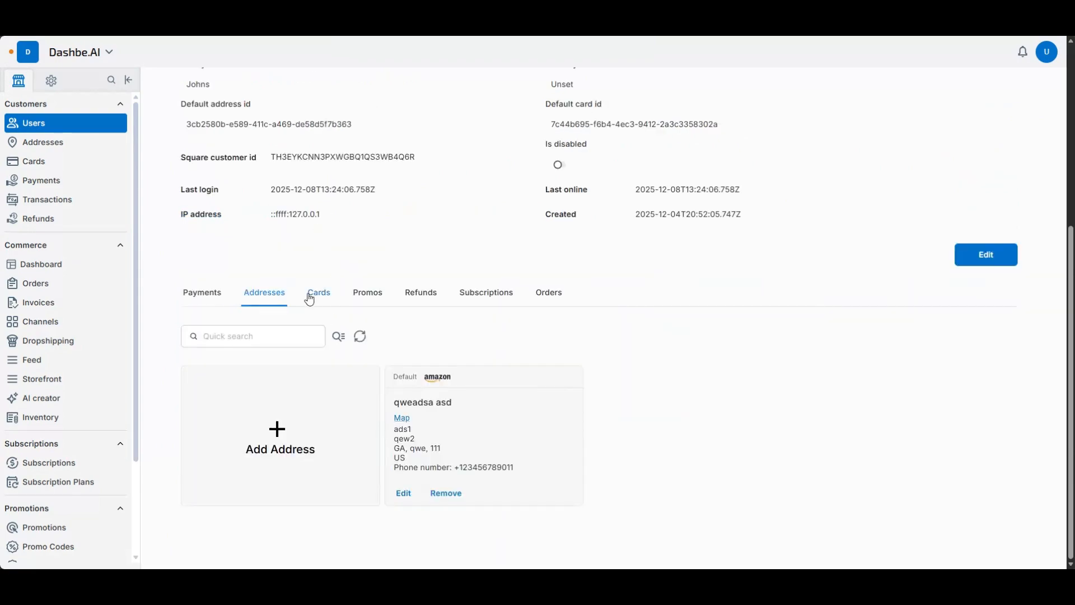
pyautogui.click(311, 295)
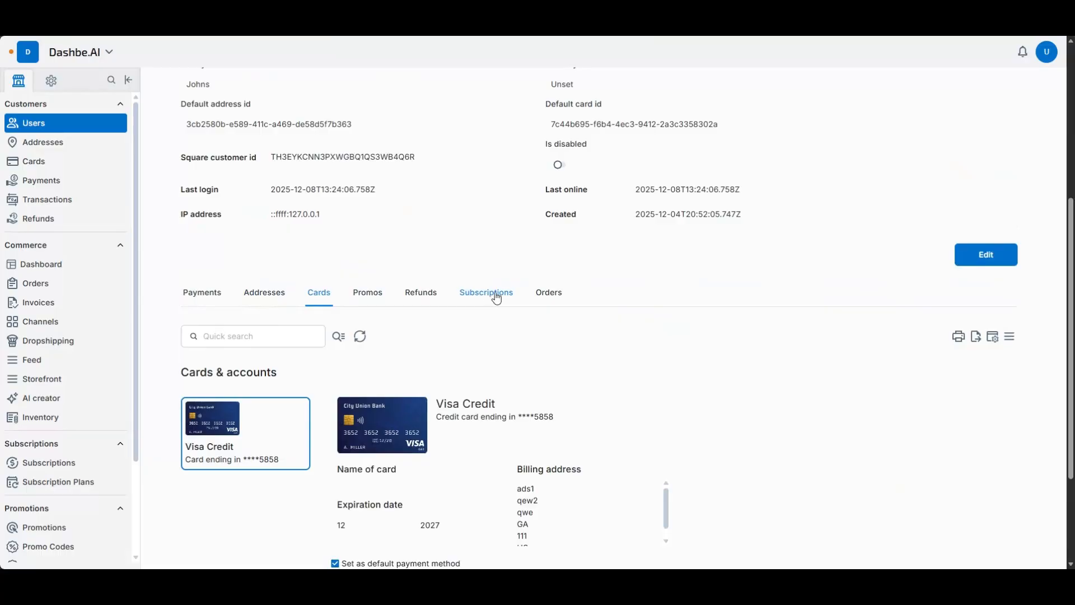
# - List the customer's orders, inspect the details of the third PayPal order and return to the order list
pyautogui.click(548, 292)
pyautogui.scroll(-2, 554, 335)
pyautogui.click(537, 314)
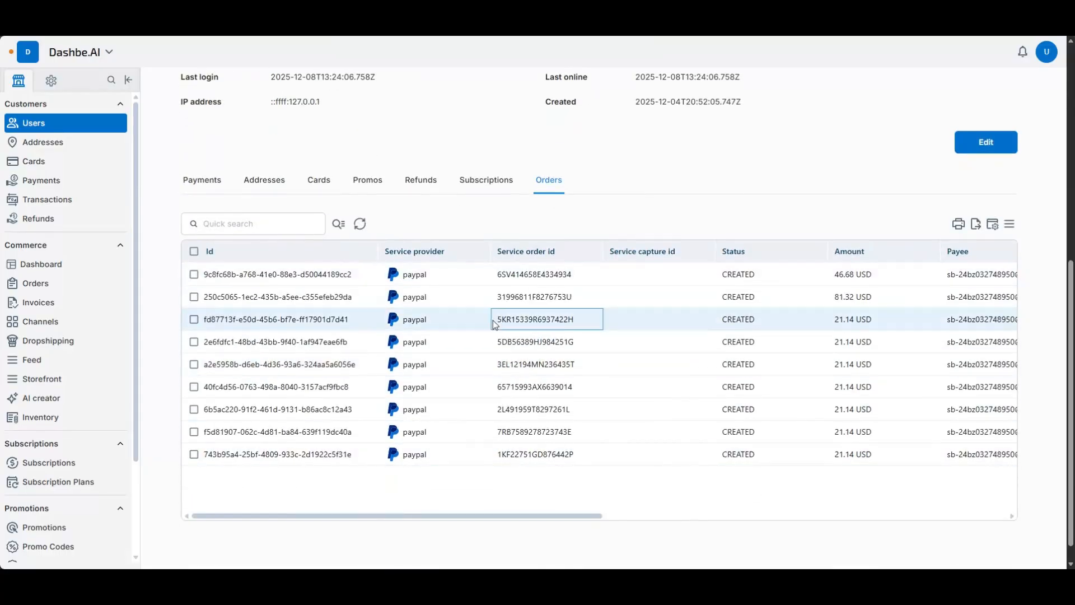
pyautogui.scroll(1, 240, 274)
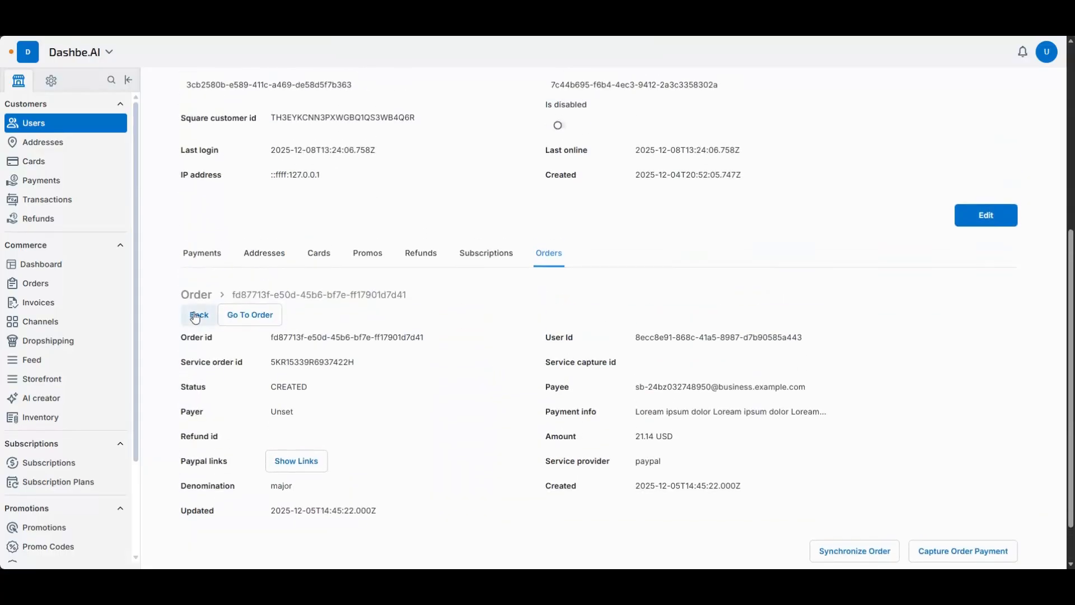
pyautogui.scroll(5, 415, 261)
pyautogui.scroll(-5, 372, 341)
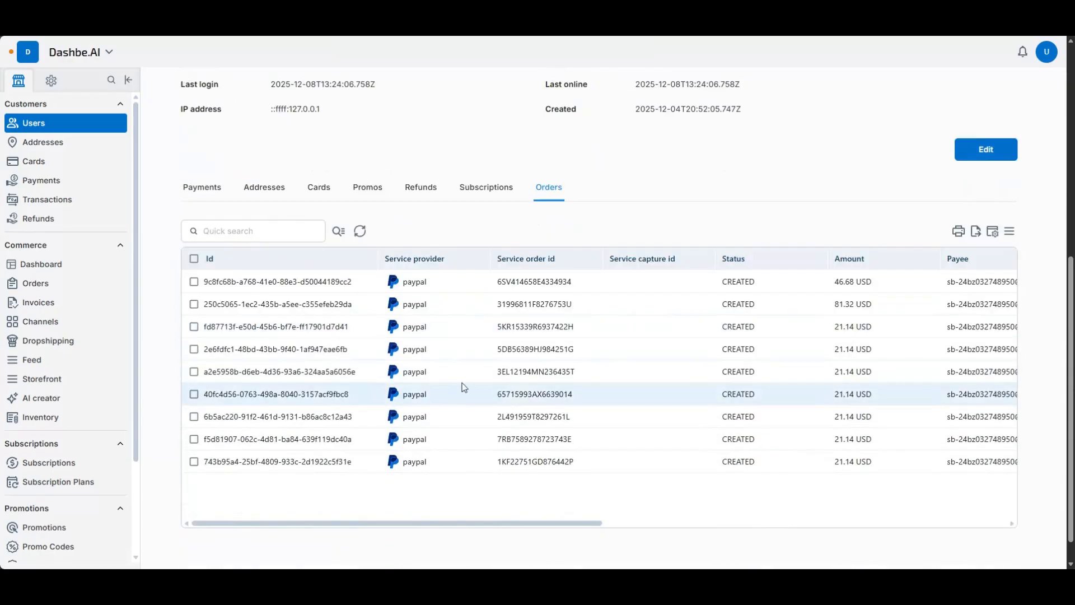
pyautogui.scroll(1, 233, 328)
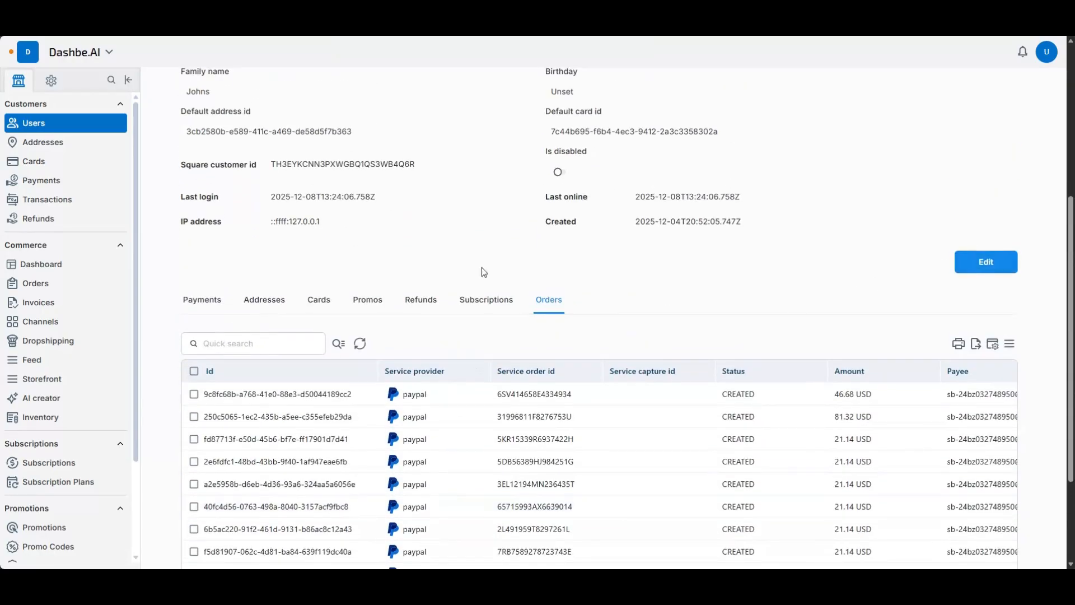
# - Open the first record in the Cards list and review its user info and card details
pyautogui.click(54, 166)
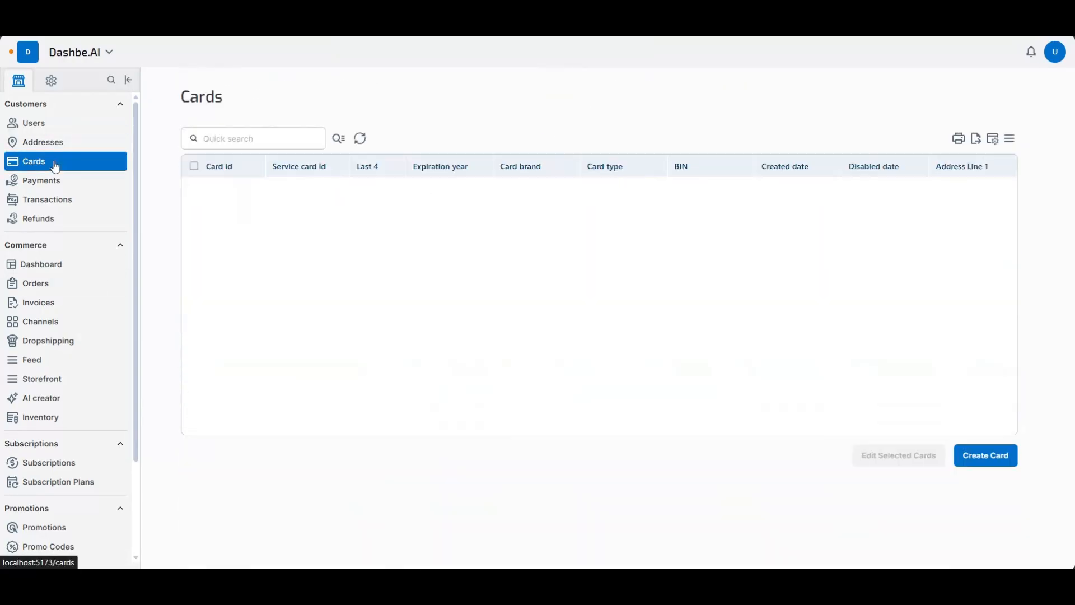
pyautogui.click(336, 189)
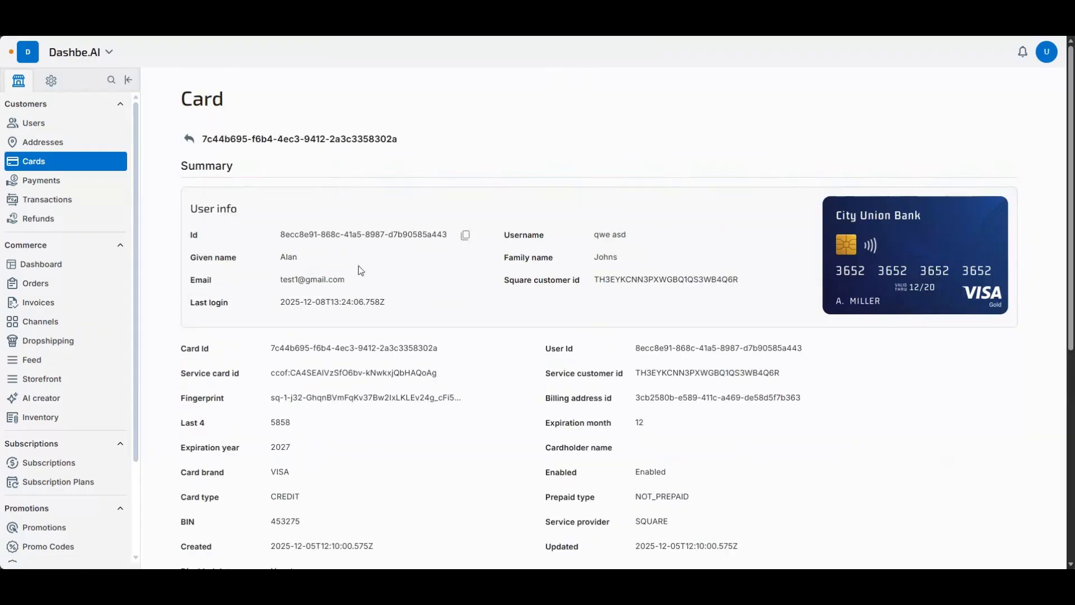
pyautogui.scroll(-8, 395, 286)
pyautogui.scroll(3, 550, 412)
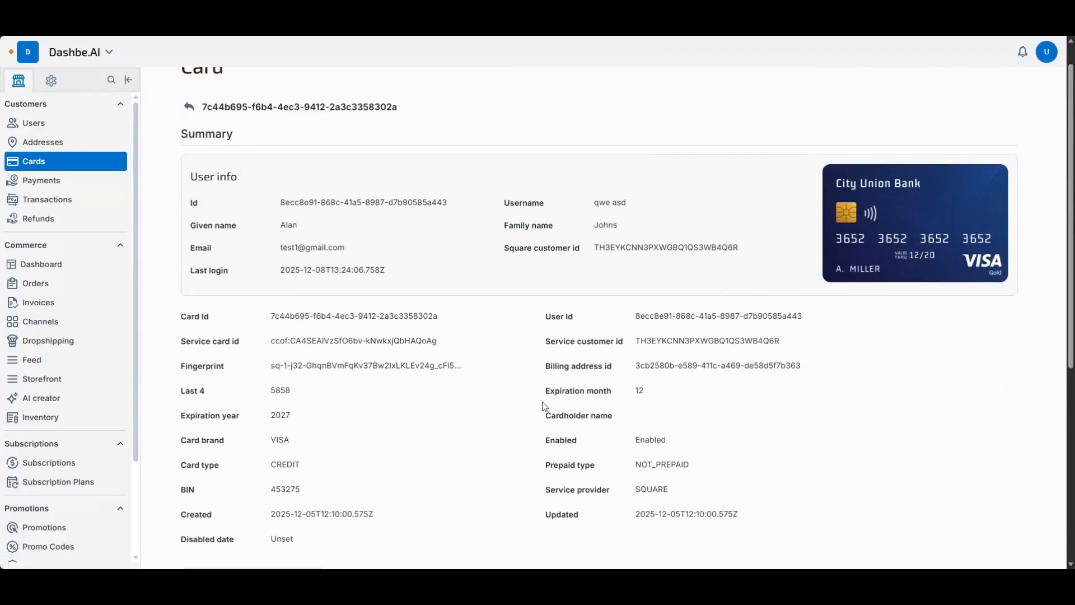
pyautogui.scroll(-3, 551, 418)
pyautogui.scroll(2, 436, 298)
pyautogui.scroll(2, 431, 298)
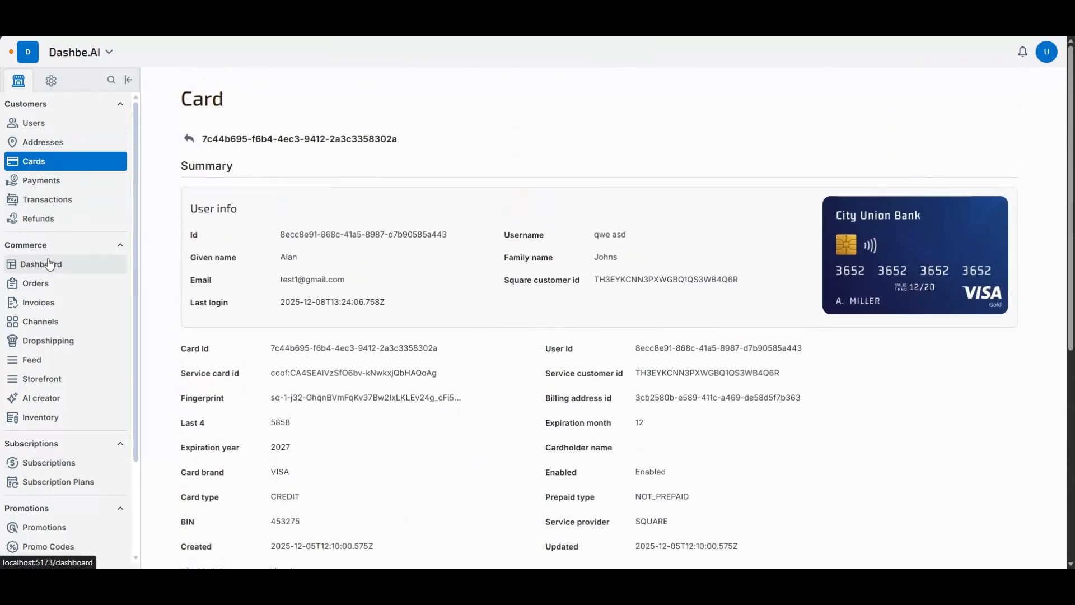
# - Revisit the commerce dashboard and browse all orders in the Order Manager
pyautogui.click(67, 264)
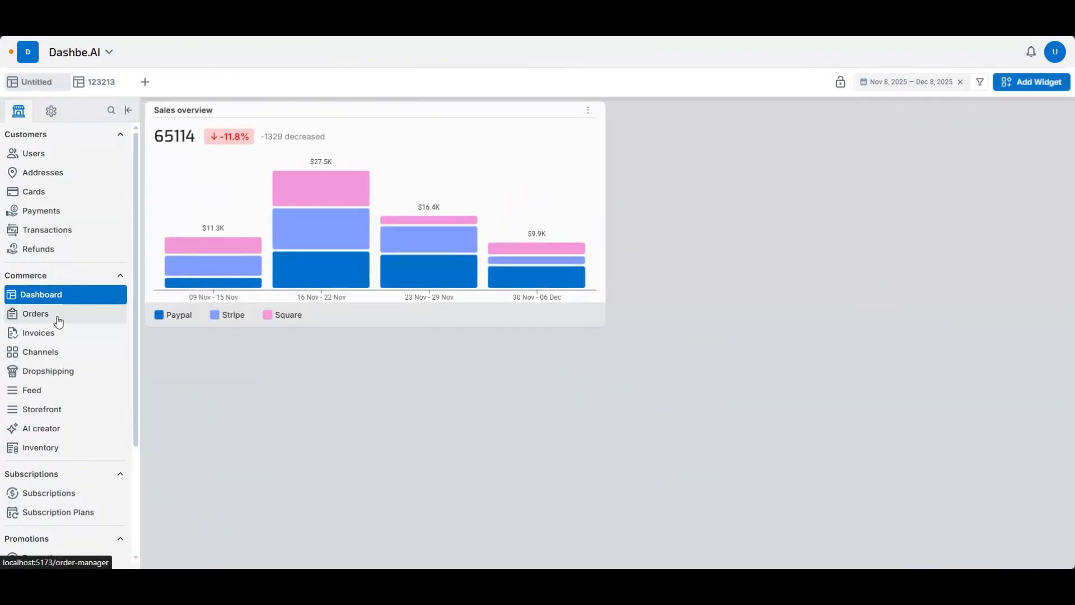
pyautogui.click(60, 314)
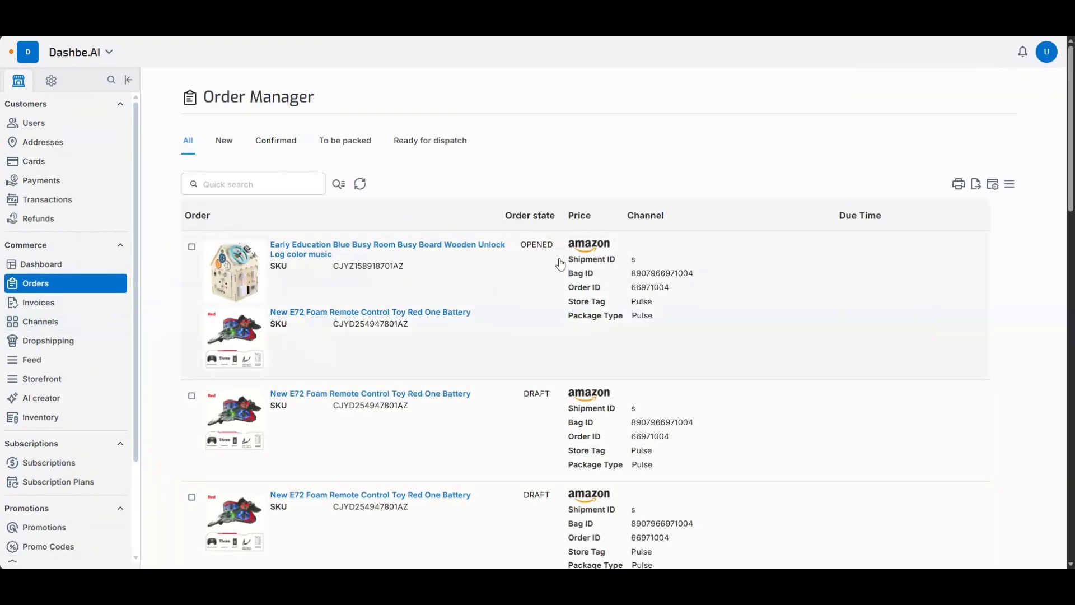
pyautogui.scroll(-3, 563, 330)
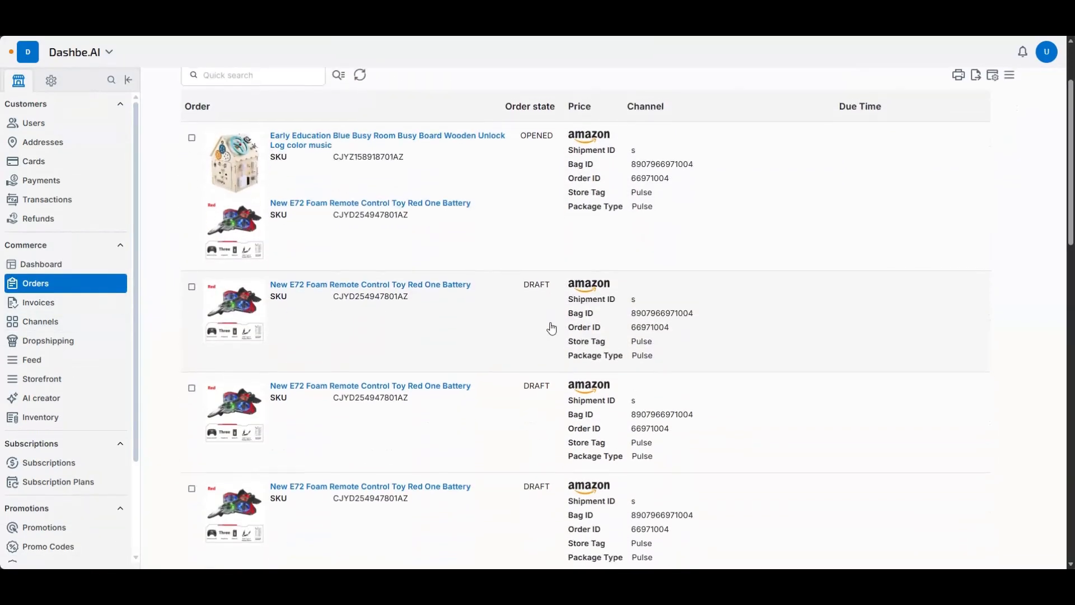
pyautogui.scroll(3, 552, 330)
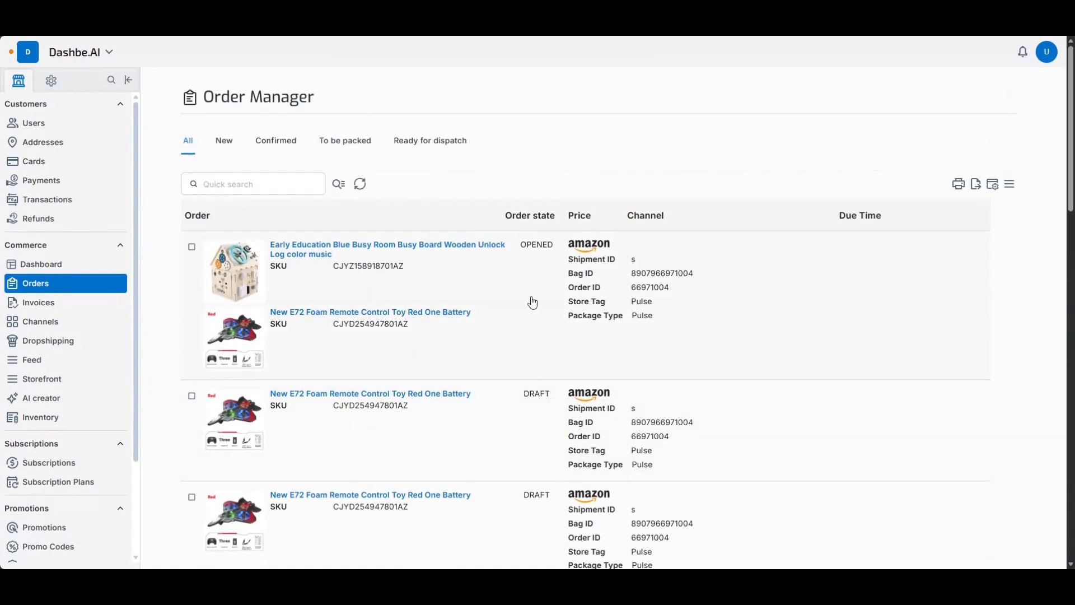
# - Open the first order in the list and examine its customer, status, products, shipments, returns and balance sections
pyautogui.click(532, 302)
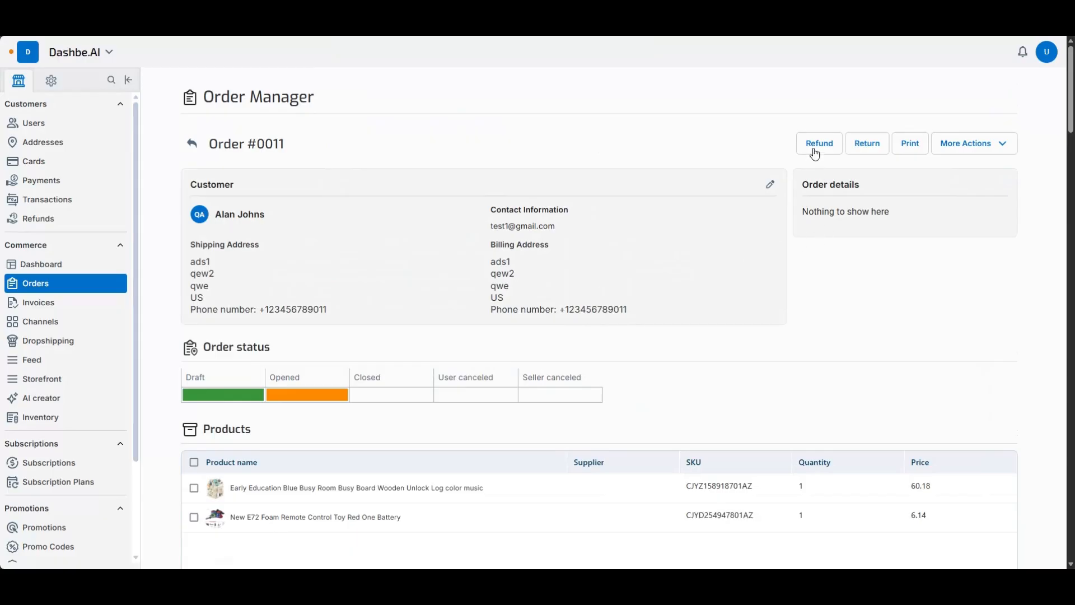
pyautogui.scroll(-6, 265, 348)
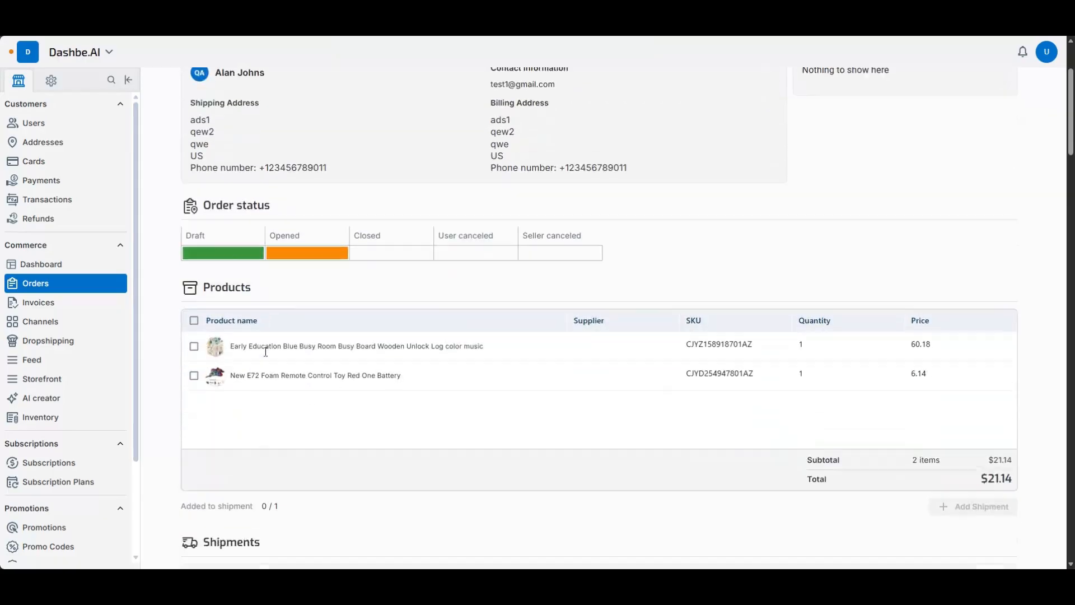
pyautogui.scroll(-3, 247, 345)
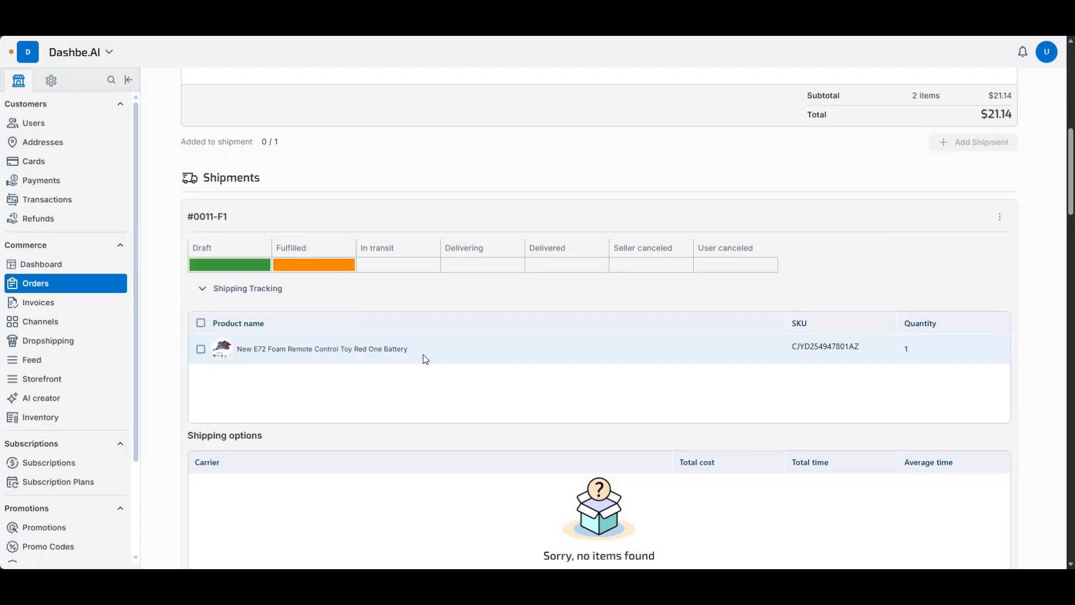
pyautogui.scroll(-7, 426, 359)
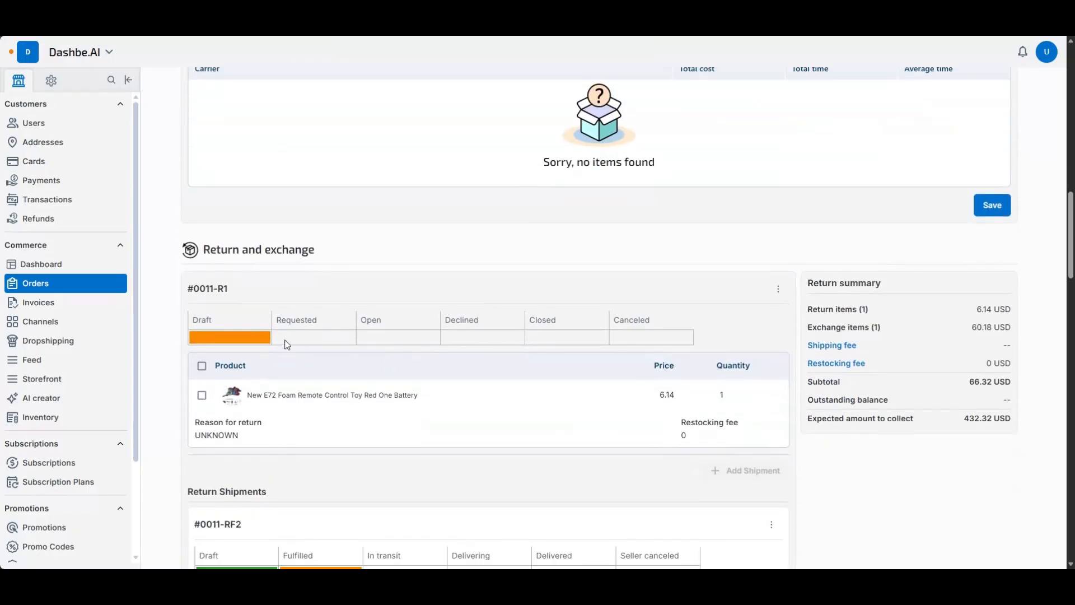
pyautogui.scroll(-7, 468, 401)
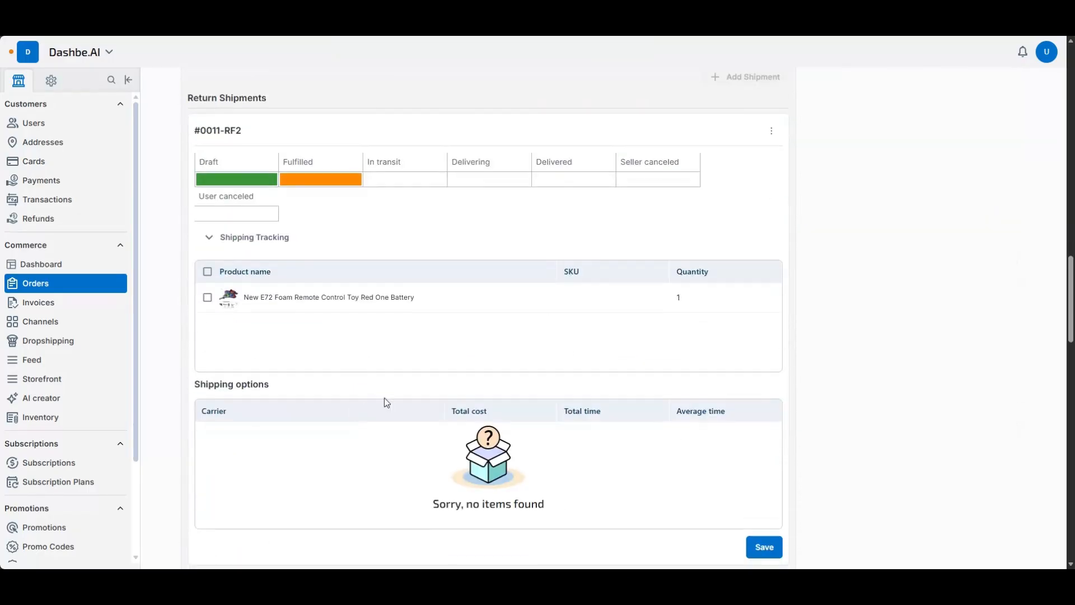
pyautogui.scroll(-15, 571, 395)
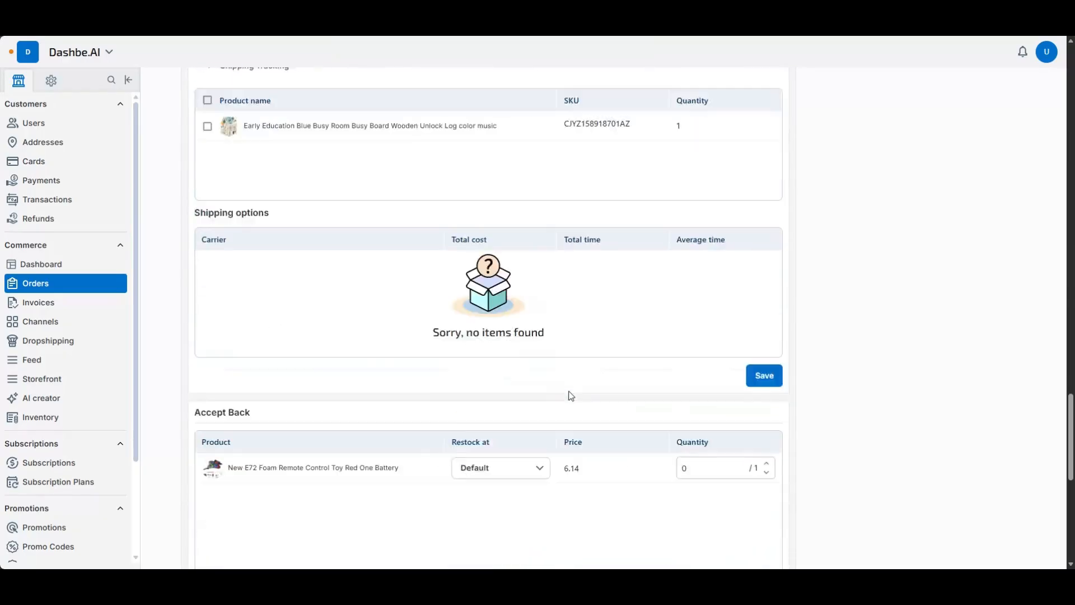
pyautogui.scroll(-9, 571, 396)
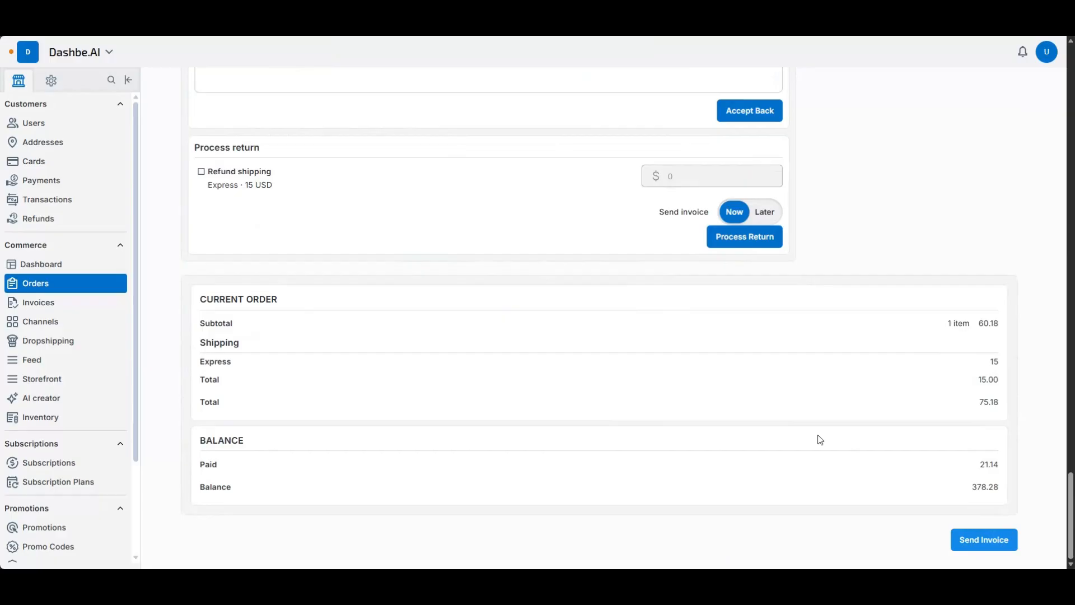
pyautogui.scroll(10, 780, 415)
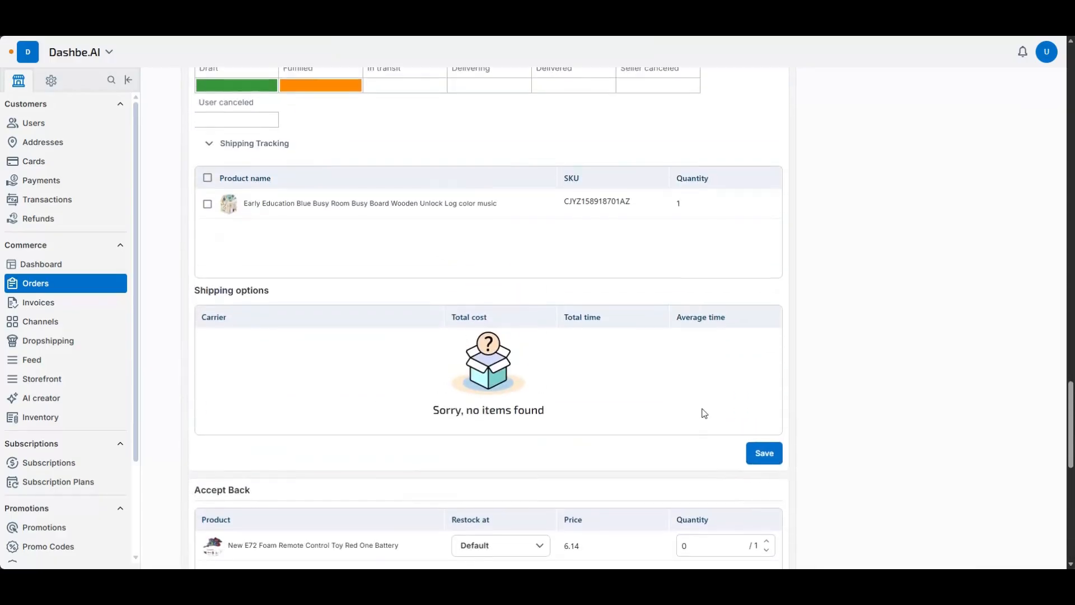
pyautogui.scroll(-10, 703, 414)
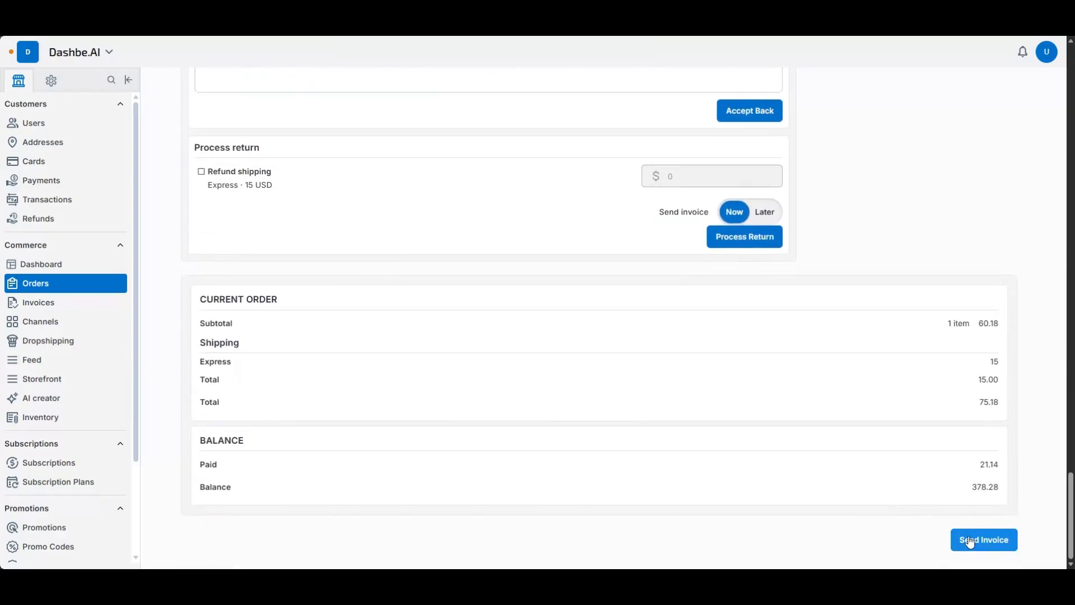
pyautogui.scroll(20, 278, 336)
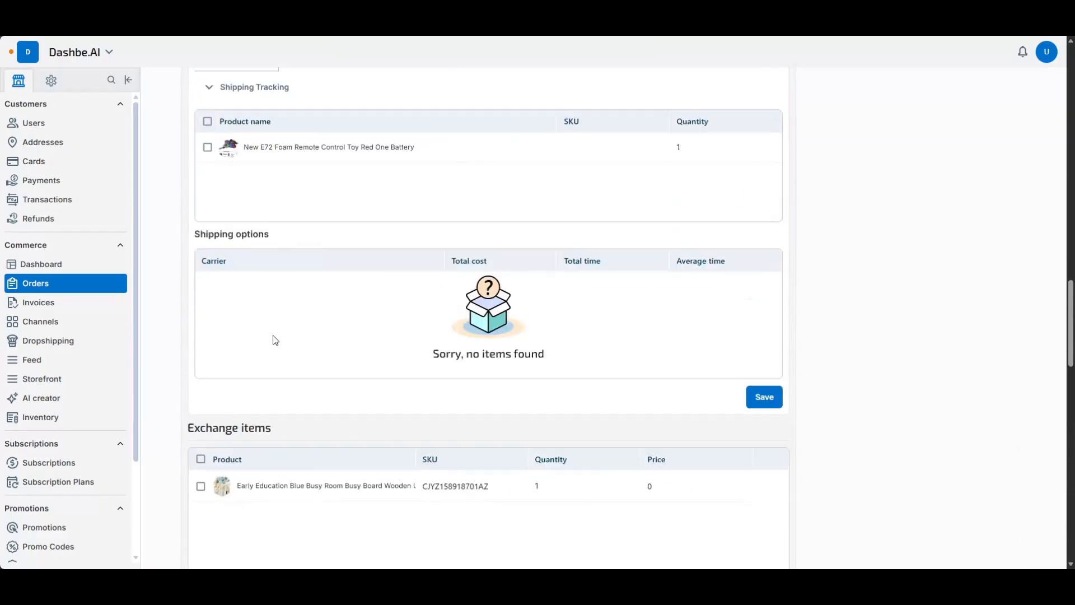
pyautogui.scroll(5, 278, 338)
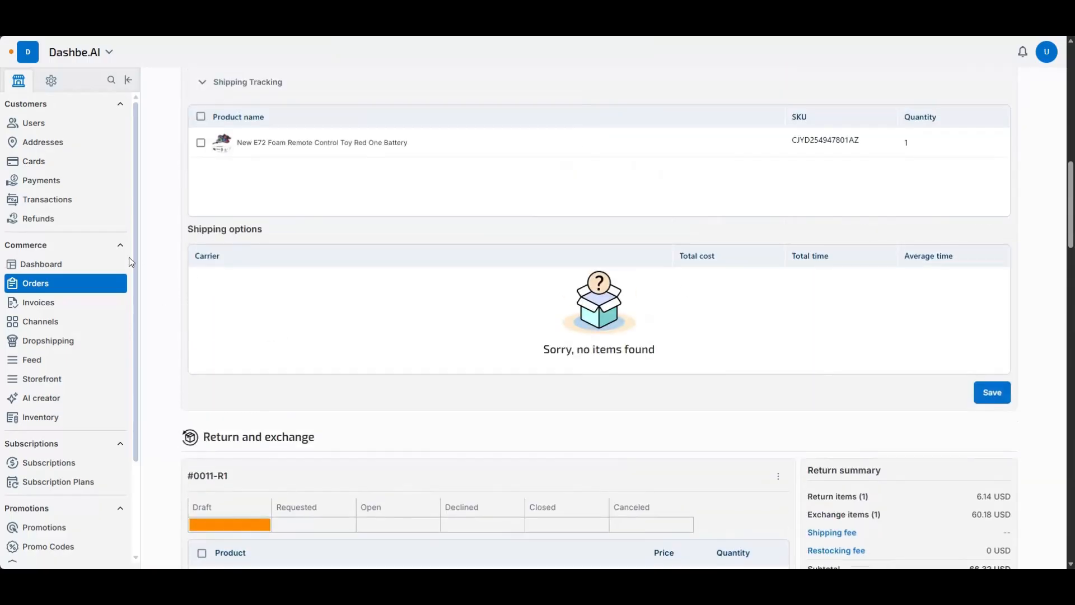
# - Open invoice #INV-0001 from the Invoices list, review its summary and line items, and return to the list
pyautogui.click(85, 302)
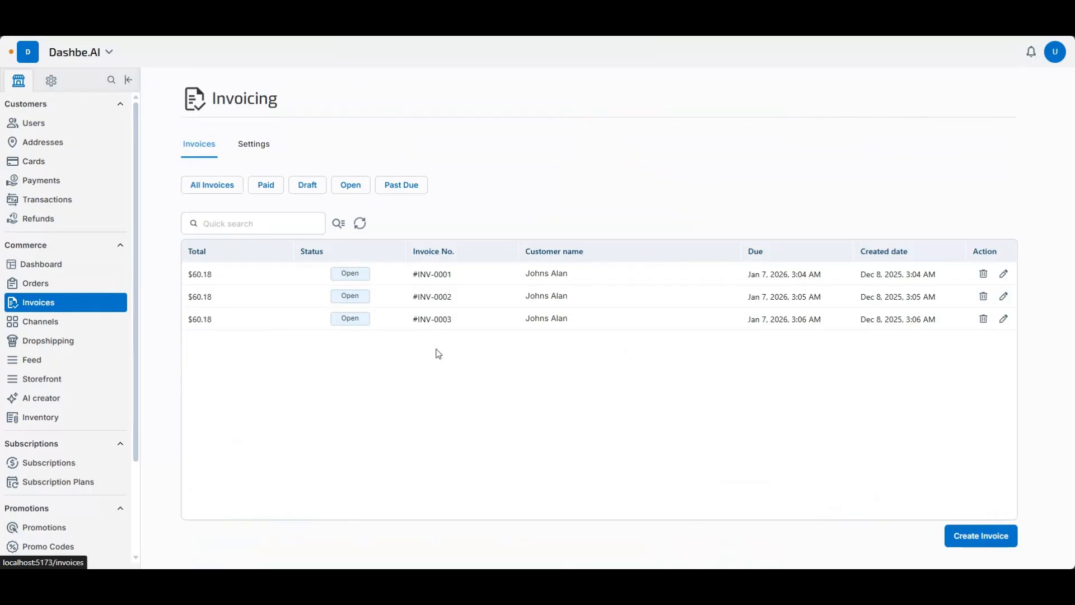
pyautogui.click(506, 272)
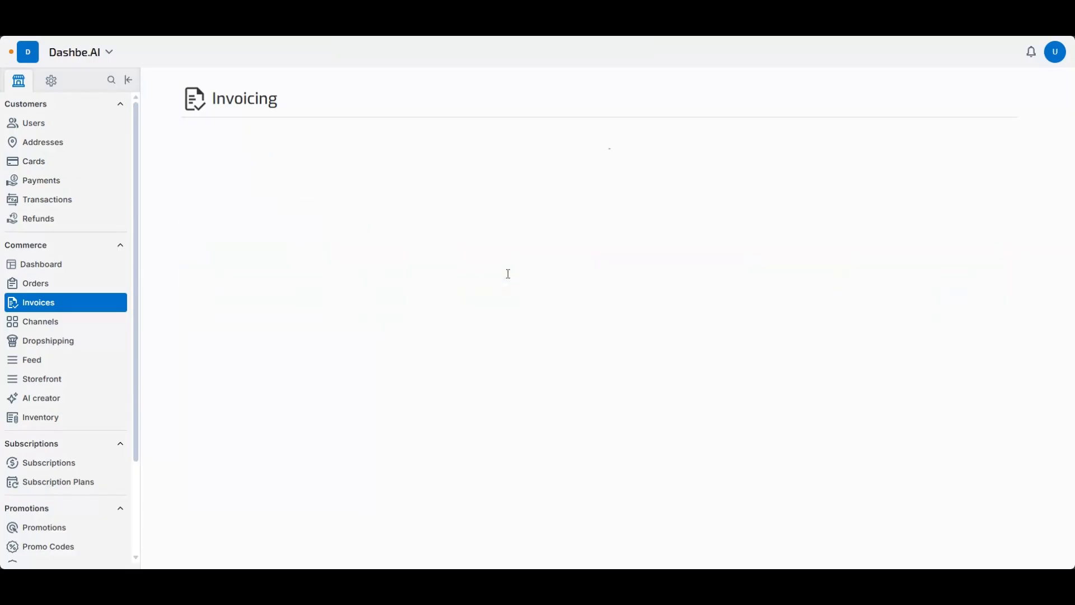
pyautogui.scroll(-1, 525, 344)
pyautogui.scroll(1, 193, 109)
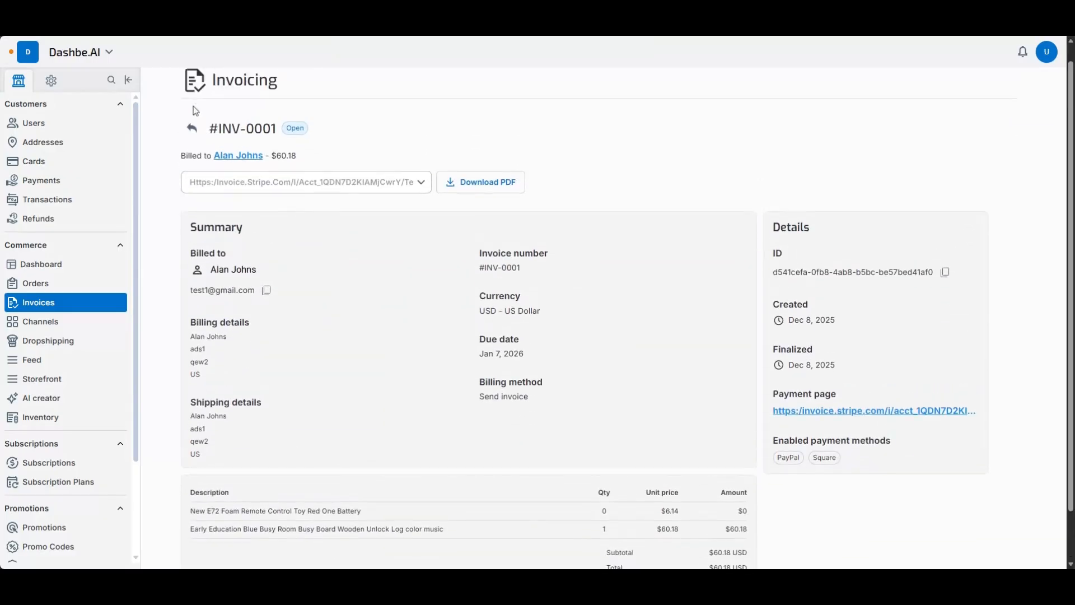
pyautogui.click(191, 108)
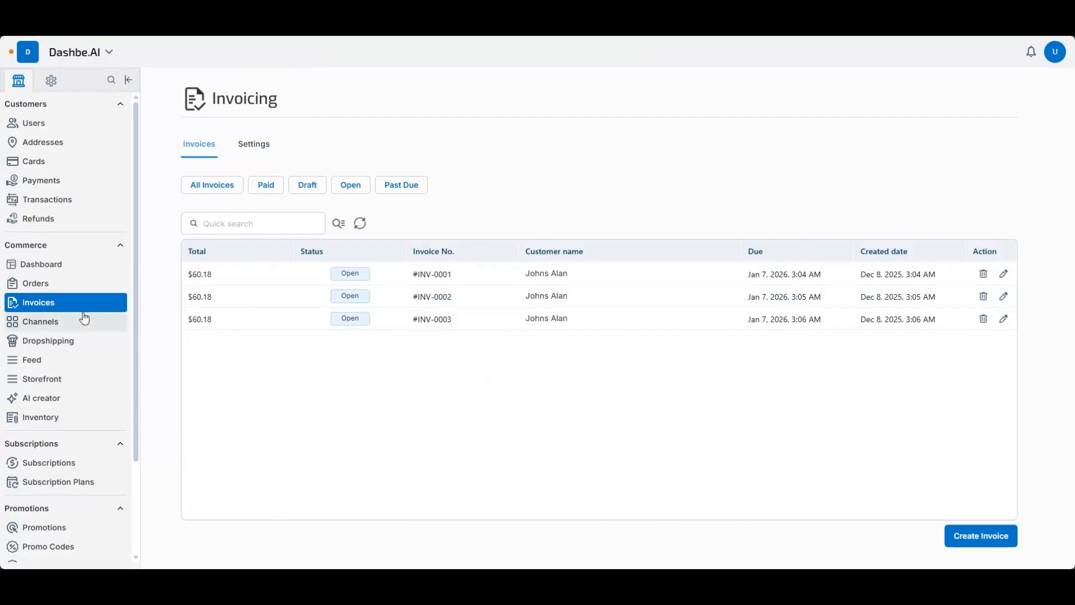
# - Open the Channels page to view the connected and available integrations
pyautogui.click(54, 322)
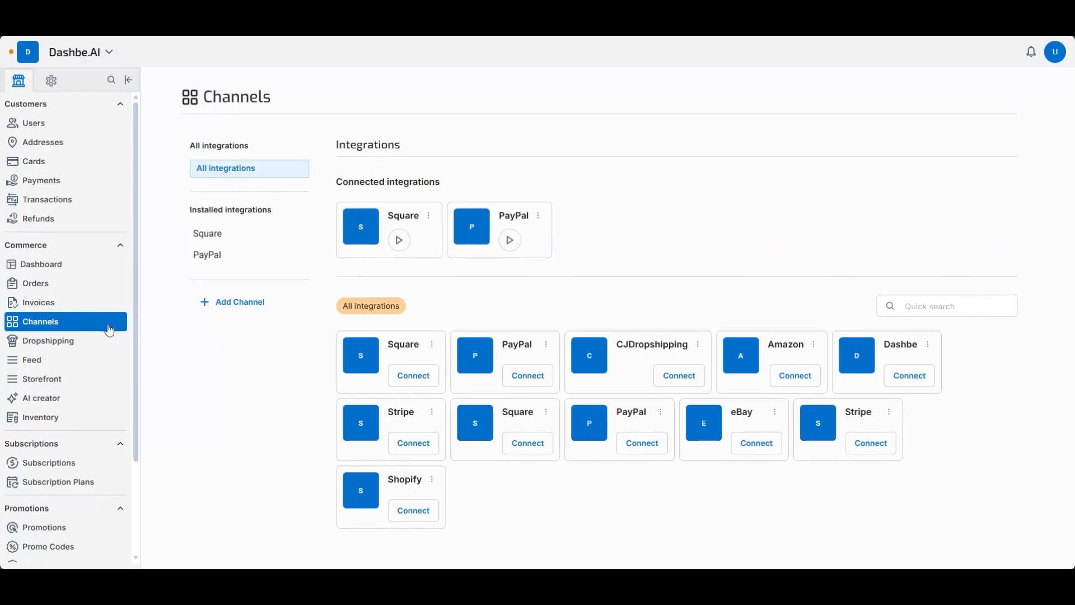
# - Open the Dropshipping section and browse the supplier products available in the product search
pyautogui.click(69, 343)
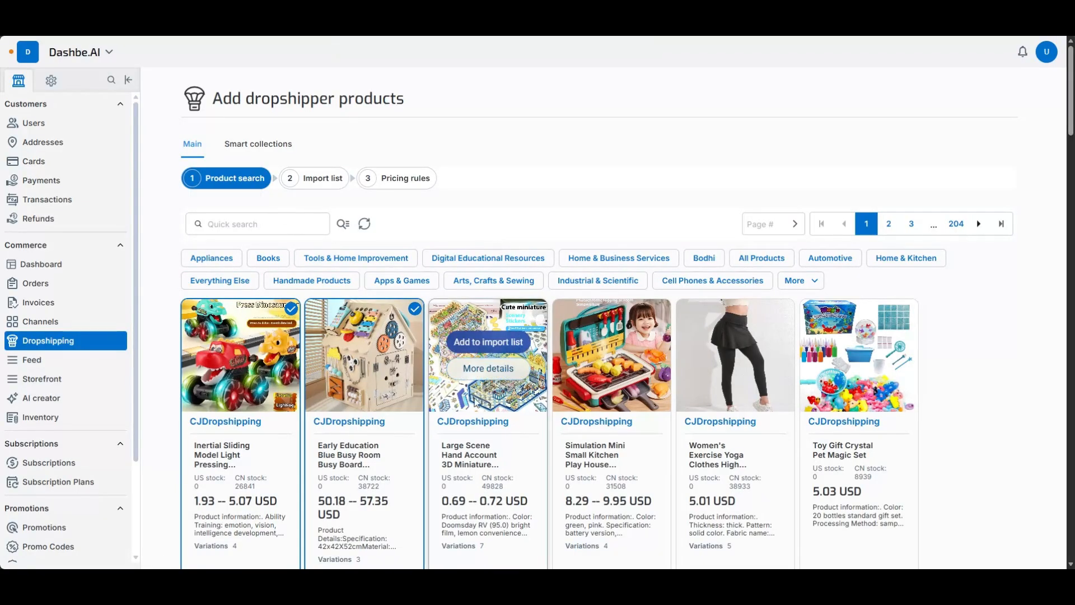
pyautogui.scroll(-8, 588, 454)
pyautogui.scroll(-15, 589, 454)
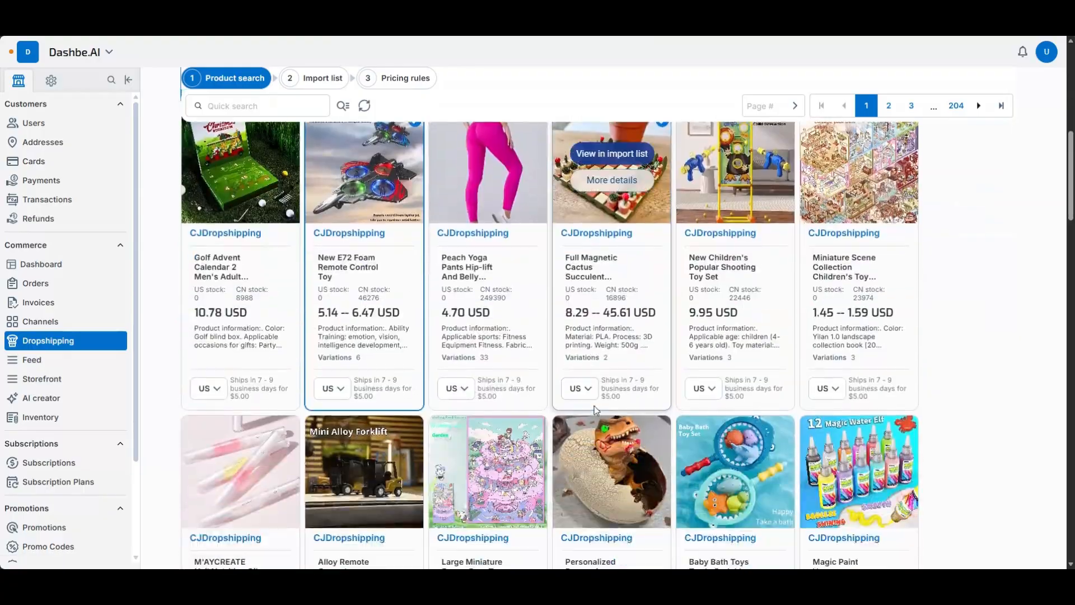
pyautogui.scroll(20, 554, 404)
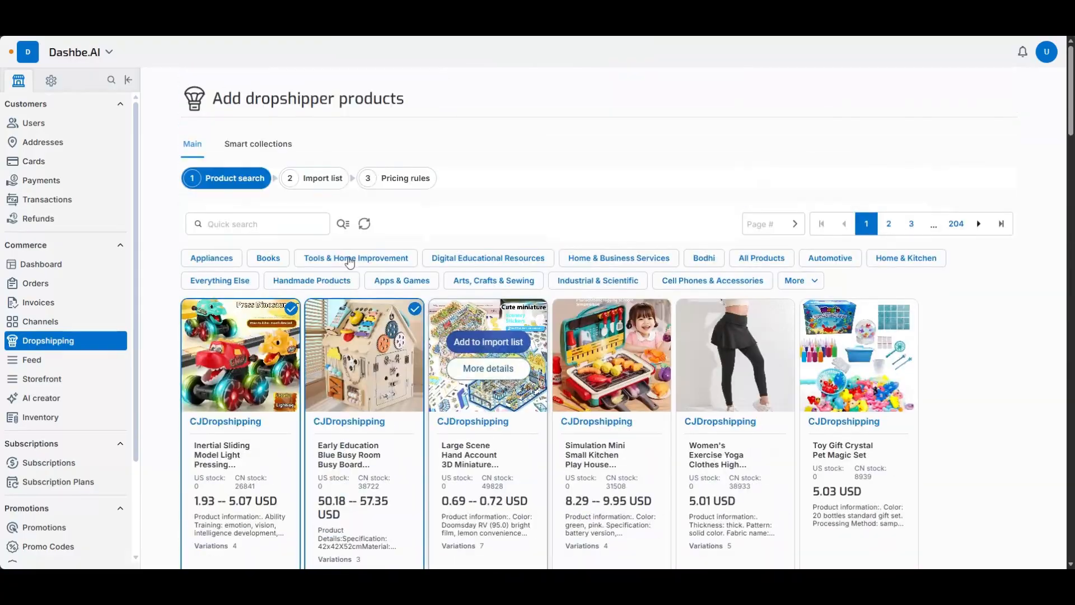
# - View the dropshipping import list and expand New E72 Foam Remote Control Toy to read its general details
pyautogui.click(324, 179)
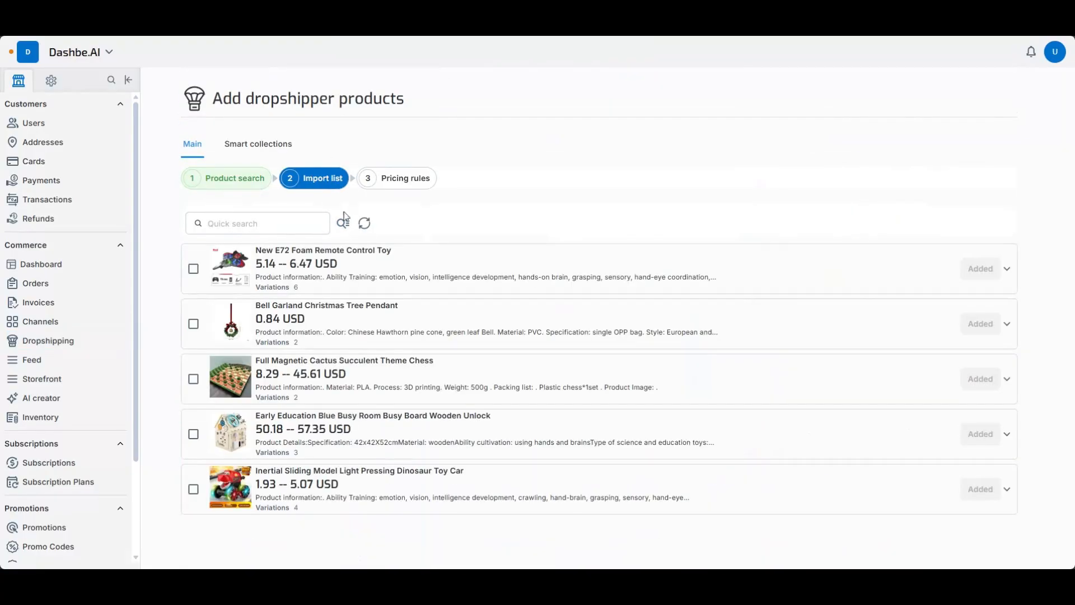
pyautogui.click(390, 266)
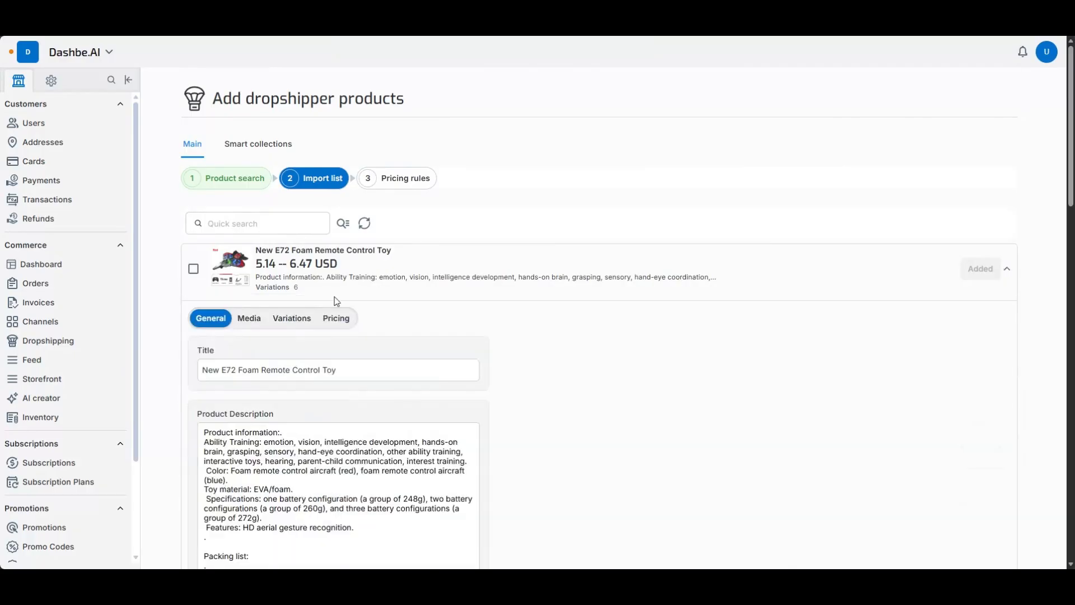
pyautogui.scroll(-2, 369, 235)
pyautogui.moveTo(352, 202); pyautogui.dragTo(201, 220)
pyautogui.click(620, 323)
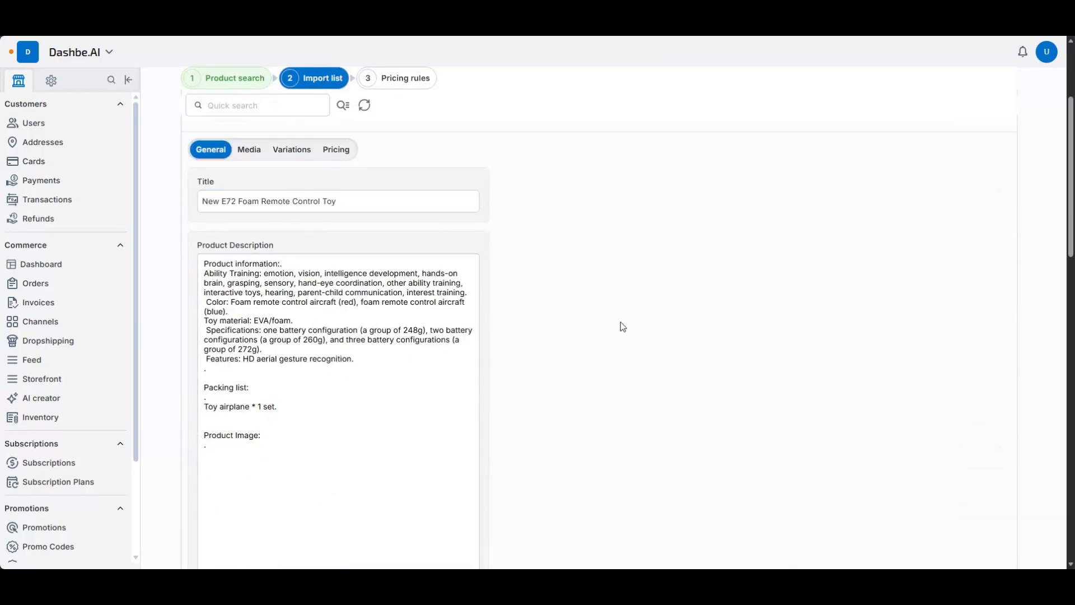
# - Review the toy's media and variant pricing, and view the dropshipping pricing rules
pyautogui.click(249, 149)
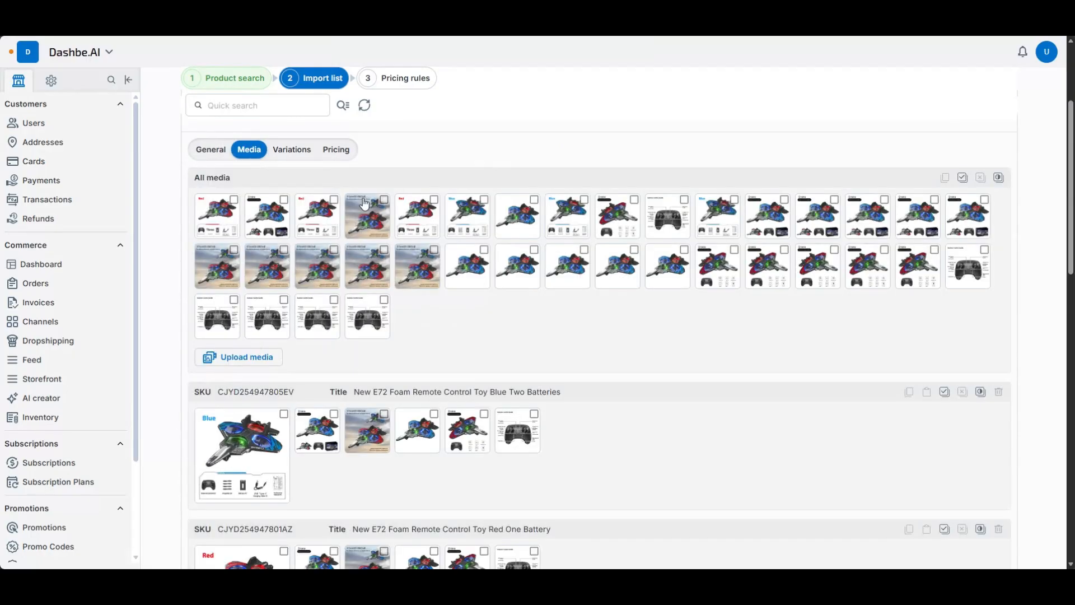
pyautogui.scroll(1, 342, 194)
pyautogui.click(336, 205)
pyautogui.scroll(2, 560, 302)
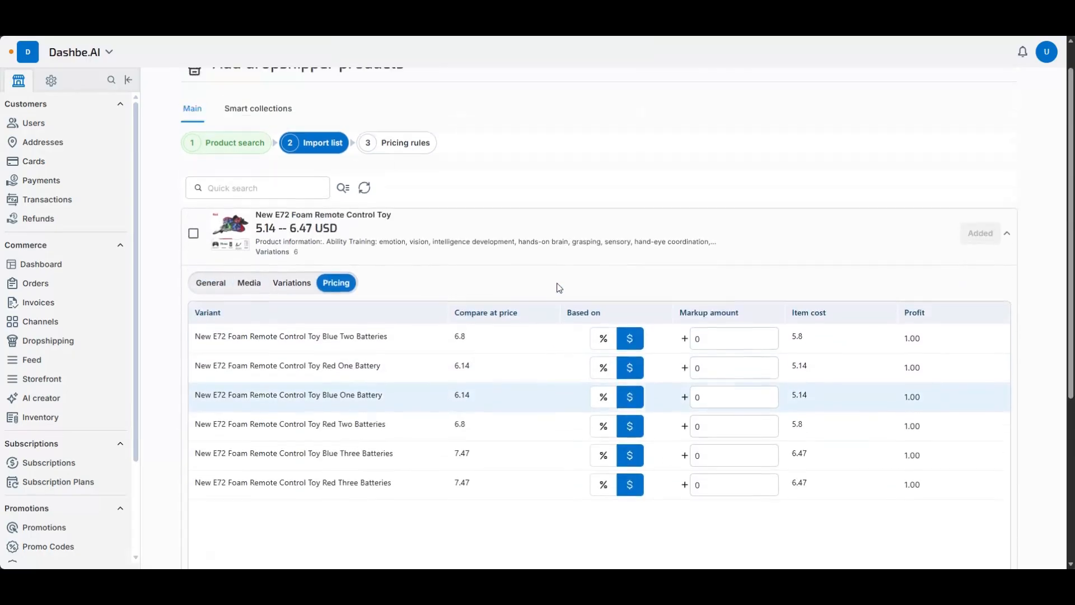
pyautogui.scroll(-5, 629, 395)
pyautogui.scroll(5, 505, 245)
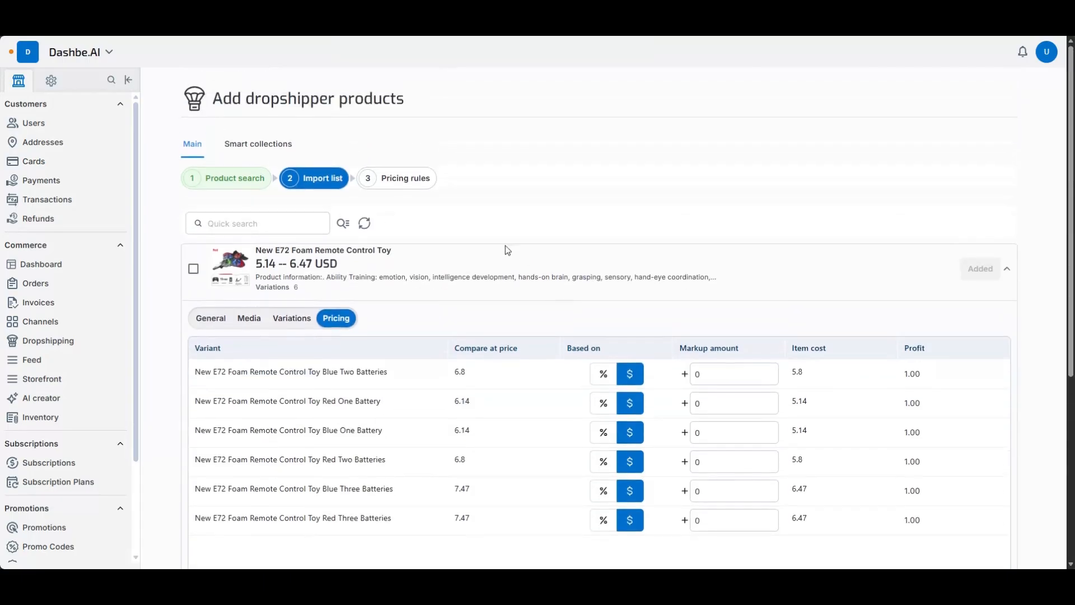
pyautogui.click(405, 179)
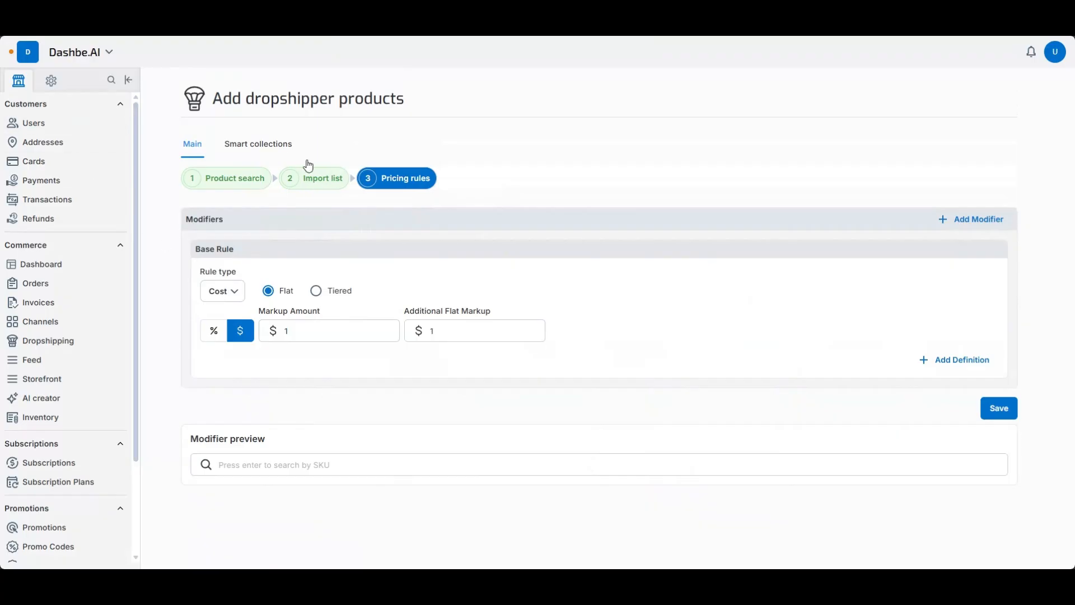
# - Start a new smart collection and add Video Shorts as its source category
pyautogui.click(261, 146)
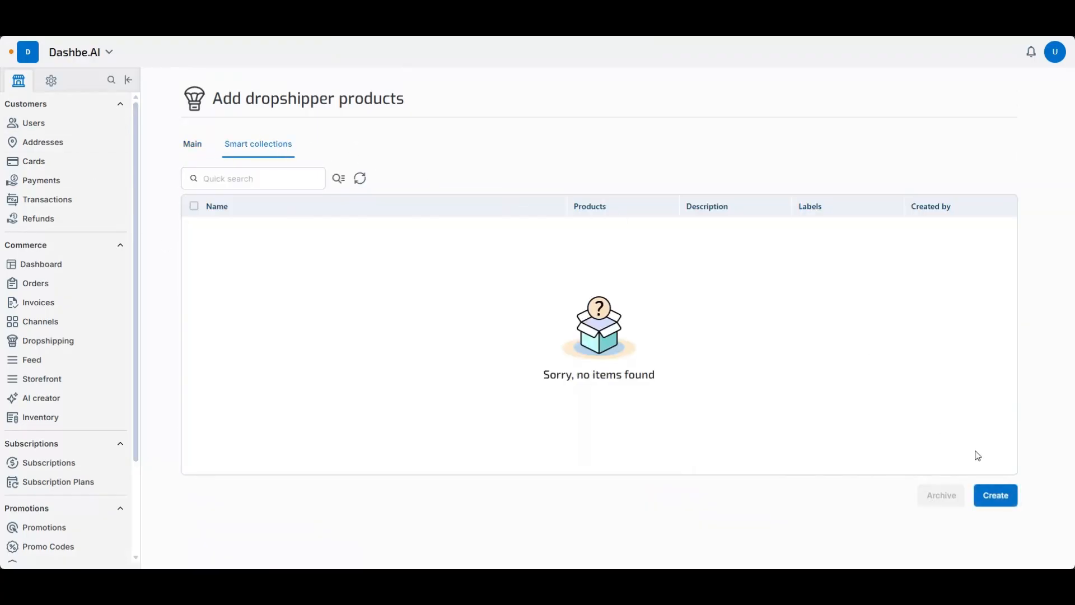
pyautogui.click(995, 495)
pyautogui.scroll(-5, 347, 298)
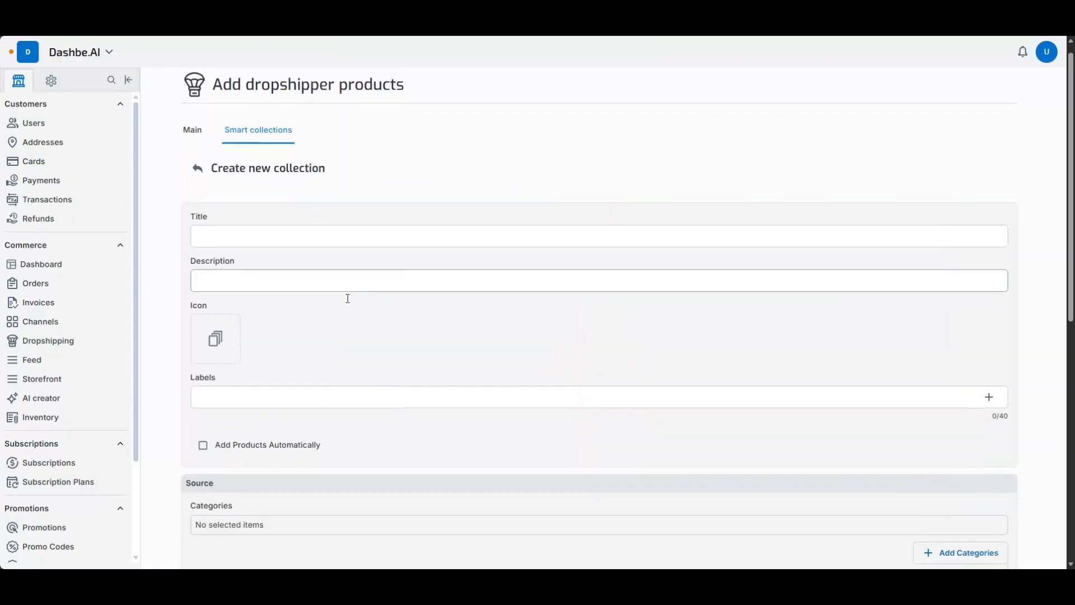
pyautogui.click(961, 230)
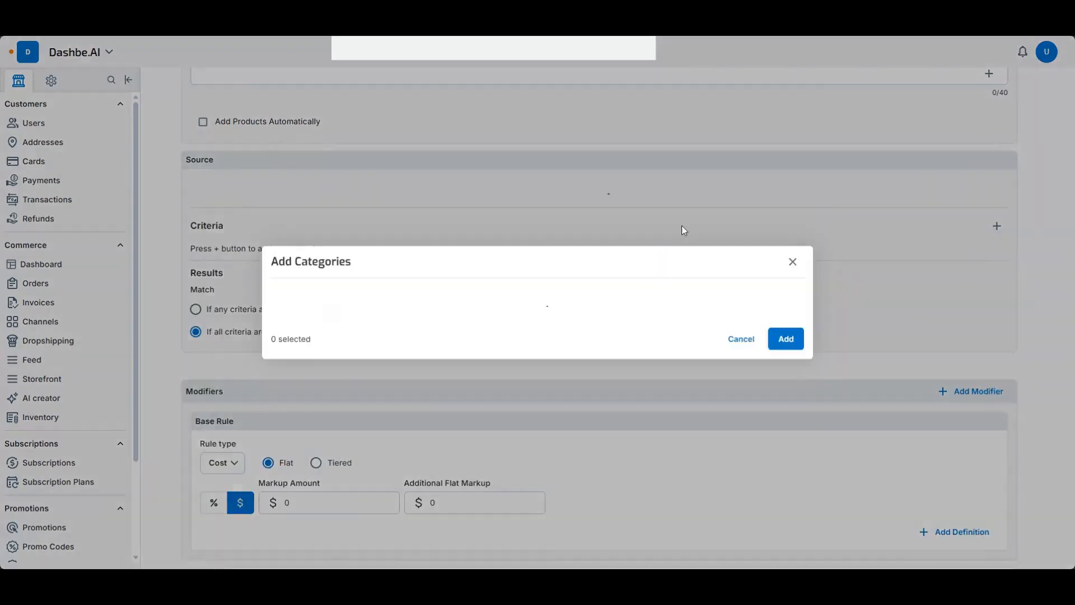
pyautogui.click(298, 186)
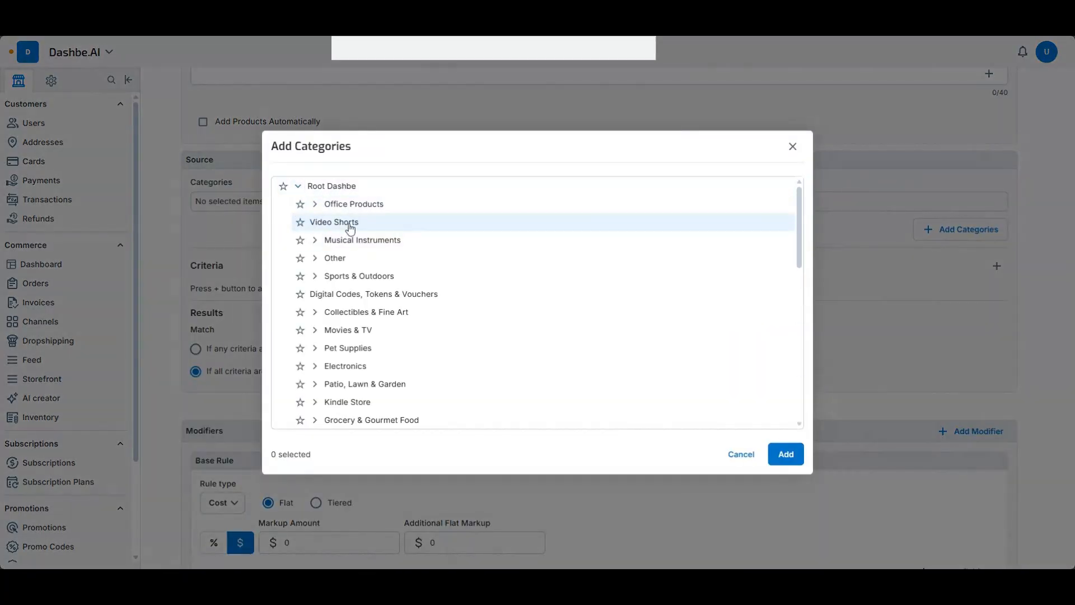
pyautogui.click(784, 454)
pyautogui.scroll(2, 370, 310)
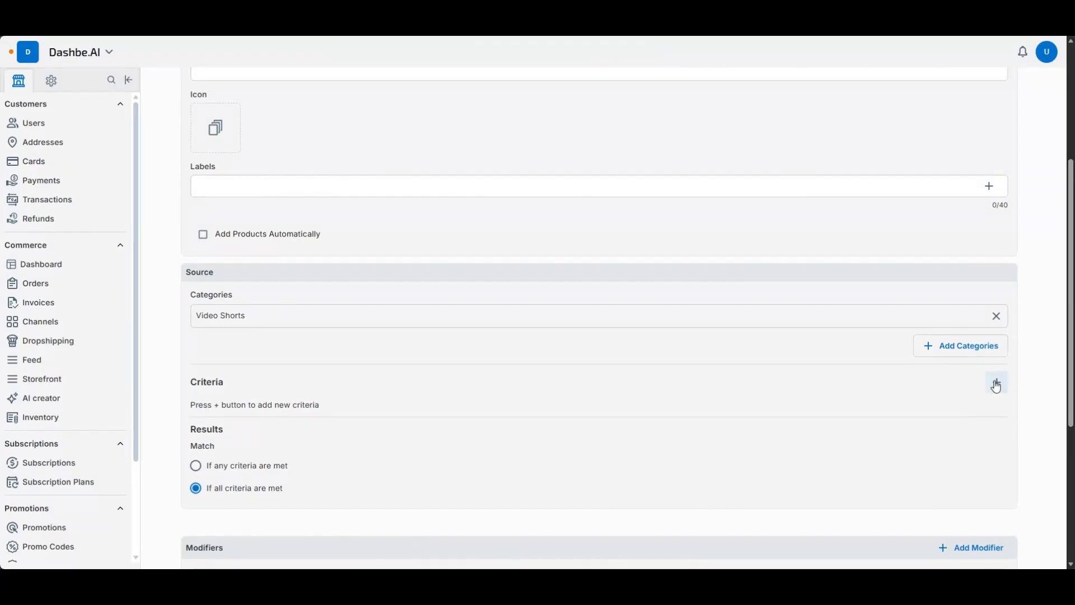
# - Leave the unsaved collection and return to the main dropshipping product search to browse its listings
pyautogui.scroll(4, 549, 382)
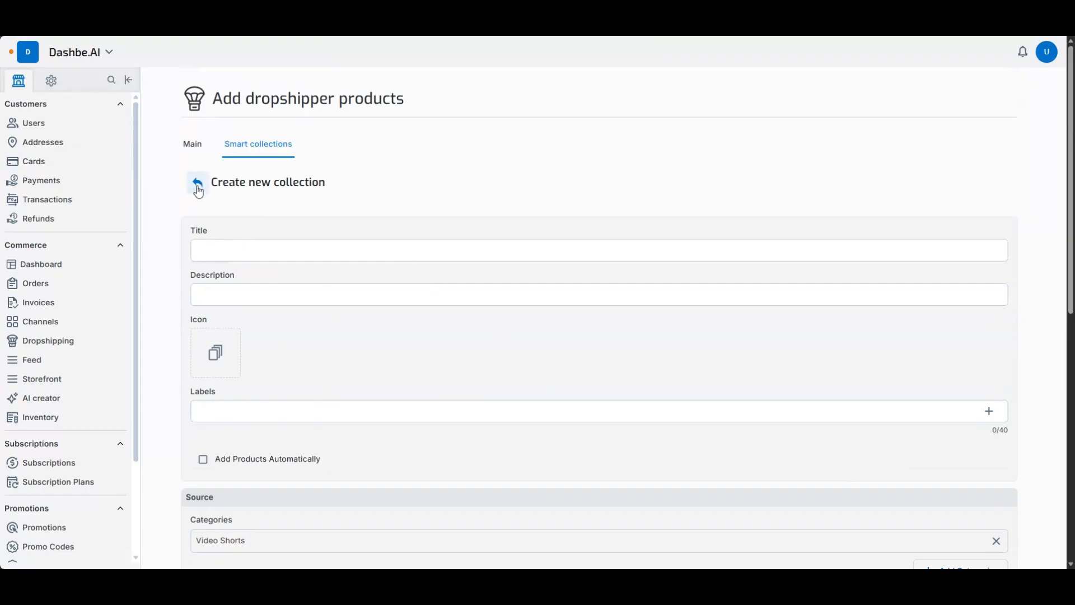
pyautogui.click(192, 145)
pyautogui.click(267, 184)
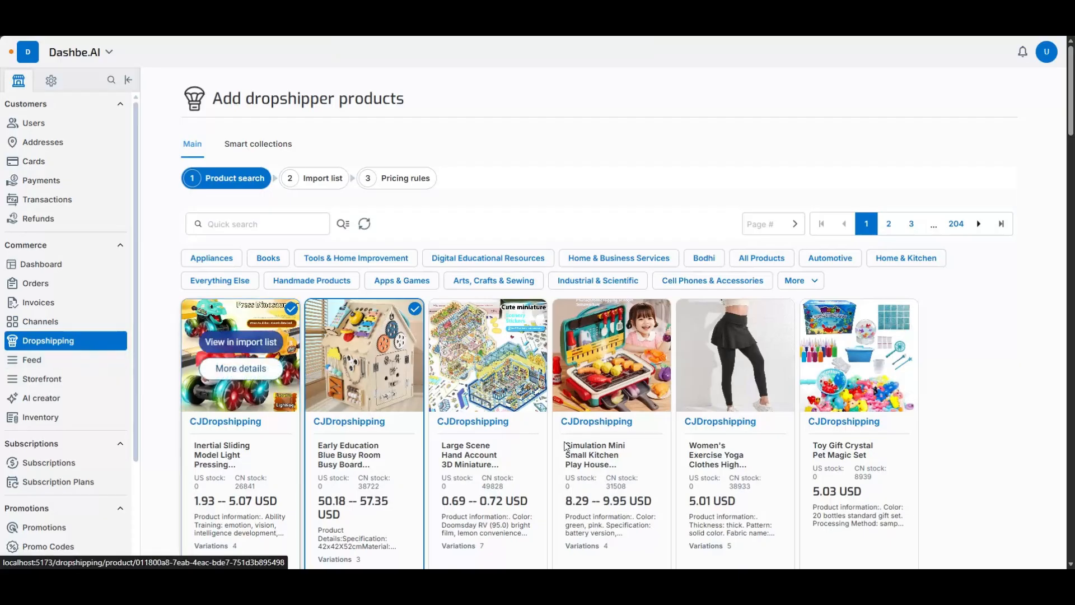
pyautogui.scroll(-2, 482, 403)
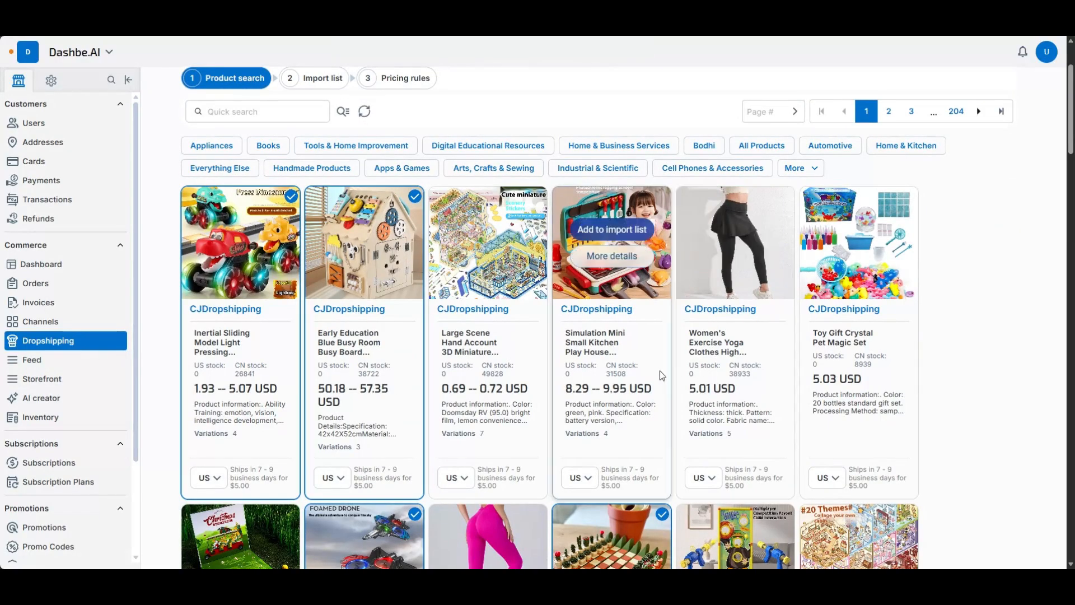
pyautogui.scroll(2, 622, 370)
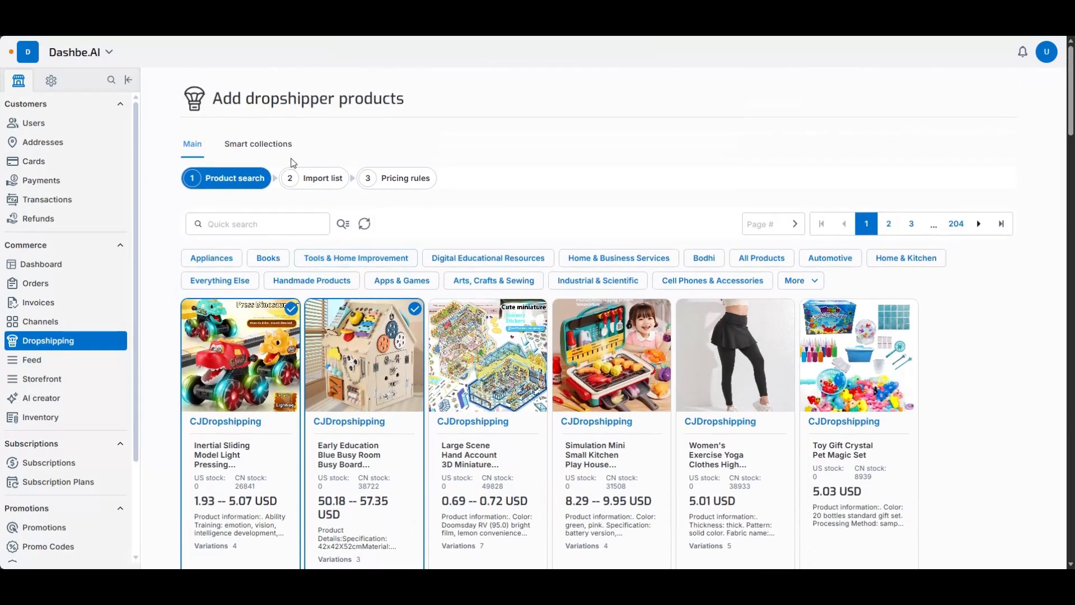
pyautogui.scroll(-2, 538, 468)
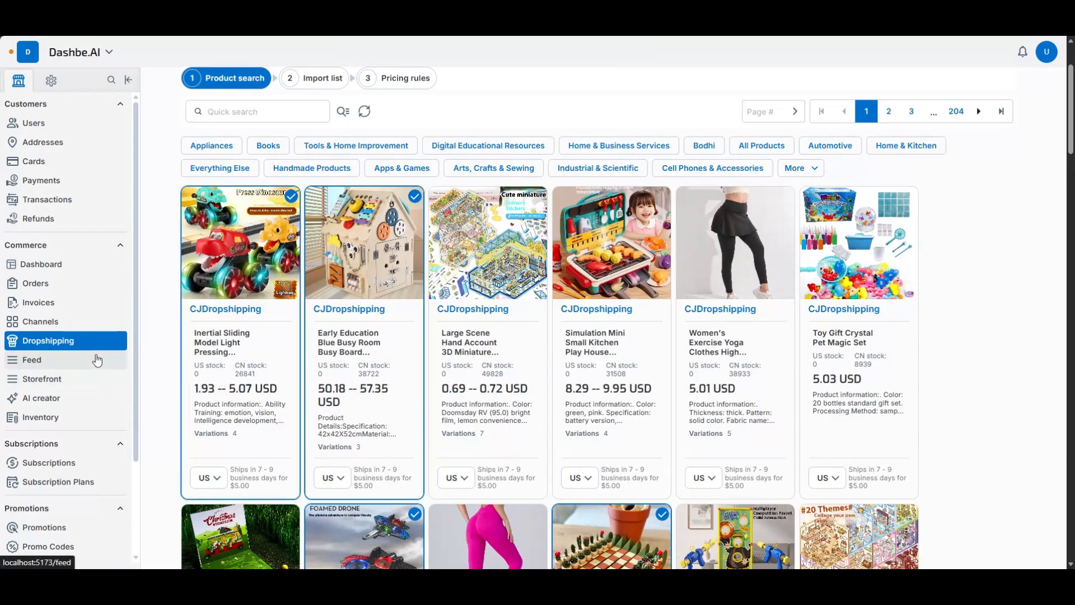
# - Open the second post in the Feed Builder and shorten its title to "Welcome to shop №1Welcom213"
pyautogui.click(82, 367)
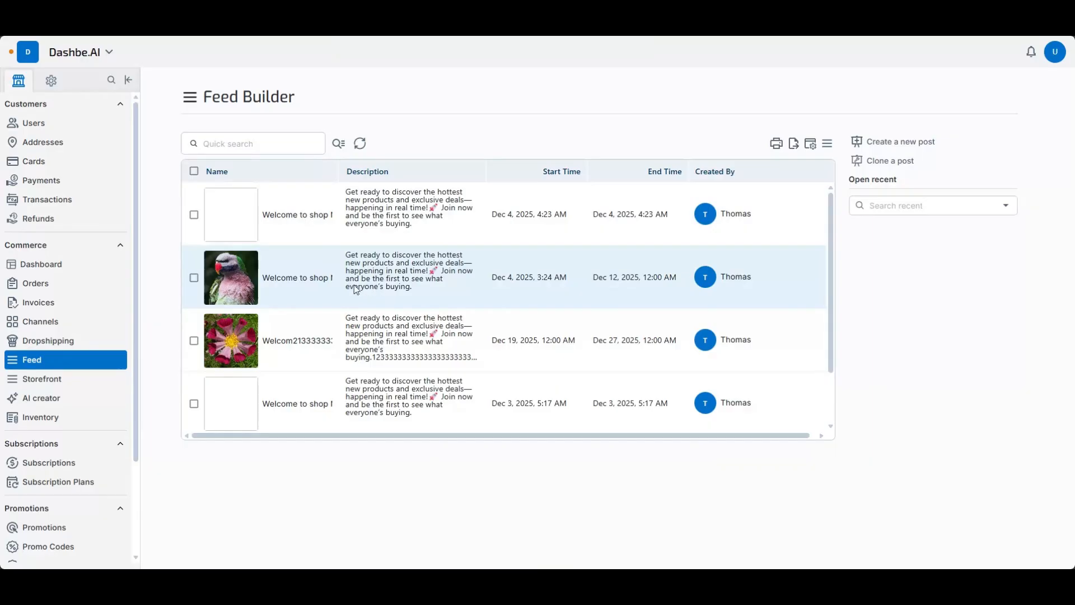
pyautogui.click(360, 289)
pyautogui.scroll(-7, 408, 336)
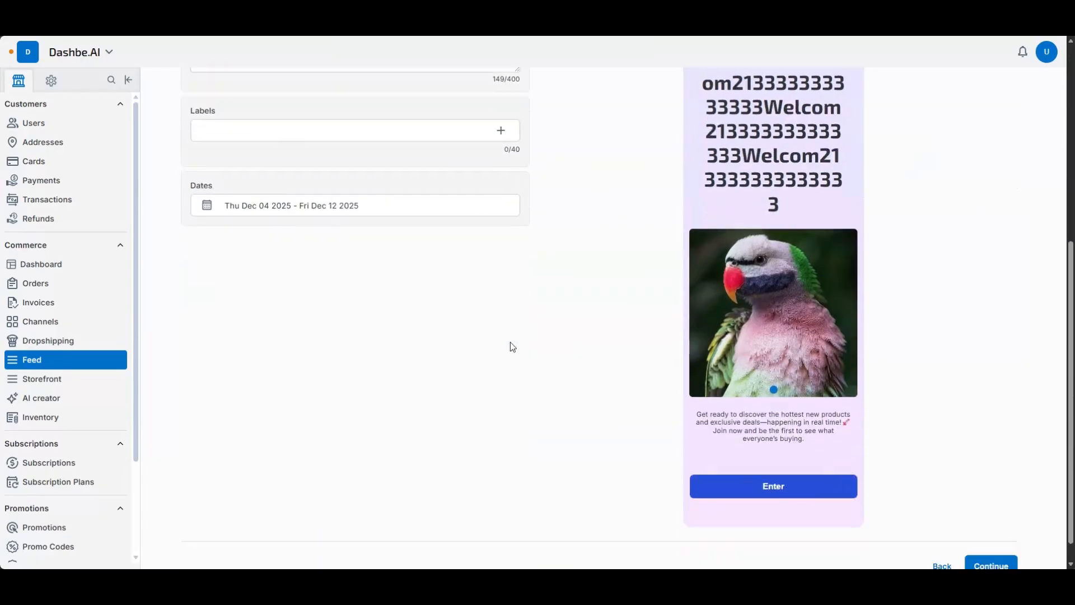
pyautogui.scroll(7, 508, 346)
pyautogui.moveTo(328, 213); pyautogui.dragTo(682, 219)
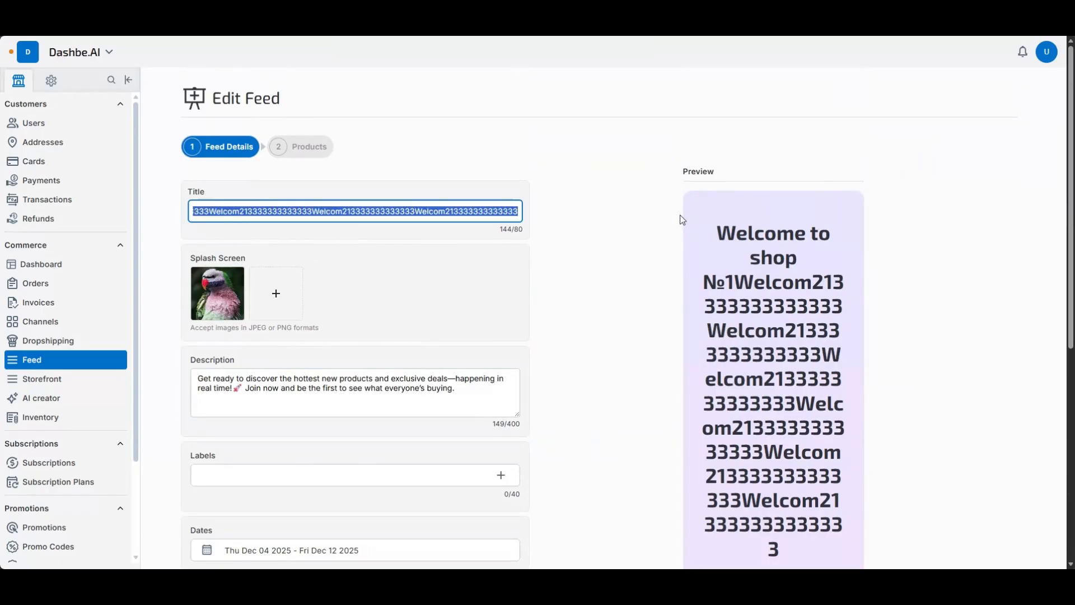
pyautogui.press('BackSpace')
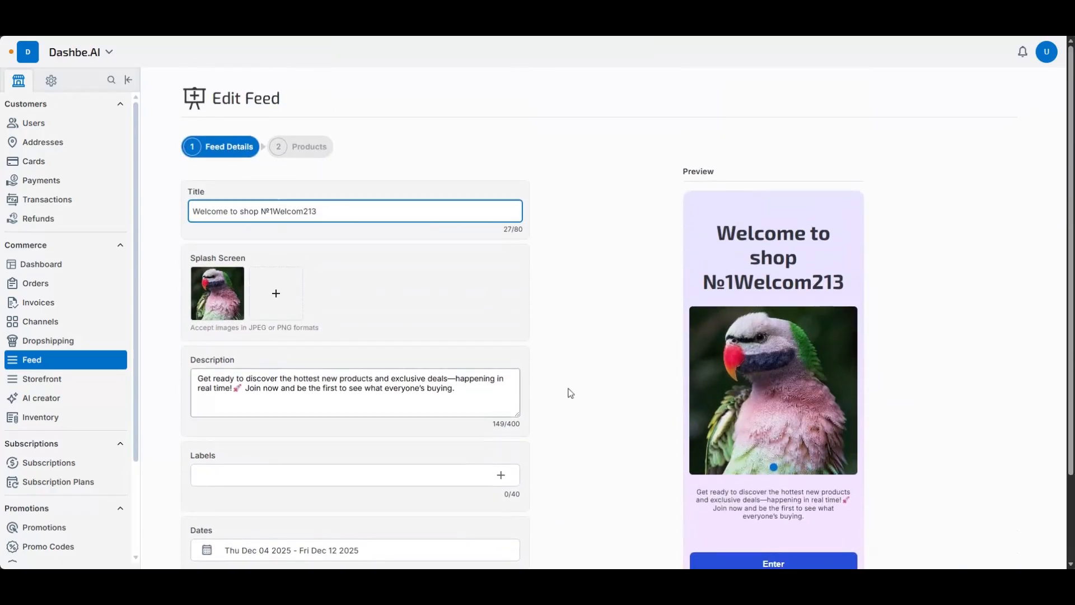
# - Add the Bell Garland Christmas Tree Pendant and New E72 Foam Remote Control Toy Blue Two Batteries to the feed's products
pyautogui.scroll(-2, 802, 504)
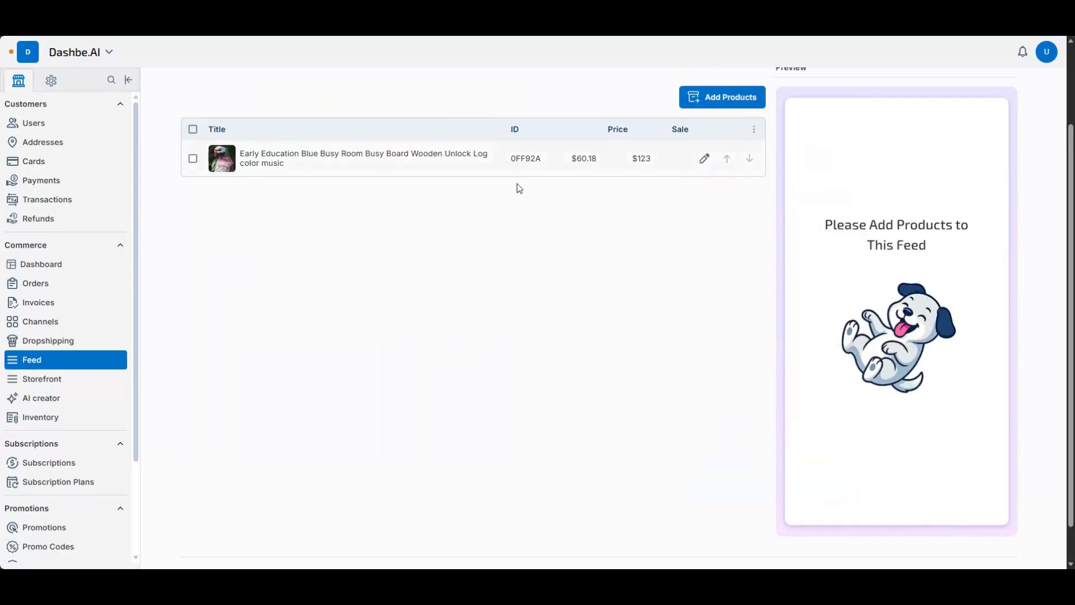
pyautogui.scroll(3, 520, 188)
pyautogui.click(729, 200)
pyautogui.click(469, 327)
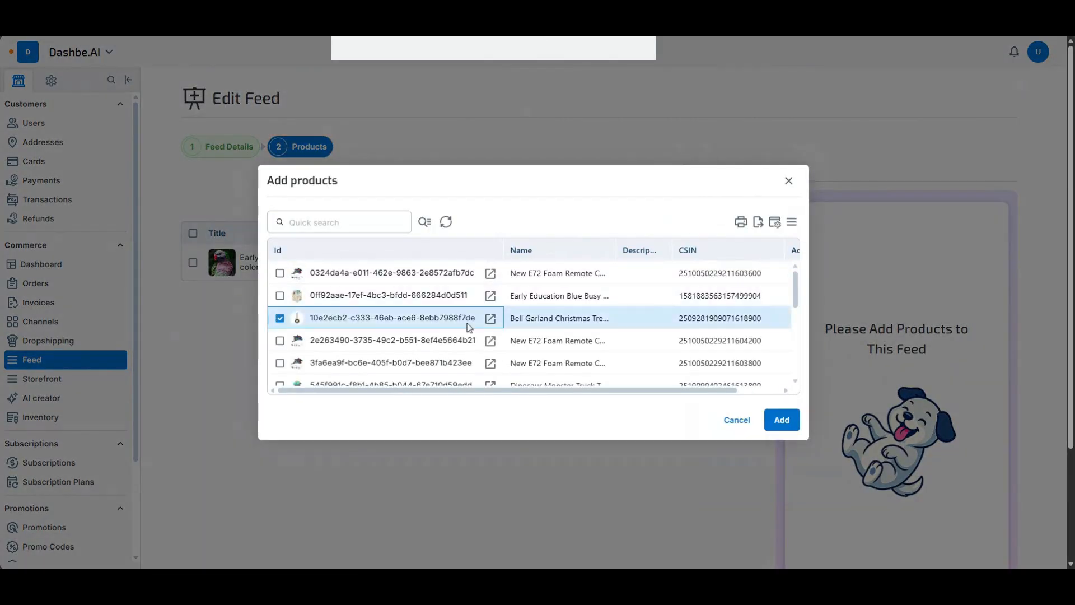
pyautogui.click(782, 419)
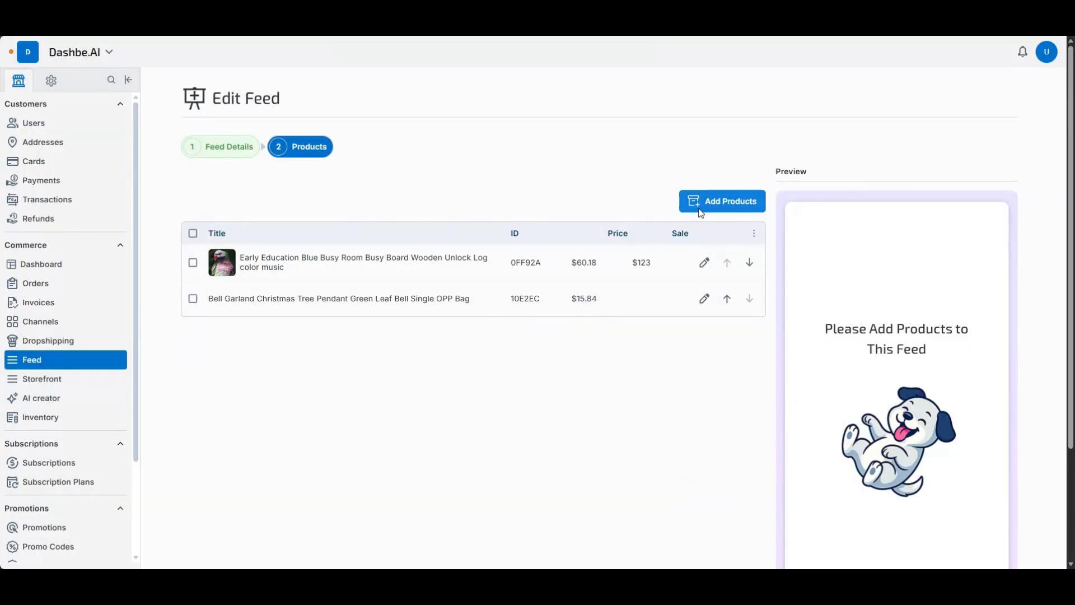
pyautogui.click(722, 201)
pyautogui.click(497, 340)
pyautogui.click(781, 421)
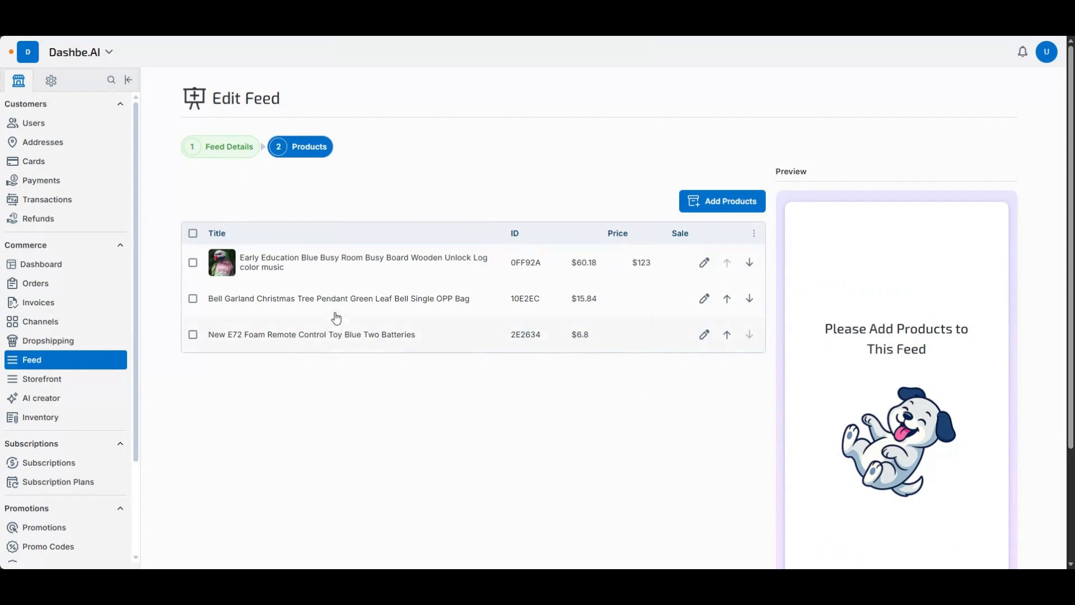
# - Open the Early Education Blue Busy Room Busy Board product for editing and examine its pricing, images, chatter messages and preview
pyautogui.click(360, 269)
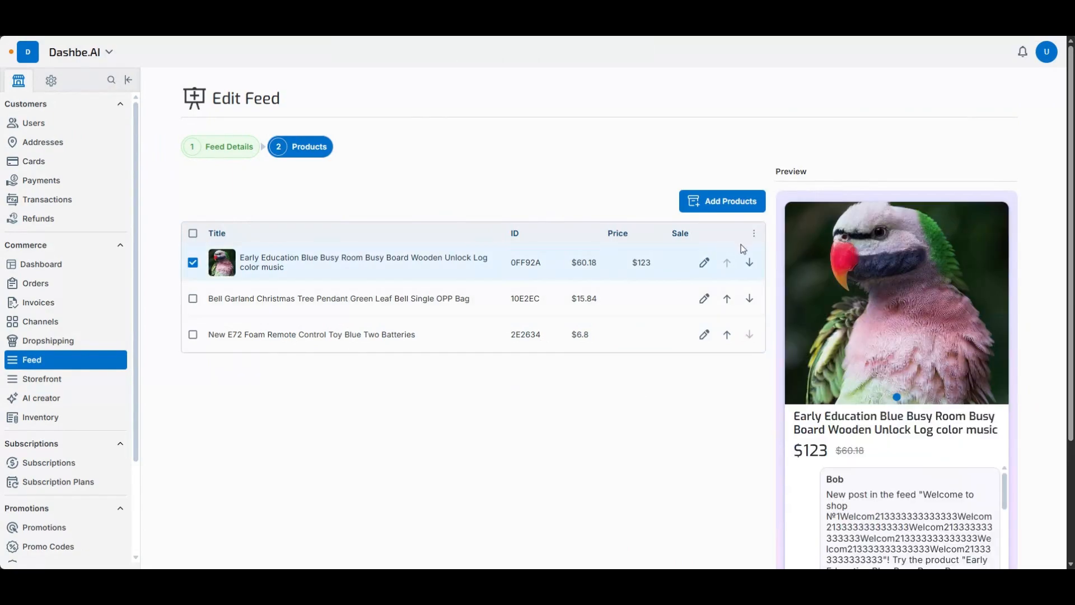
pyautogui.click(704, 262)
pyautogui.scroll(-5, 423, 422)
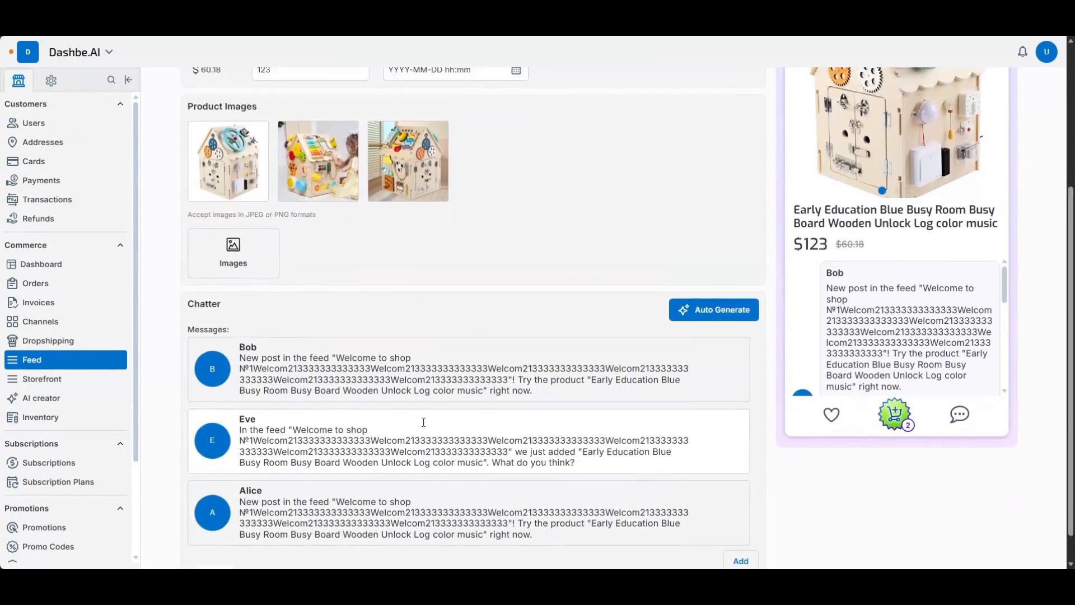
pyautogui.scroll(-1, 409, 412)
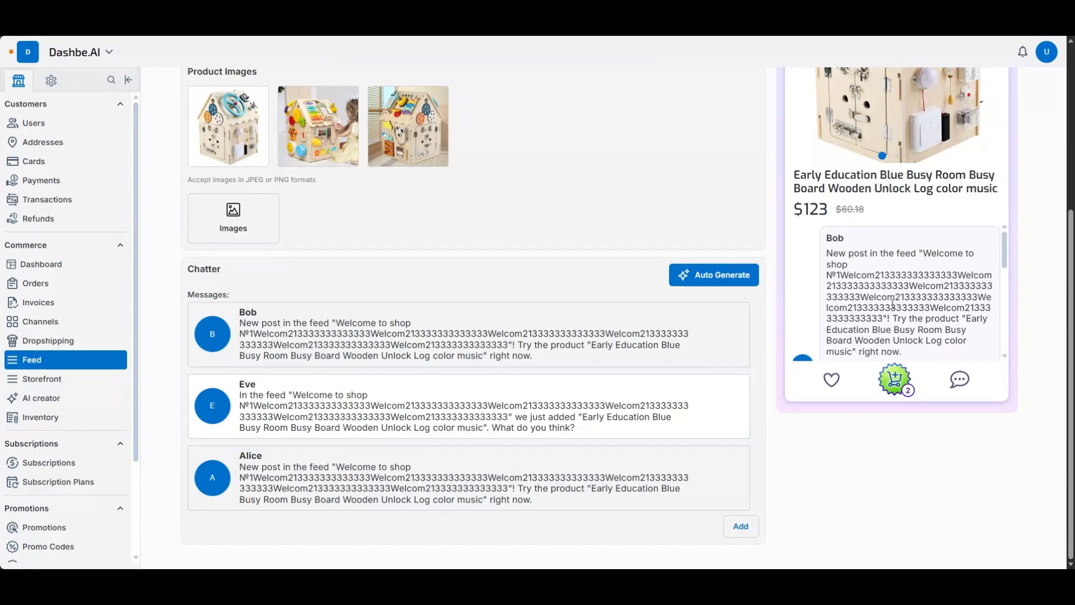
pyautogui.scroll(4, 892, 304)
pyautogui.scroll(-3, 836, 334)
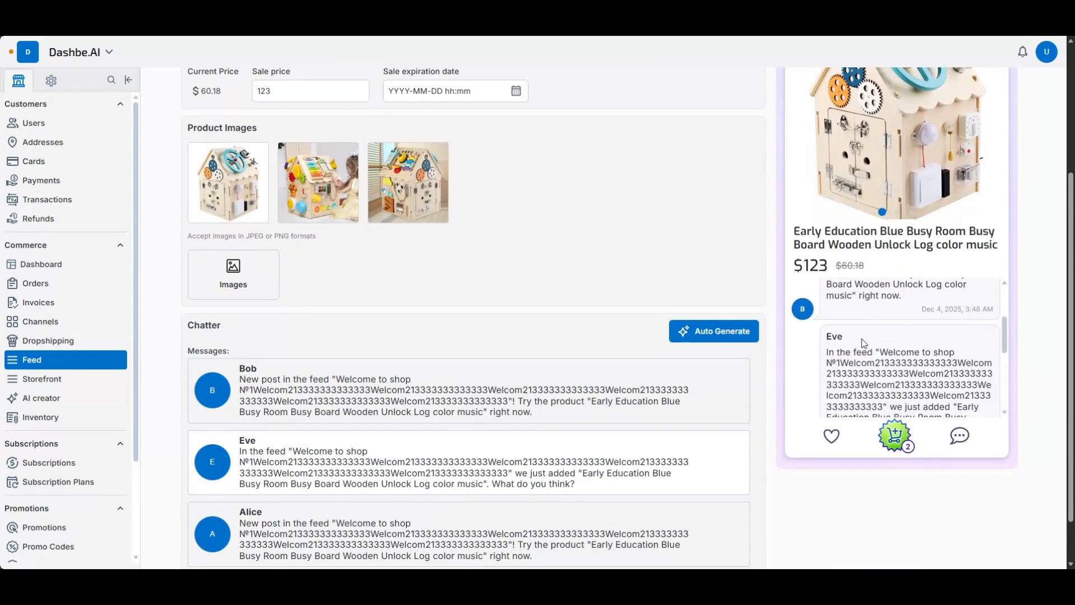
pyautogui.scroll(2, 840, 369)
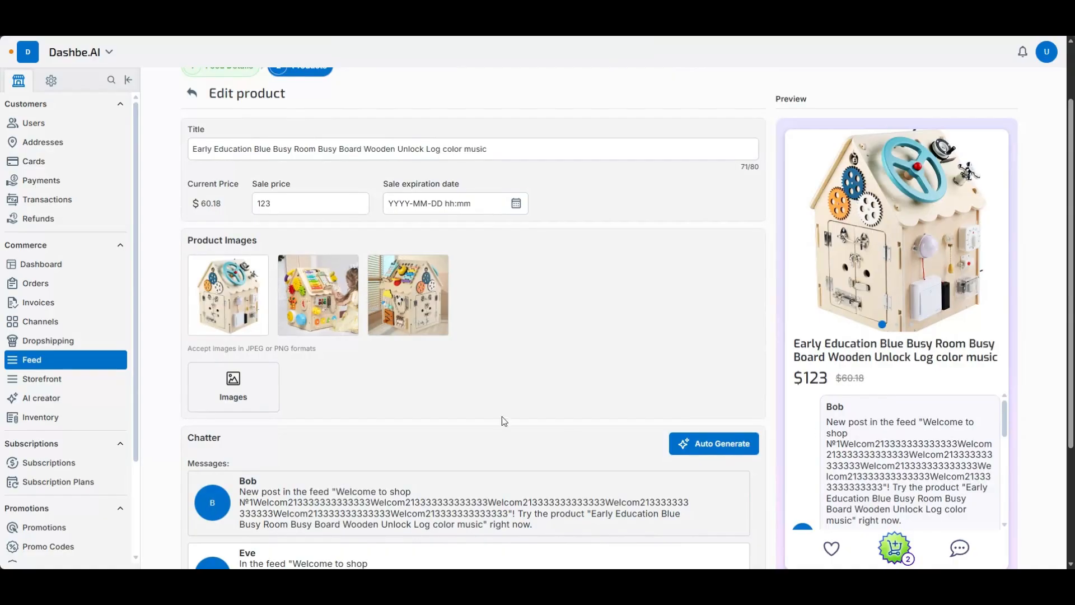
pyautogui.scroll(2, 413, 270)
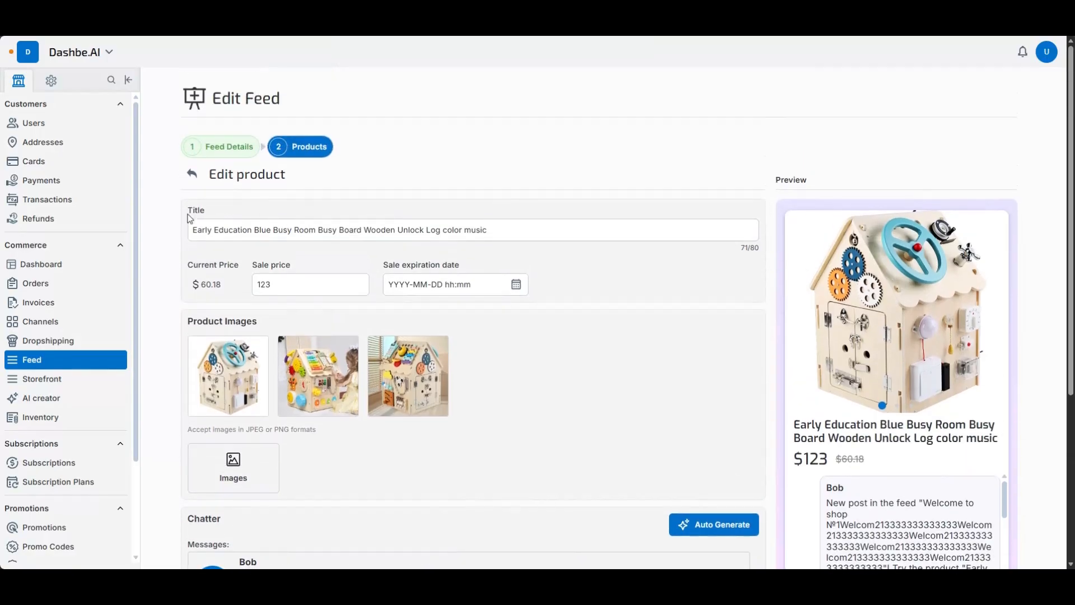
# - Open the Storefront Builder to view the current and default storefronts and their schedule
pyautogui.click(82, 380)
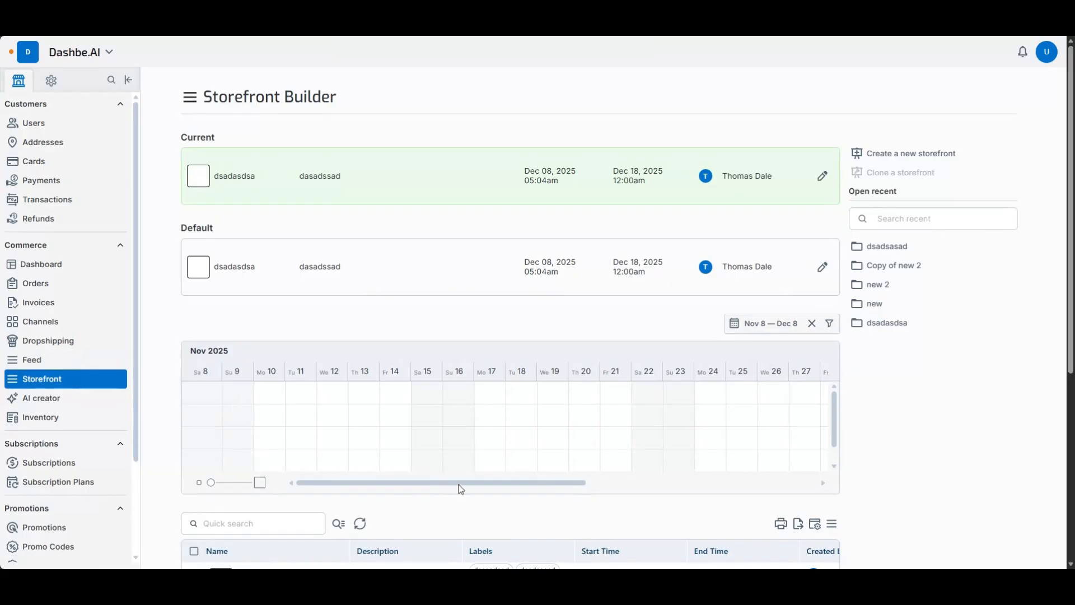
# - Examine the storefront schedule through December 8, 2025, the shop app in the Android Emulator, and the list of storefronts
pyautogui.moveTo(459, 483); pyautogui.dragTo(672, 504)
pyautogui.hotkey('alt', 'Tab')
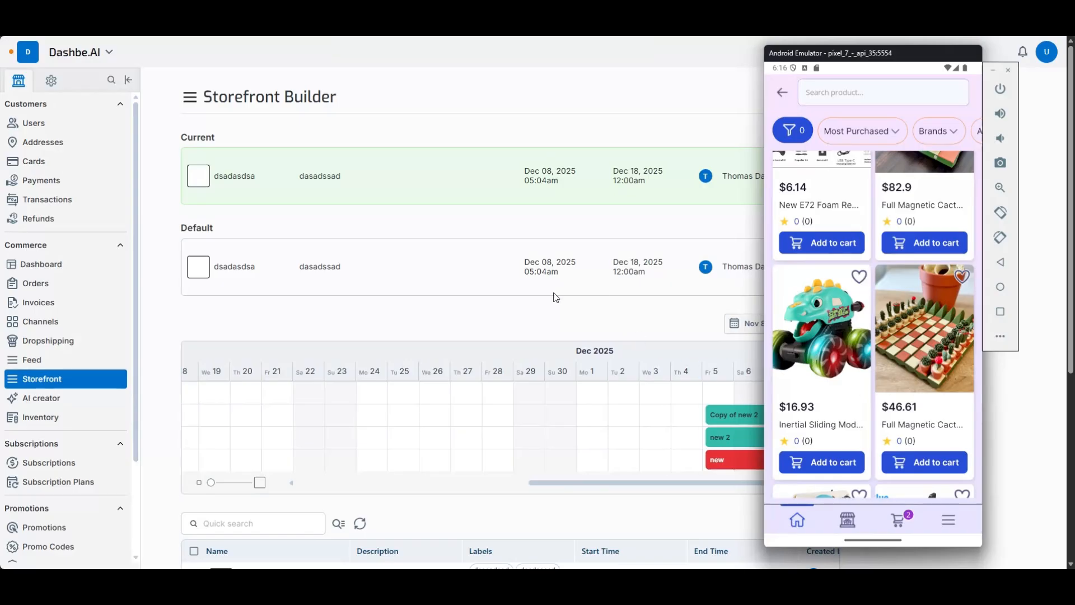
pyautogui.click(676, 317)
pyautogui.scroll(-4, 620, 496)
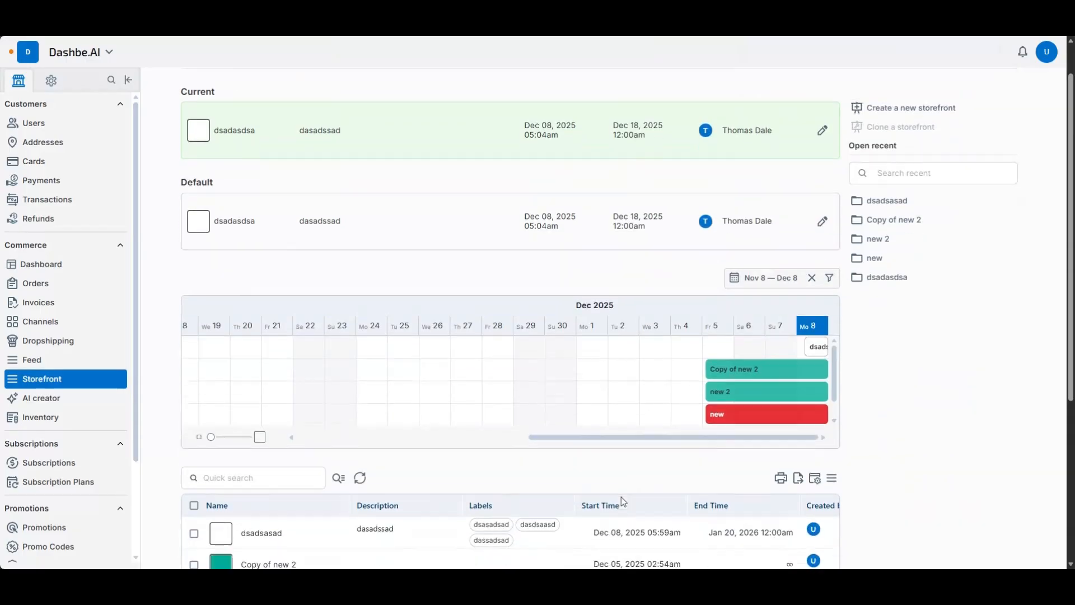
pyautogui.scroll(2, 414, 357)
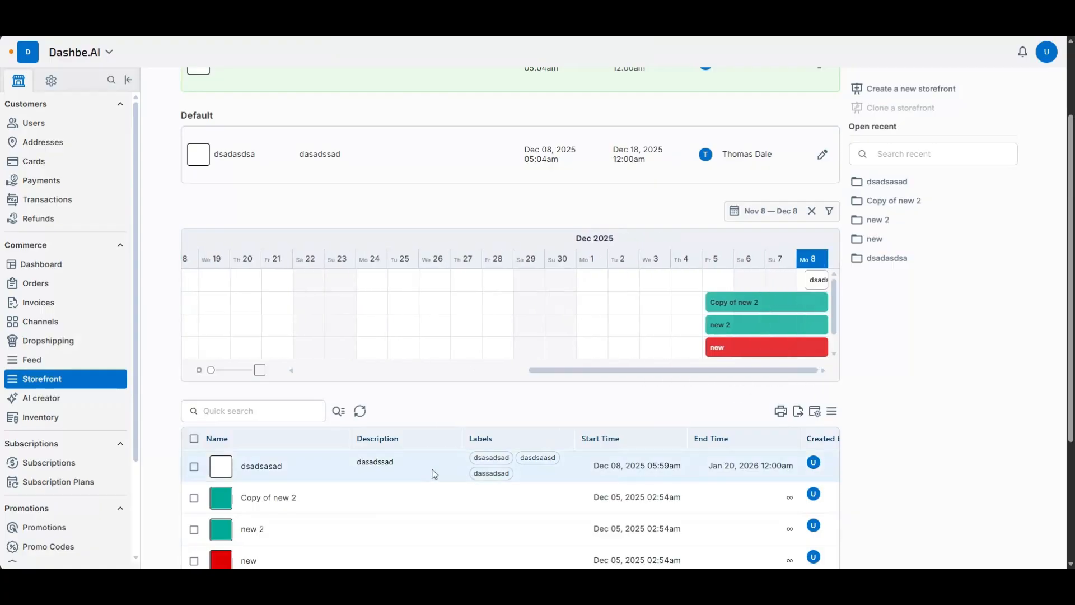
pyautogui.scroll(-1, 425, 464)
# - Open a storefront with blank details for editing, title it "dfgdf" and go on to its View stage
pyautogui.doubleClick(414, 417)
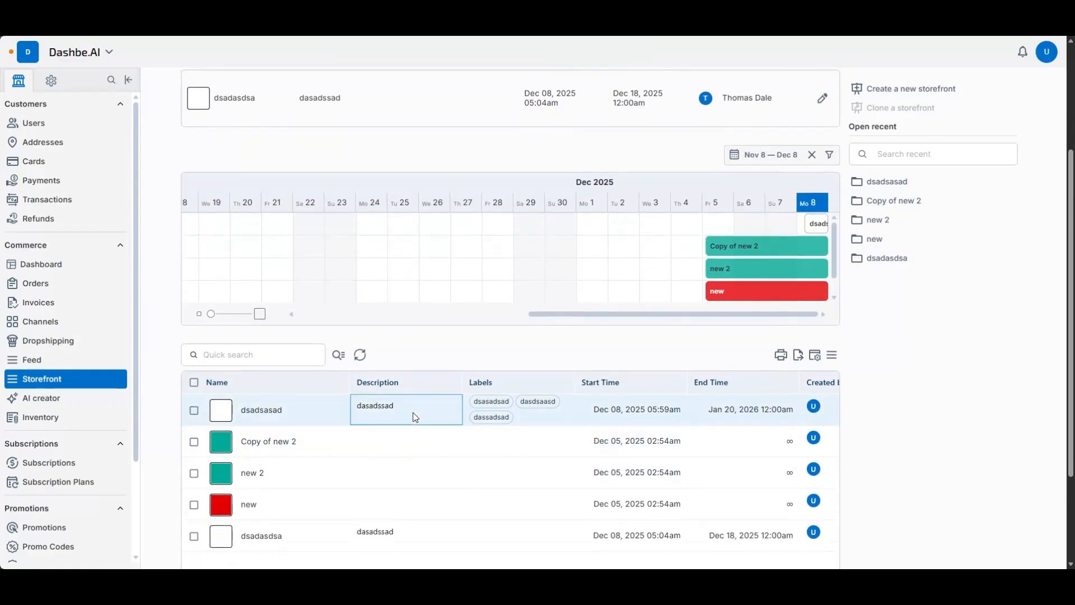
pyautogui.click(307, 205)
pyautogui.write('dsgdf')
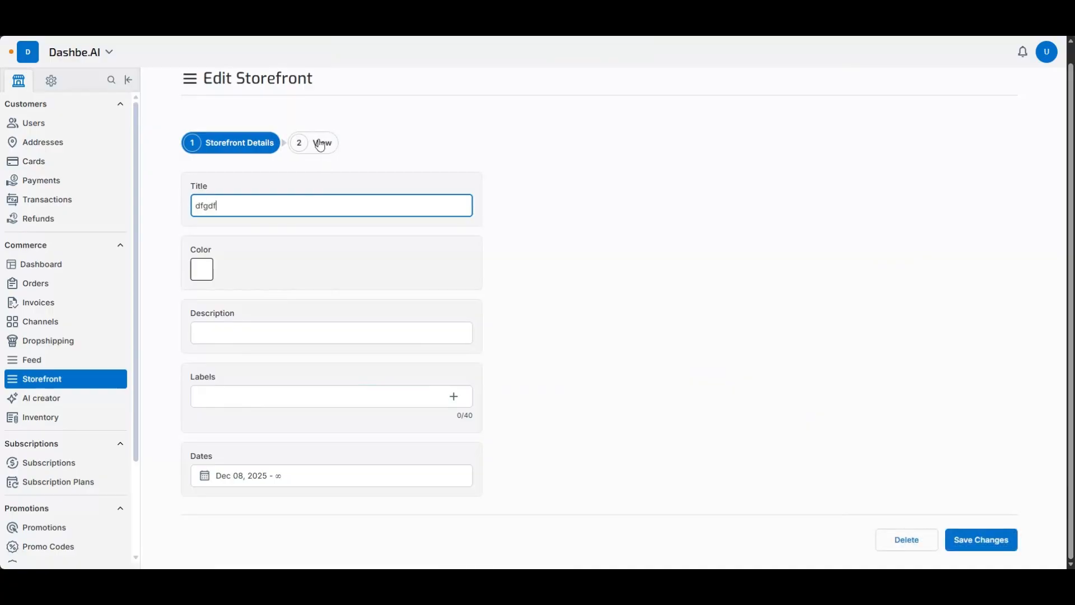
pyautogui.click(320, 143)
# - Add a Slider widget to the storefront and give it a Product Deal Grid slide titled "fsdfsddfs"
pyautogui.click(737, 191)
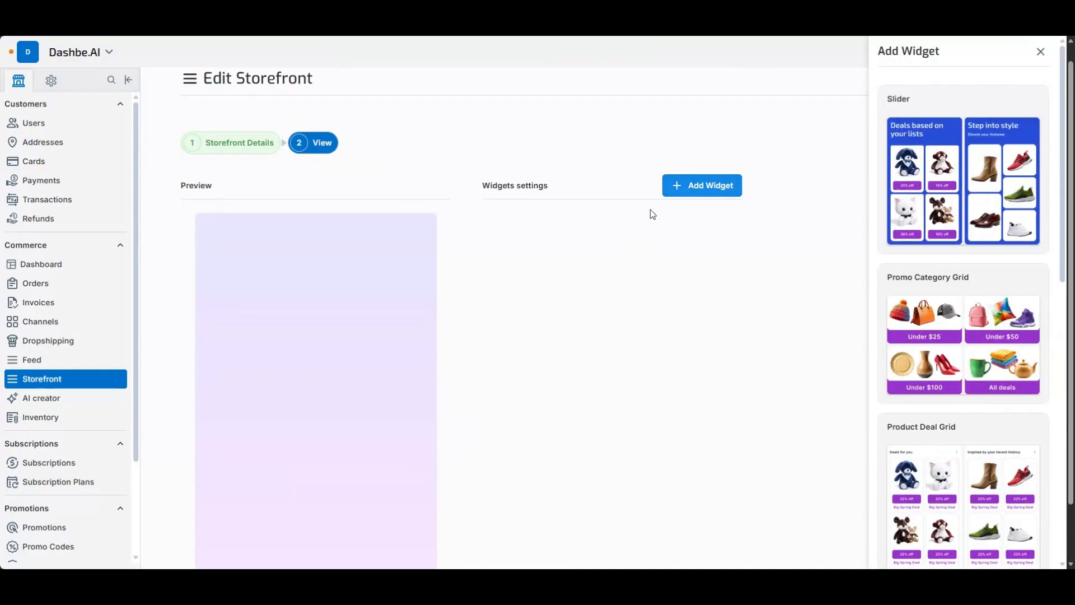
pyautogui.click(962, 167)
pyautogui.scroll(-1, 391, 334)
pyautogui.scroll(-1, 391, 334)
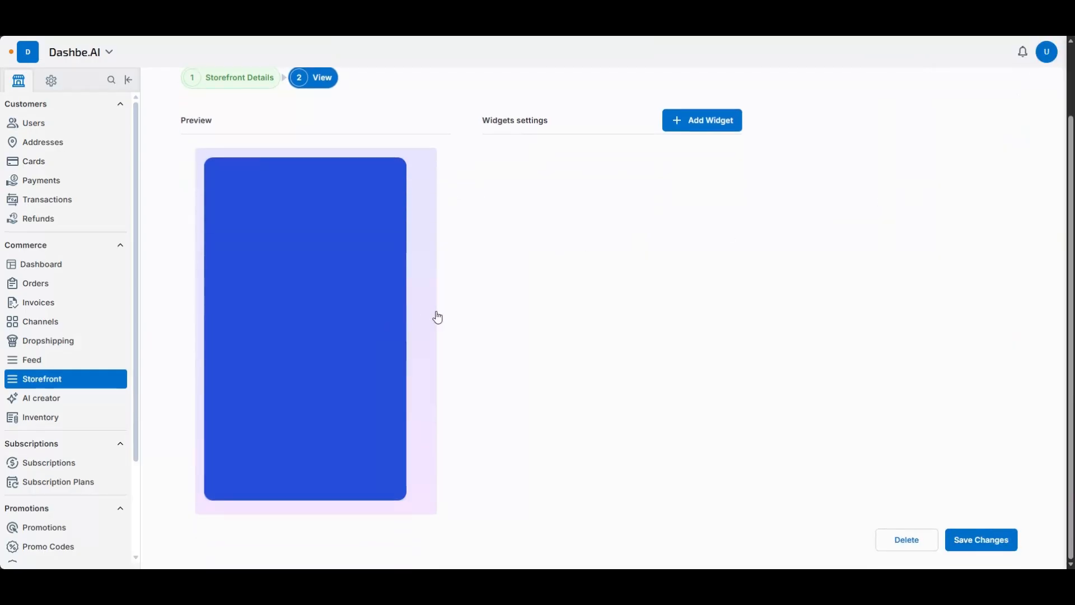
pyautogui.click(347, 293)
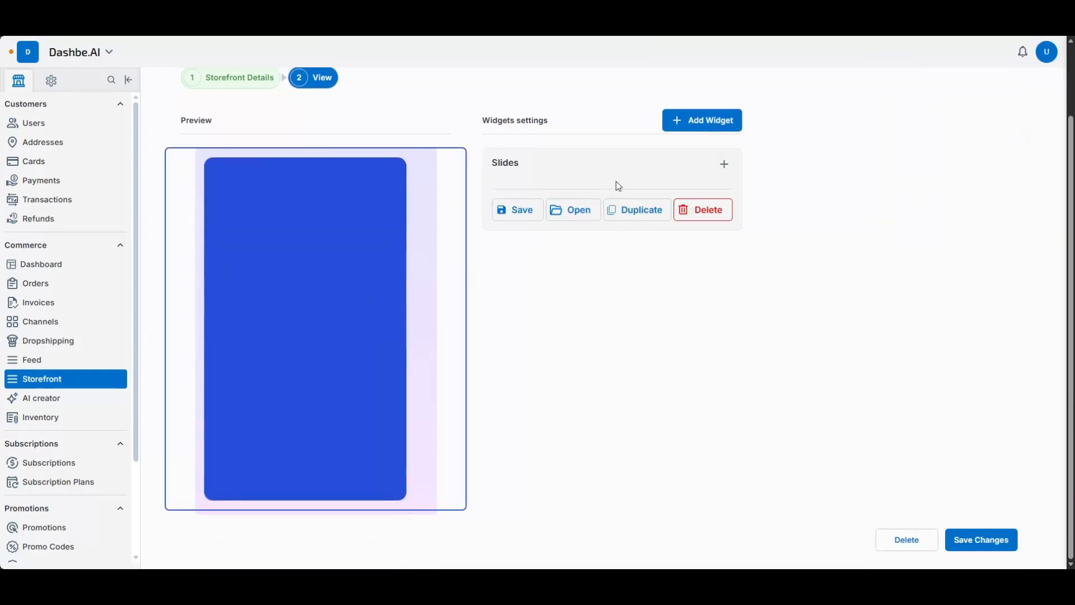
pyautogui.click(725, 164)
pyautogui.click(648, 218)
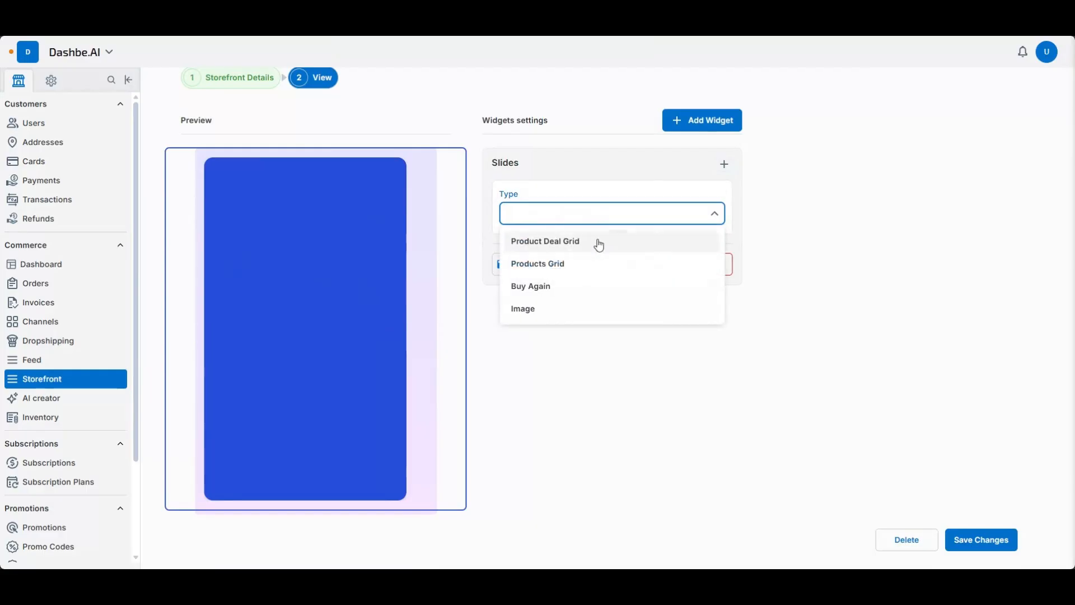
pyautogui.click(636, 245)
pyautogui.click(540, 249)
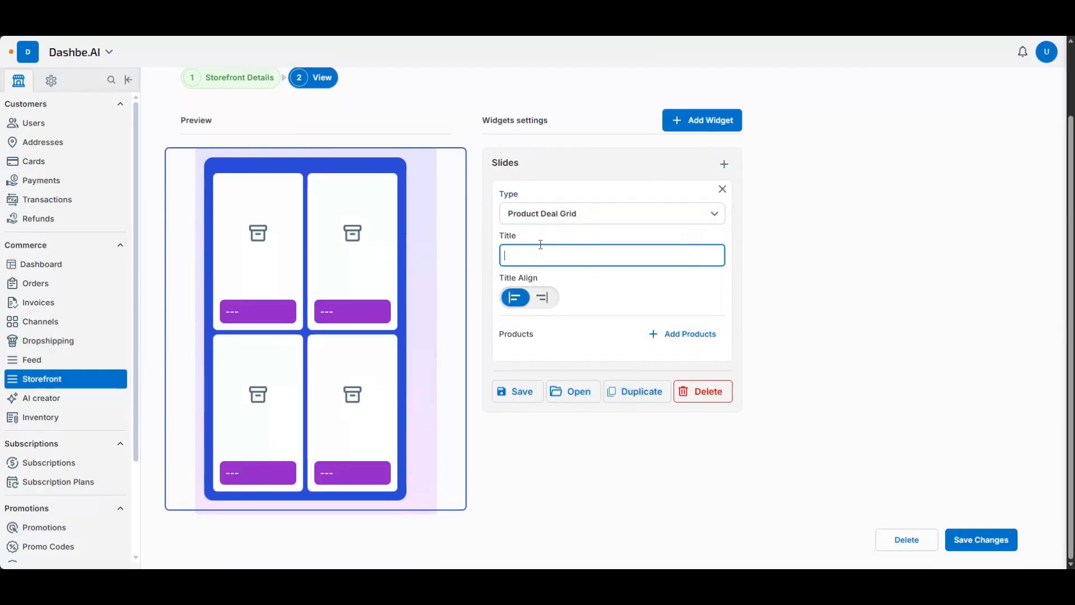
pyautogui.write('fsdfsddfs')
pyautogui.click(652, 334)
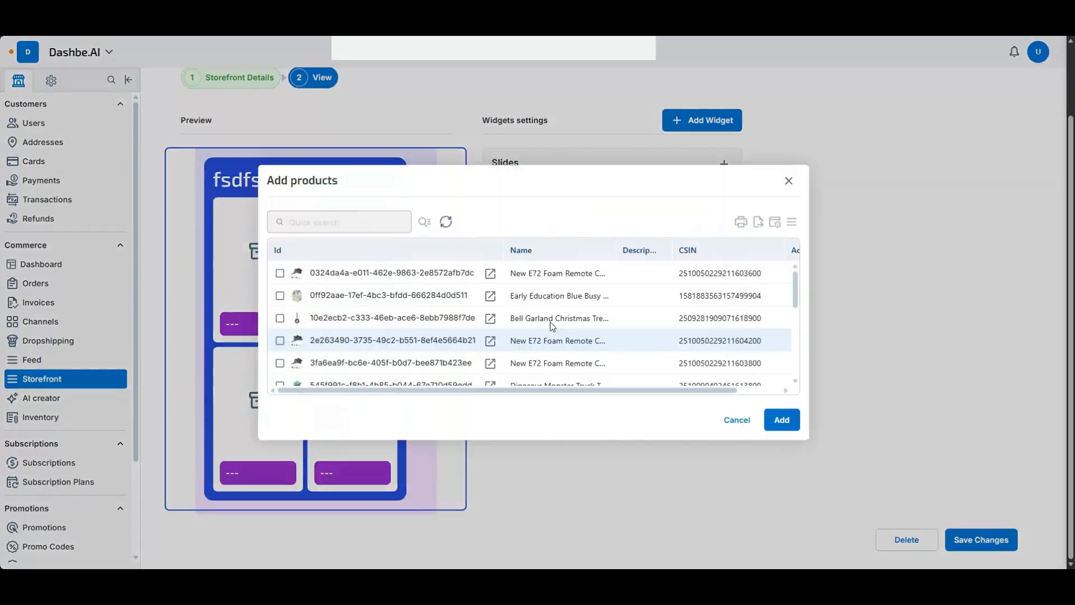
pyautogui.click(440, 293)
pyautogui.click(790, 420)
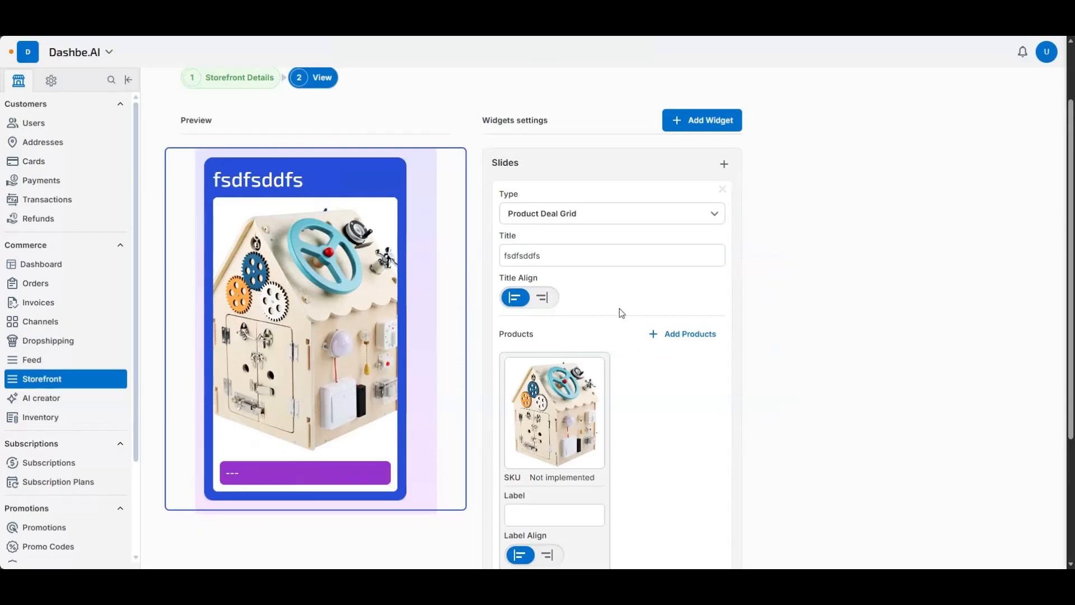
pyautogui.click(680, 335)
pyautogui.click(278, 340)
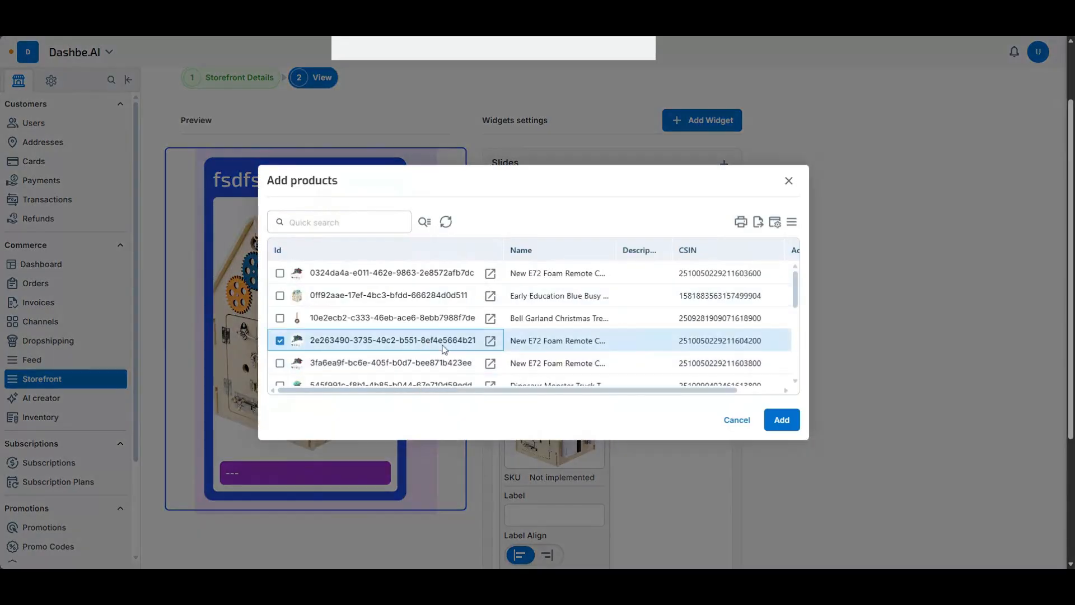
pyautogui.click(789, 419)
pyautogui.click(680, 334)
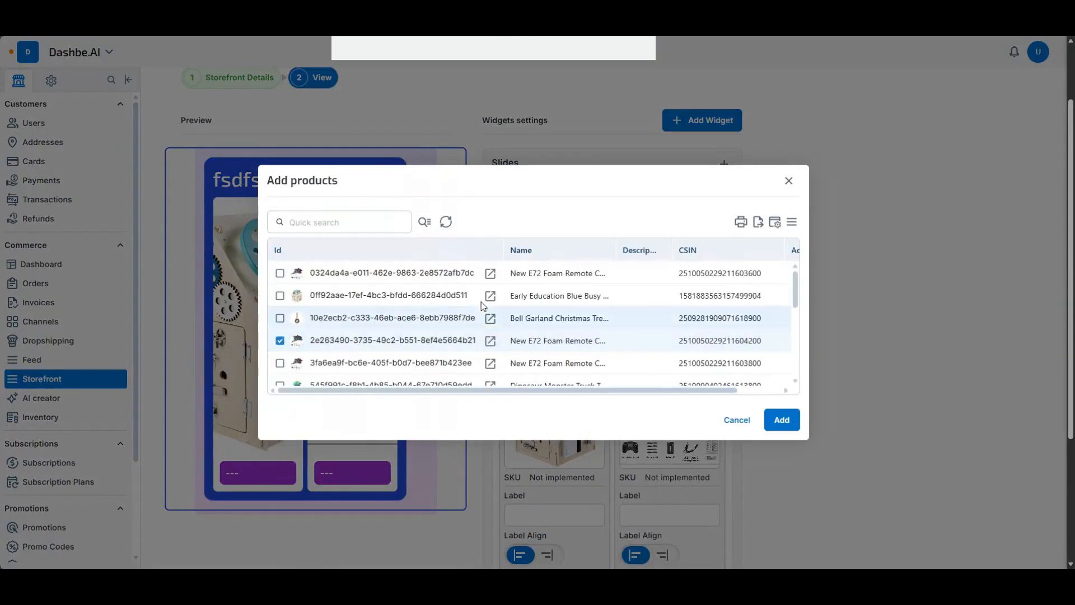
pyautogui.click(279, 298)
pyautogui.click(782, 420)
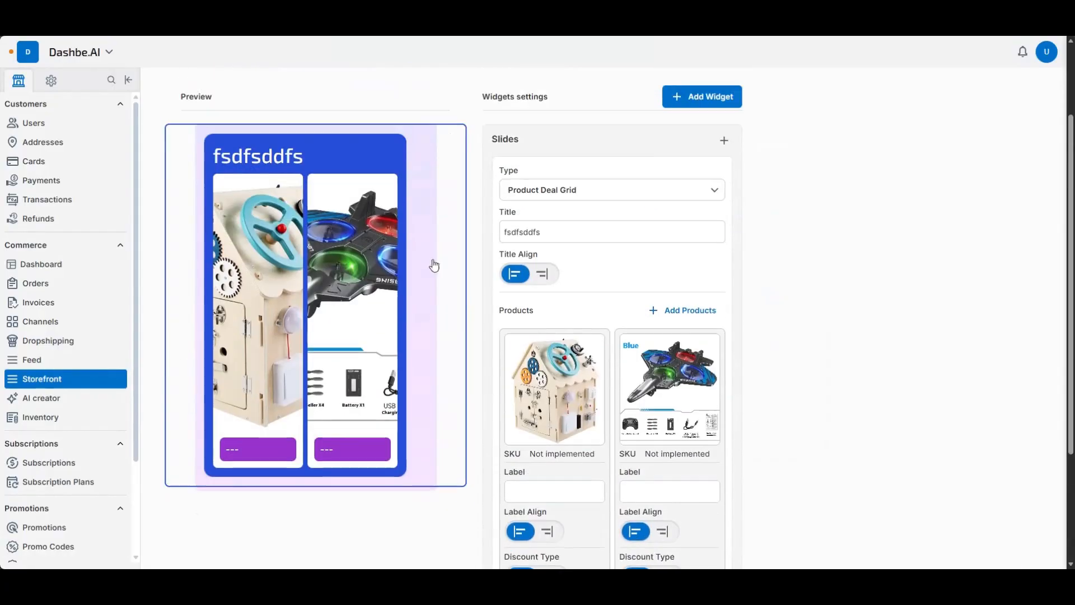
# - Add a Promo Category Grid widget below the slider and set its widget title to "fdsfdsfsd"
pyautogui.click(712, 120)
pyautogui.click(939, 271)
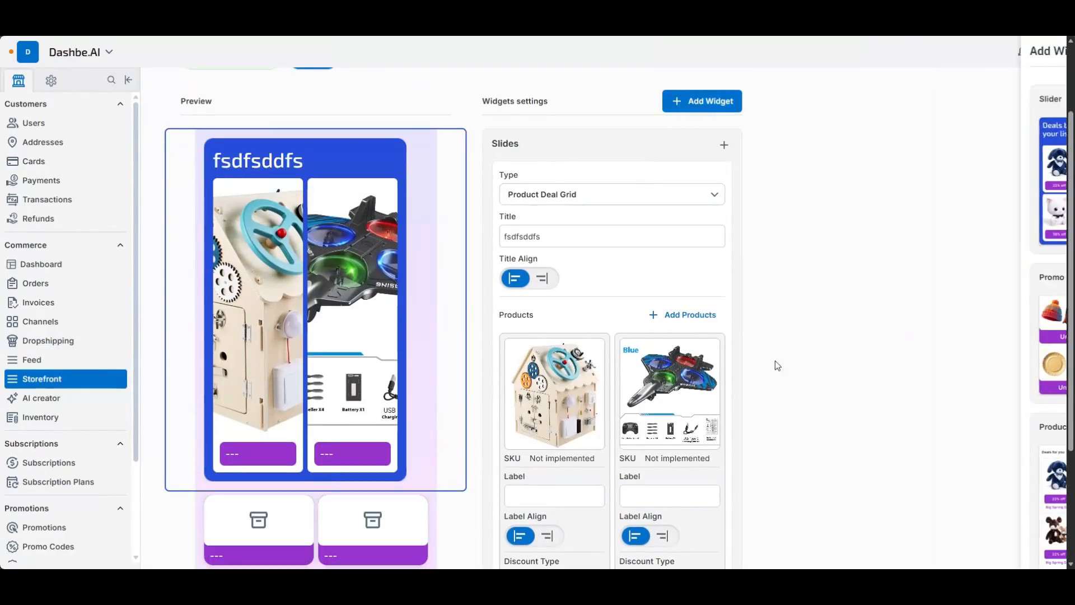
pyautogui.scroll(-1, 415, 432)
pyautogui.click(325, 484)
pyautogui.click(620, 109)
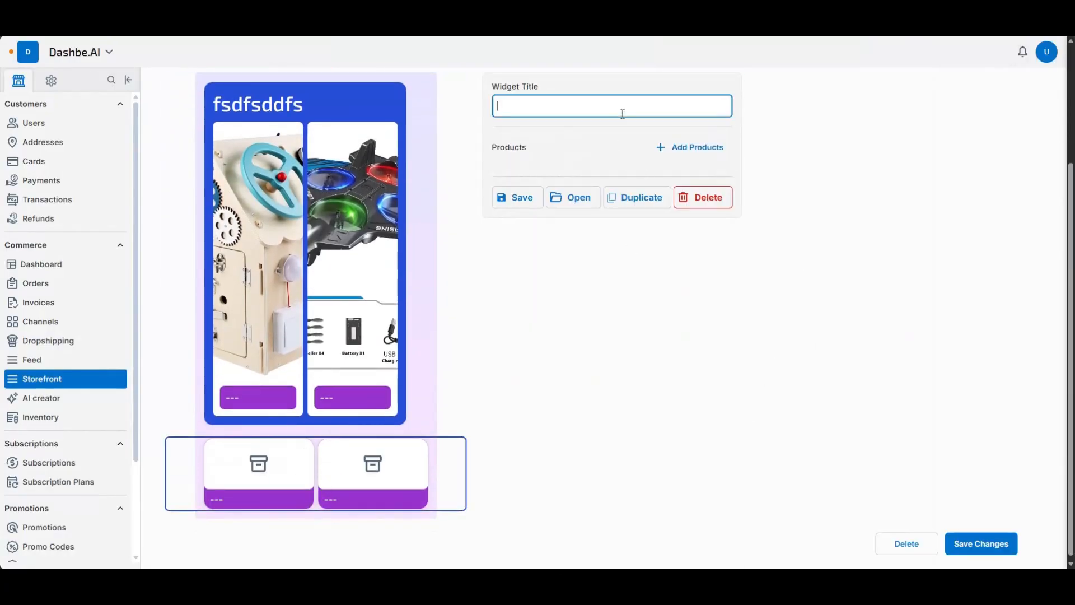
pyautogui.write('fdsfdsfsd')
pyautogui.click(697, 146)
pyautogui.click(446, 297)
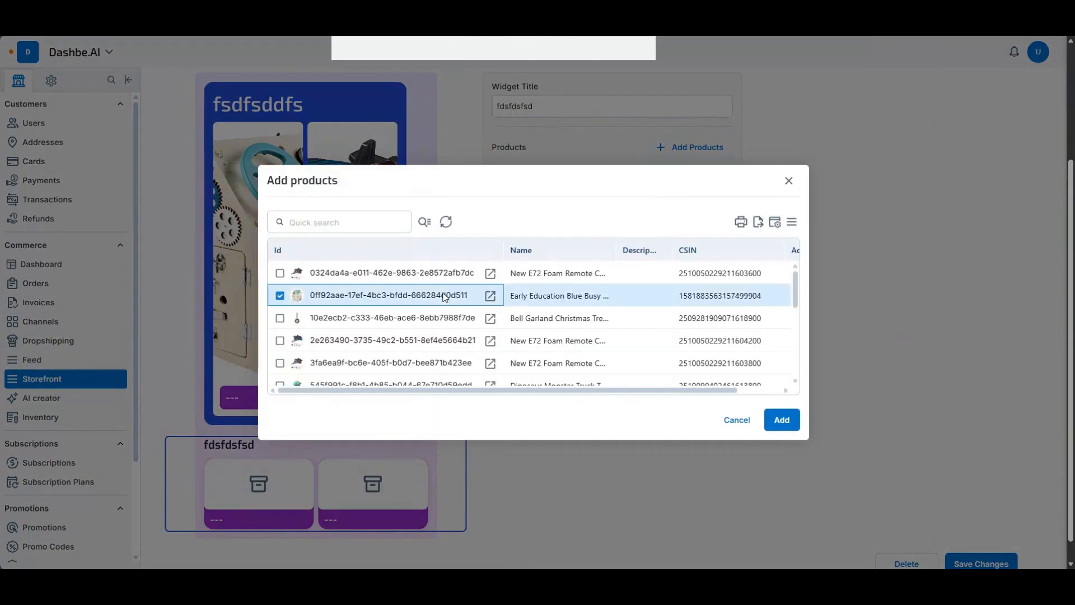
pyautogui.click(781, 419)
pyautogui.click(696, 147)
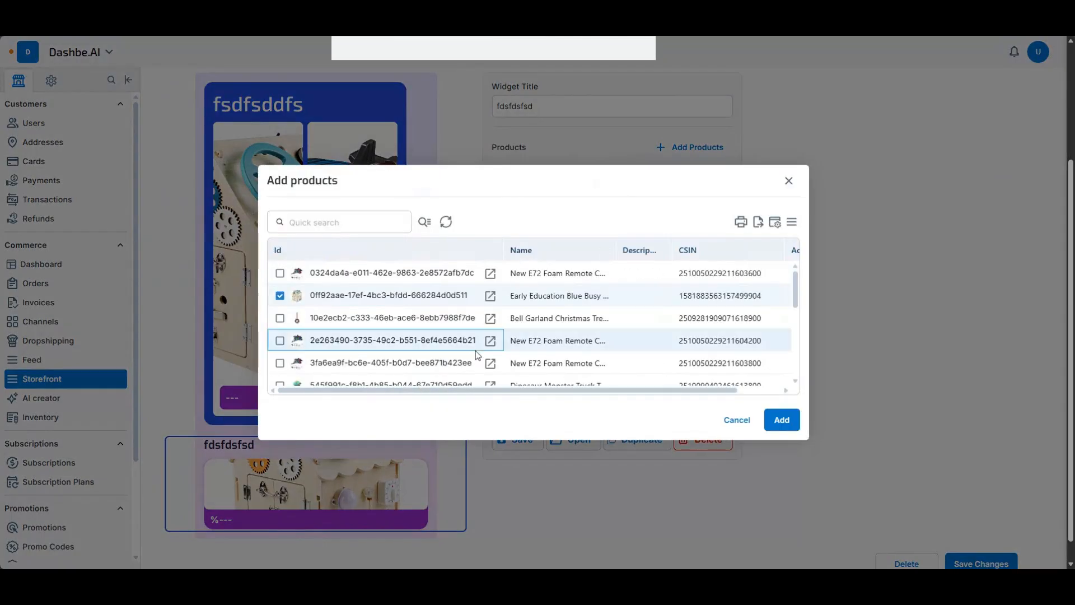
pyautogui.click(560, 341)
pyautogui.click(773, 416)
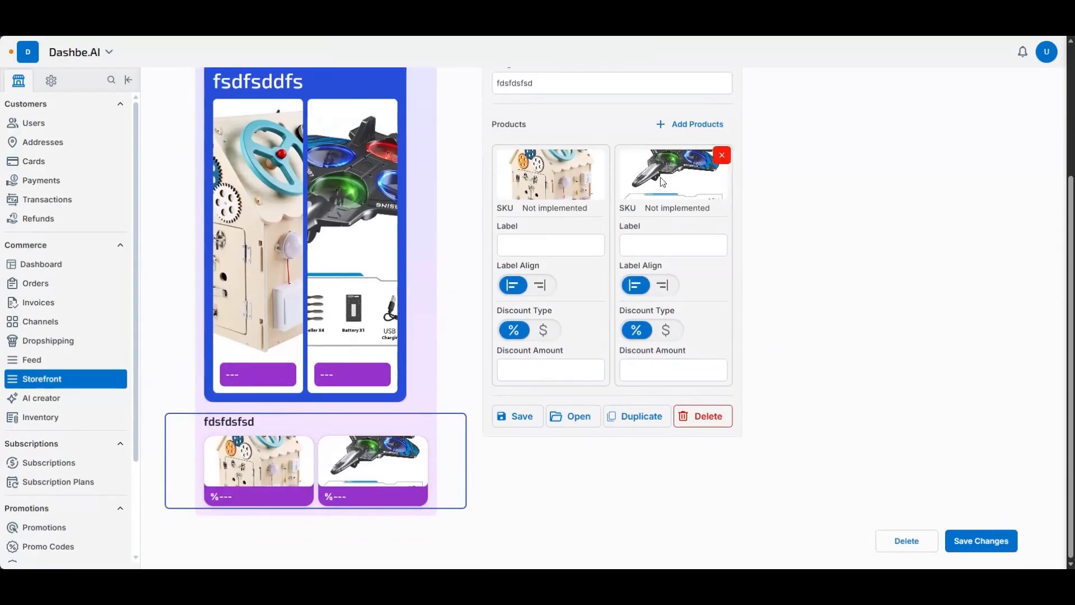
pyautogui.scroll(2, 660, 177)
pyautogui.click(693, 234)
pyautogui.click(480, 342)
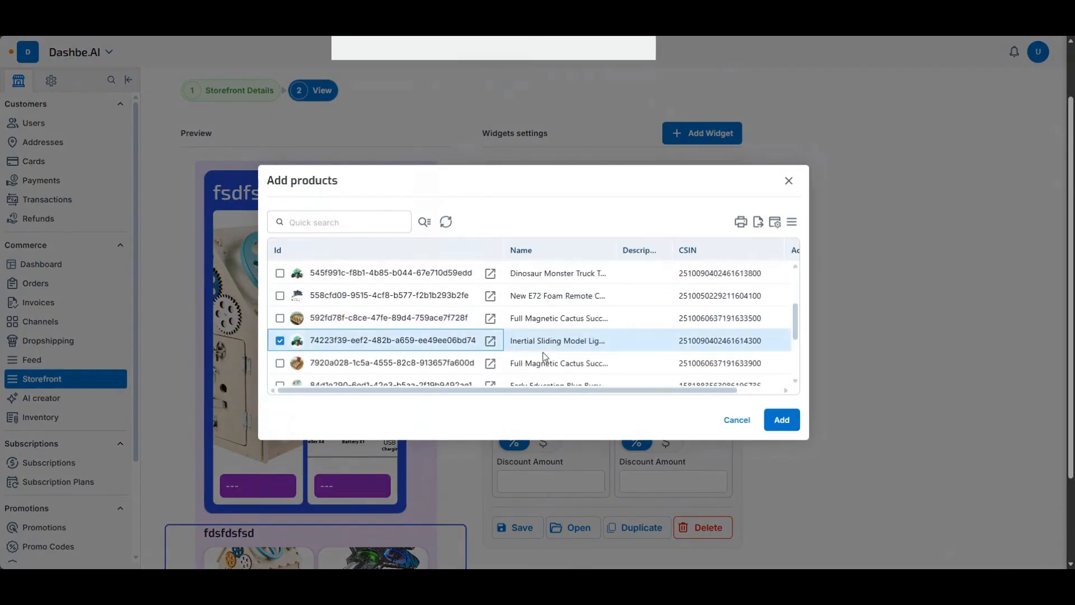
pyautogui.click(781, 420)
pyautogui.scroll(-3, 680, 345)
pyautogui.scroll(1, 680, 345)
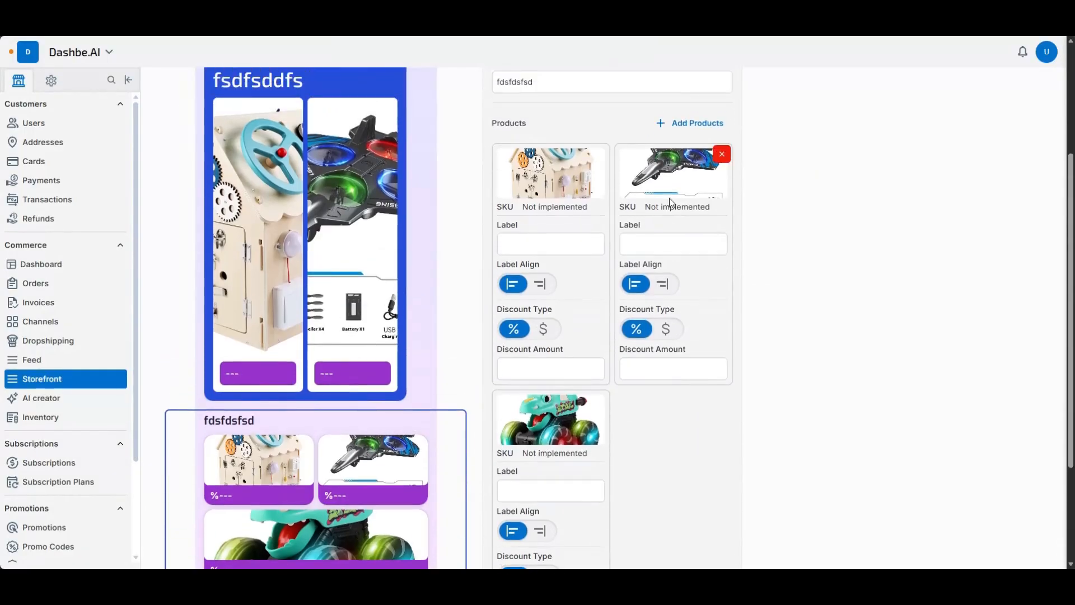
pyautogui.click(693, 123)
pyautogui.scroll(-3, 552, 308)
pyautogui.click(565, 351)
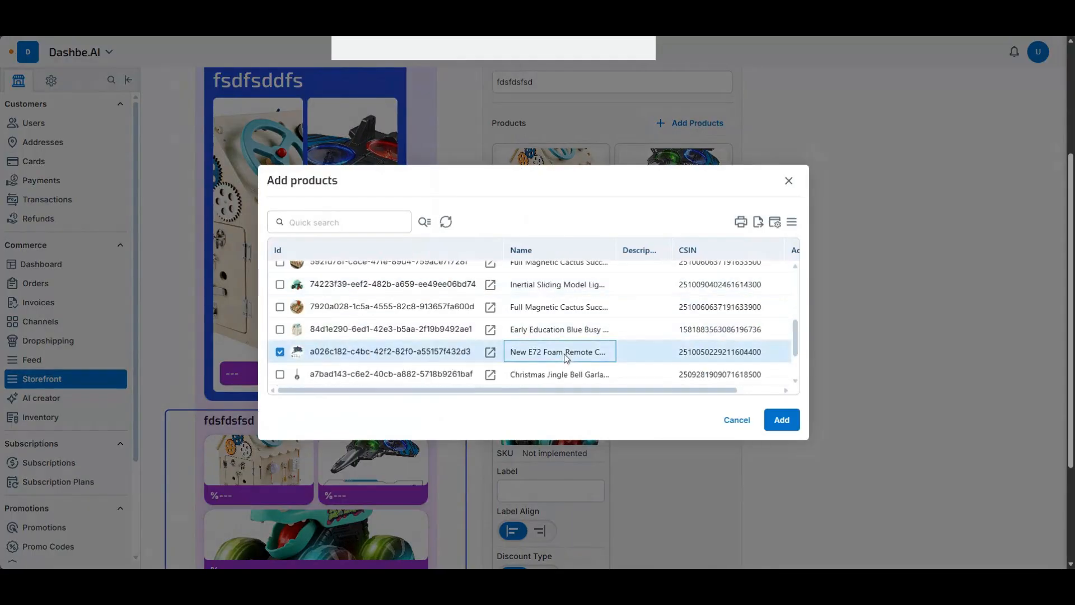
pyautogui.click(782, 420)
# - Add a second Slider widget below the "fdsfdsfsd" grid and select it in the preview
pyautogui.scroll(-5, 698, 391)
pyautogui.scroll(1, 703, 395)
pyautogui.scroll(5, 703, 395)
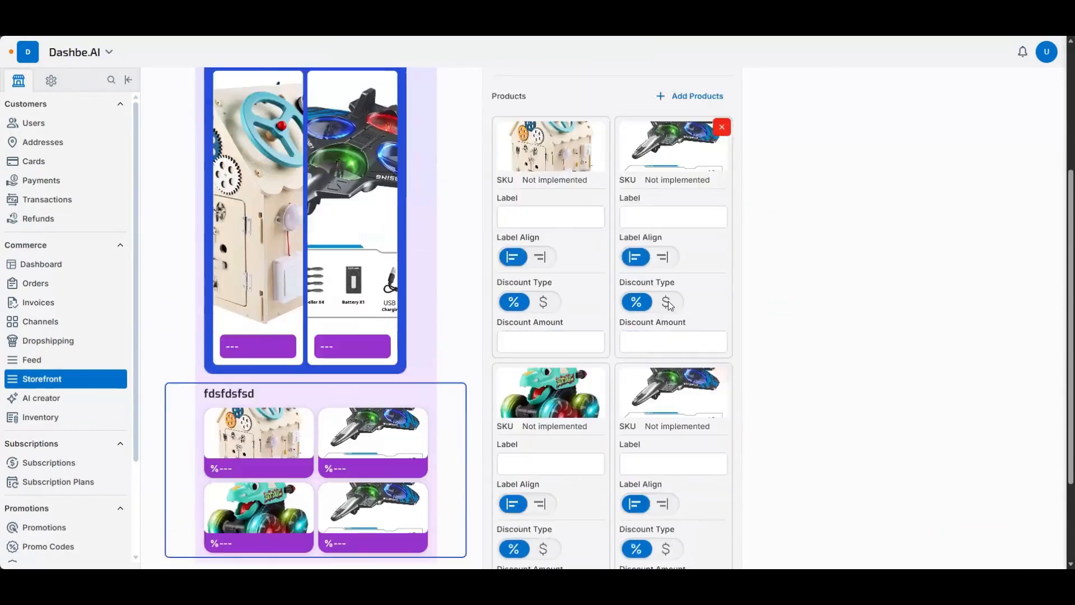
pyautogui.click(702, 147)
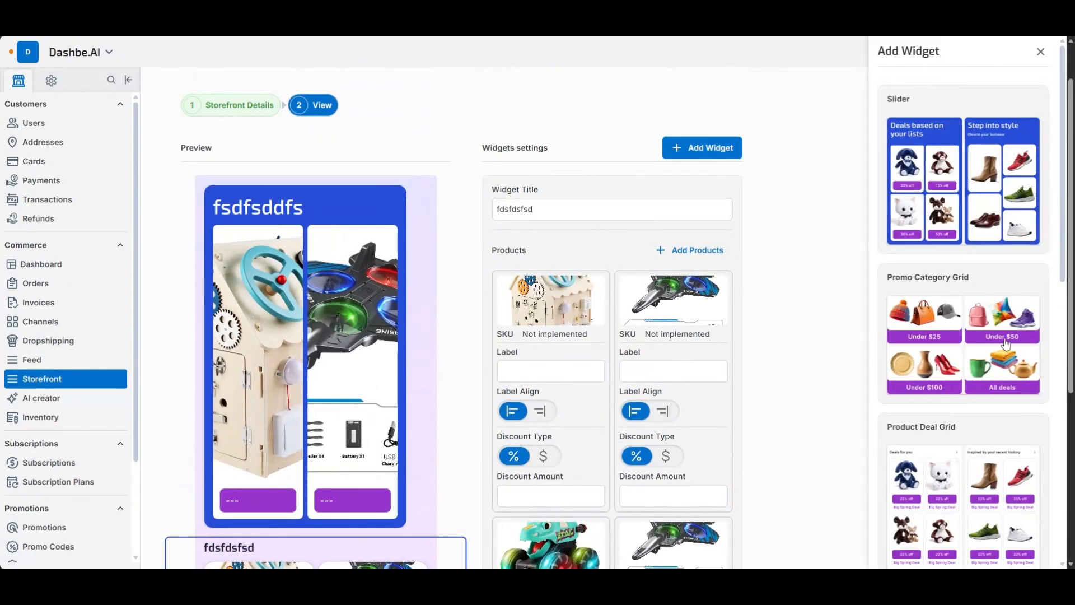
pyautogui.scroll(1, 948, 322)
pyautogui.scroll(-1, 946, 236)
pyautogui.click(945, 161)
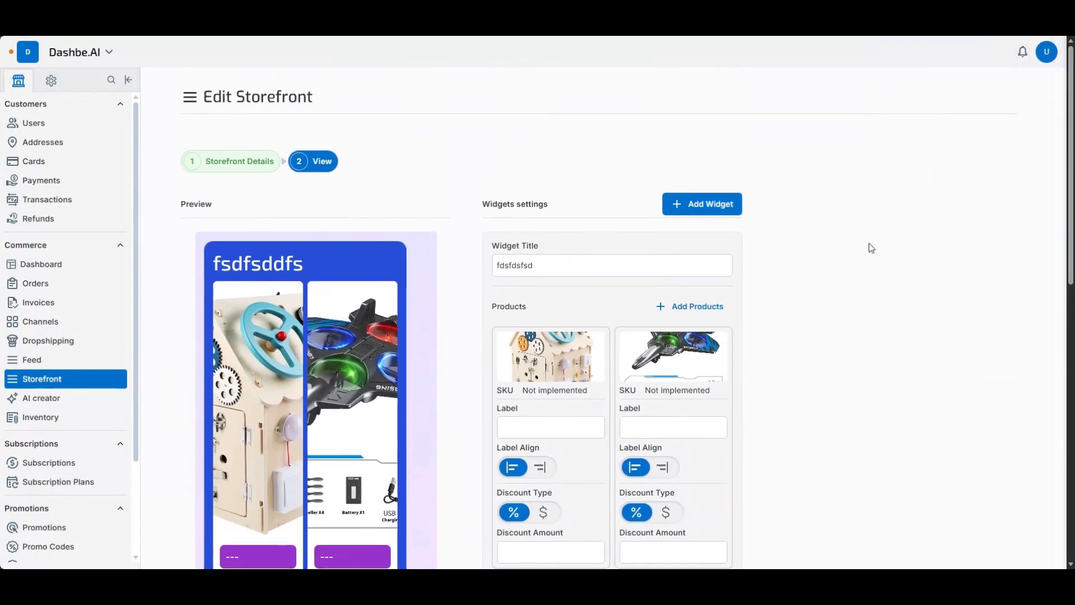
pyautogui.scroll(-9, 811, 367)
pyautogui.click(347, 401)
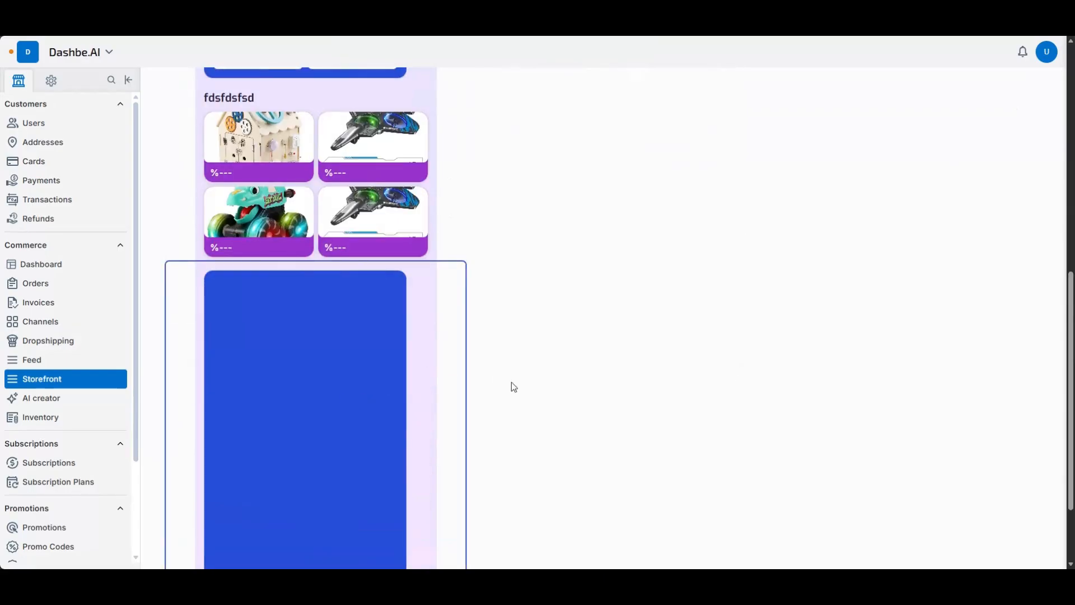
# - Add a Product Deal Grid slide titled "dffsddfs" to the second slider
pyautogui.scroll(8, 504, 364)
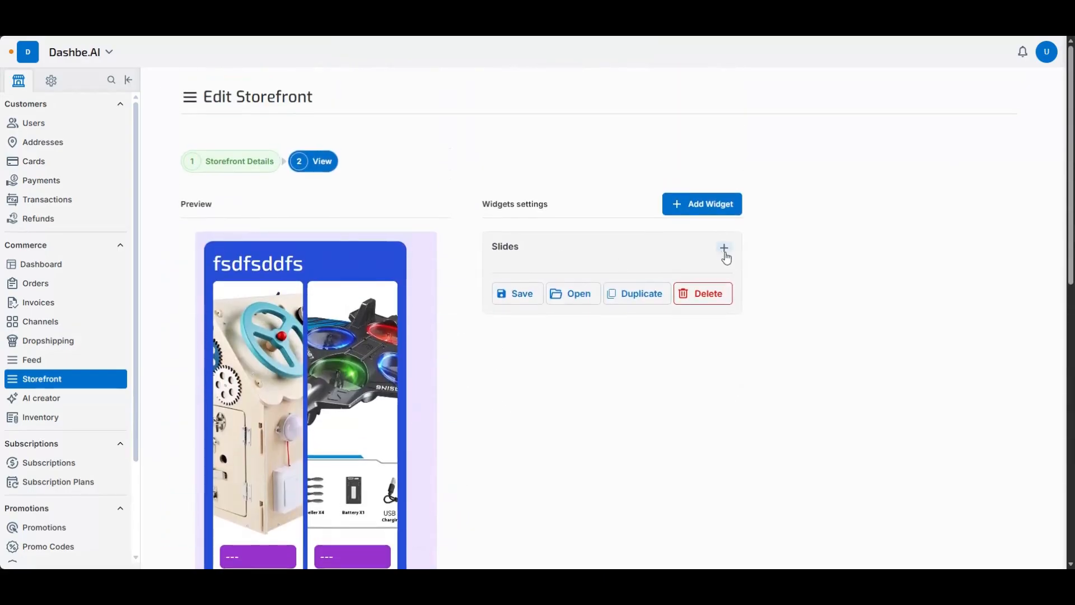
pyautogui.click(724, 248)
pyautogui.click(571, 297)
pyautogui.click(616, 366)
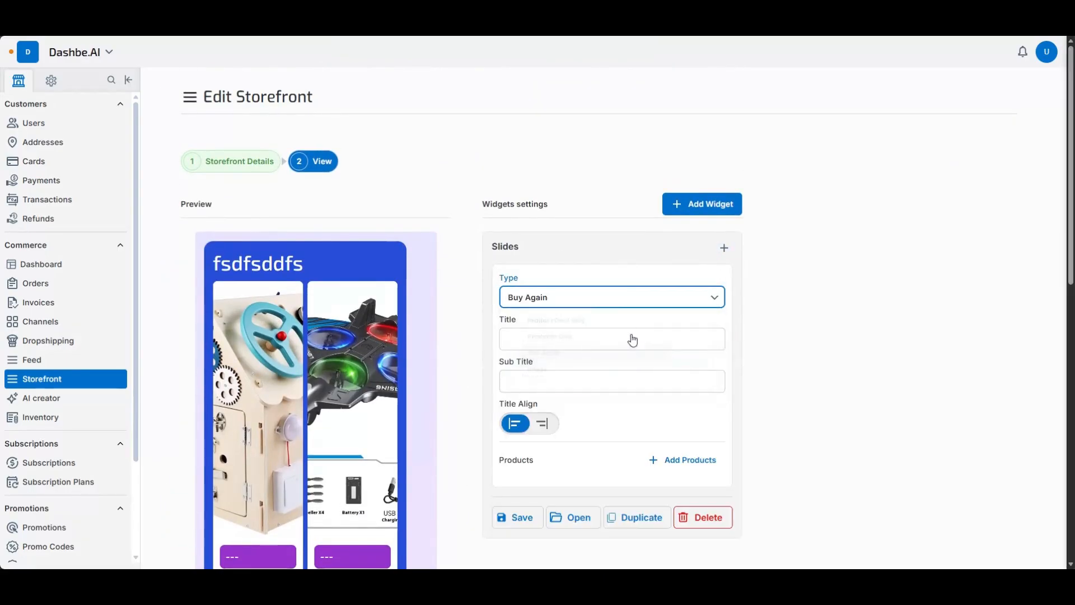
pyautogui.click(619, 300)
pyautogui.click(567, 321)
pyautogui.click(589, 341)
pyautogui.write('dfsdfsd')
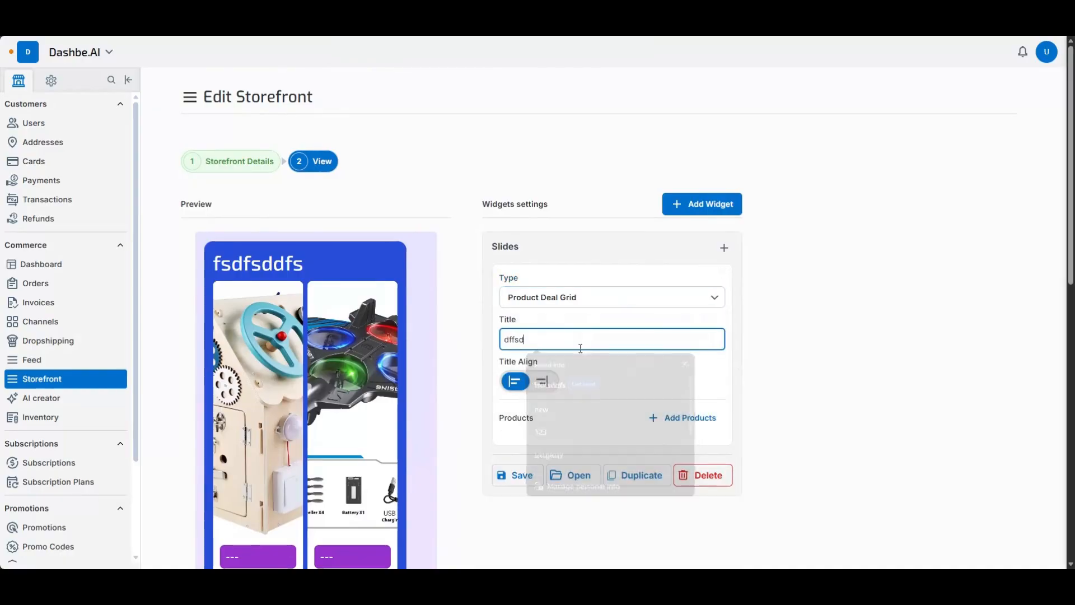
pyautogui.click(653, 418)
pyautogui.click(408, 342)
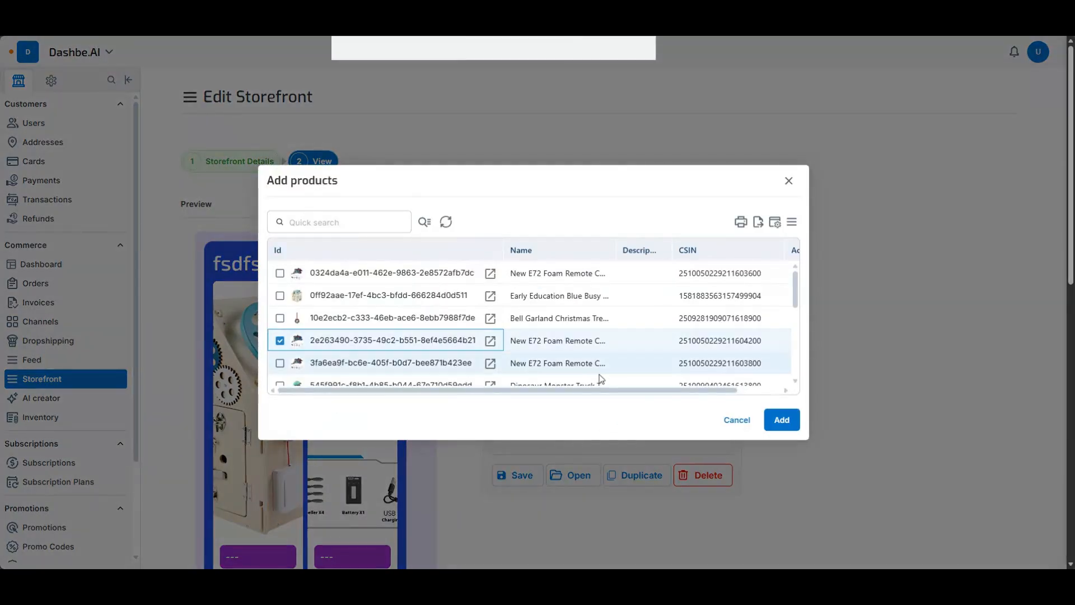
pyautogui.click(781, 419)
pyautogui.scroll(-1, 653, 385)
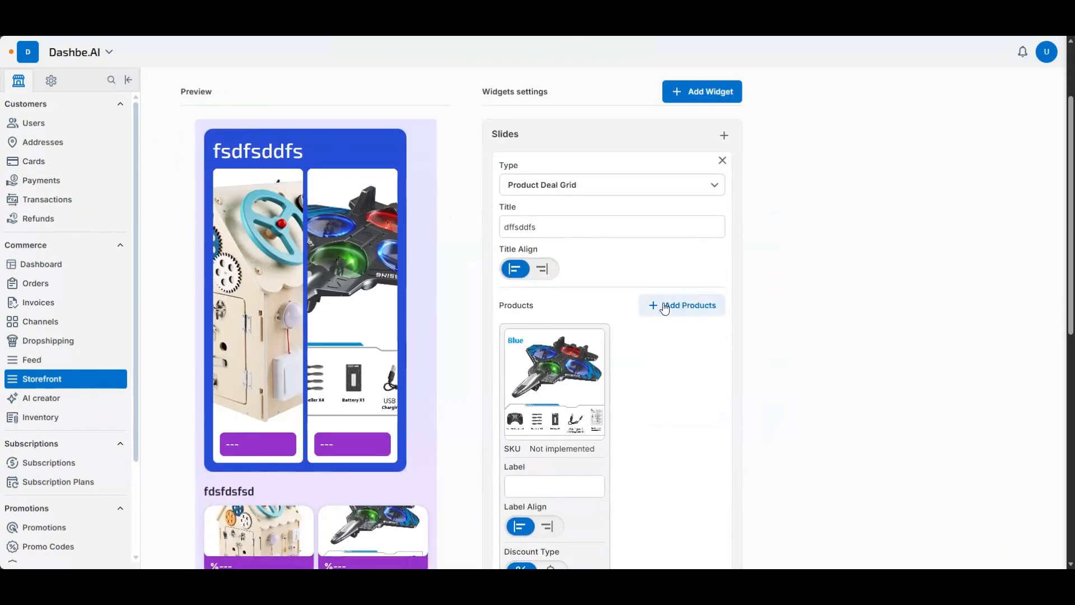
pyautogui.click(682, 304)
pyautogui.click(560, 318)
pyautogui.click(781, 419)
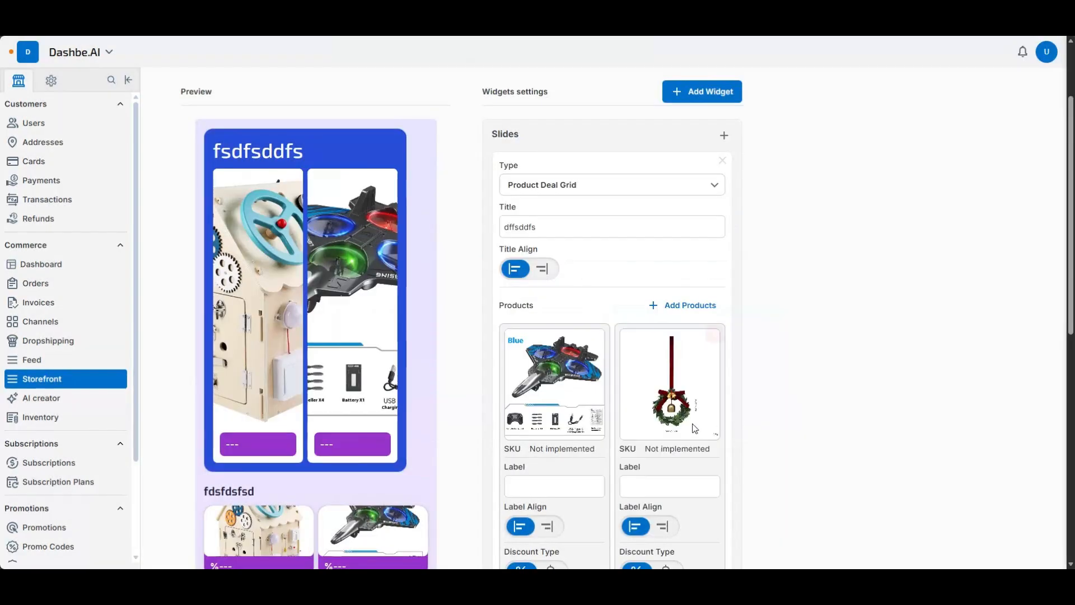
pyautogui.scroll(-8, 437, 405)
pyautogui.scroll(10, 412, 384)
pyautogui.scroll(-10, 347, 293)
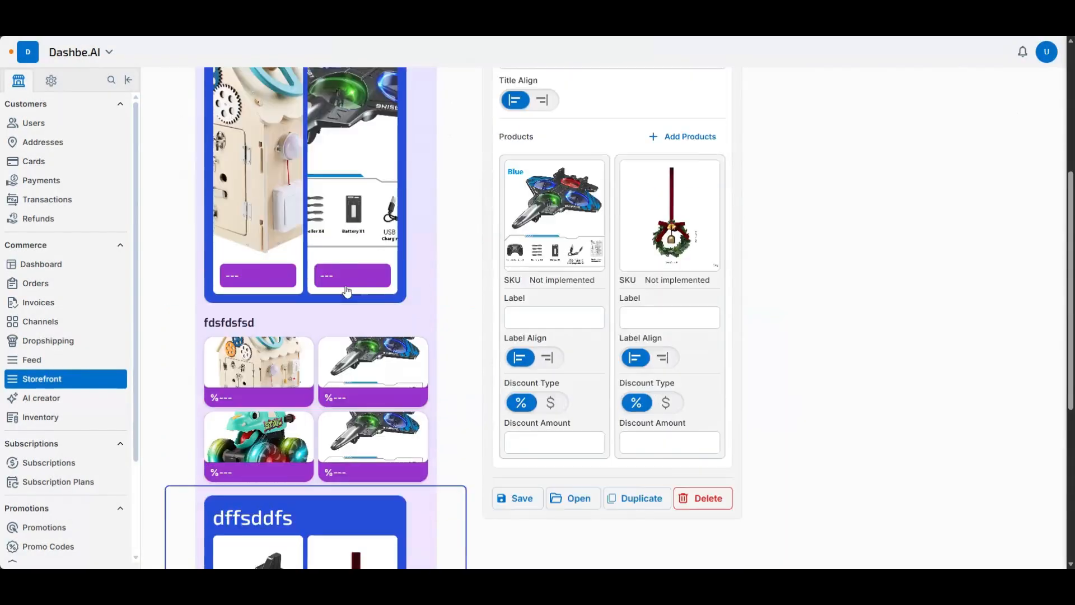
pyautogui.scroll(10, 353, 290)
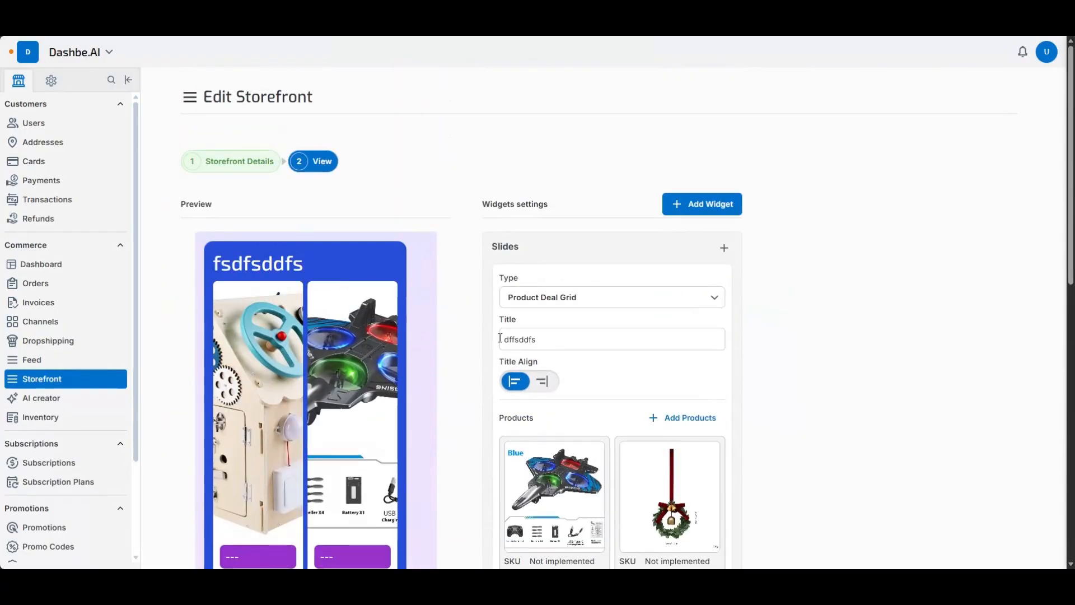
# - Return to the Storefront Builder overview and review the scheduled storefronts in the December 2025 timeline and the storefront list
pyautogui.hotkey('alt', 'Tab')
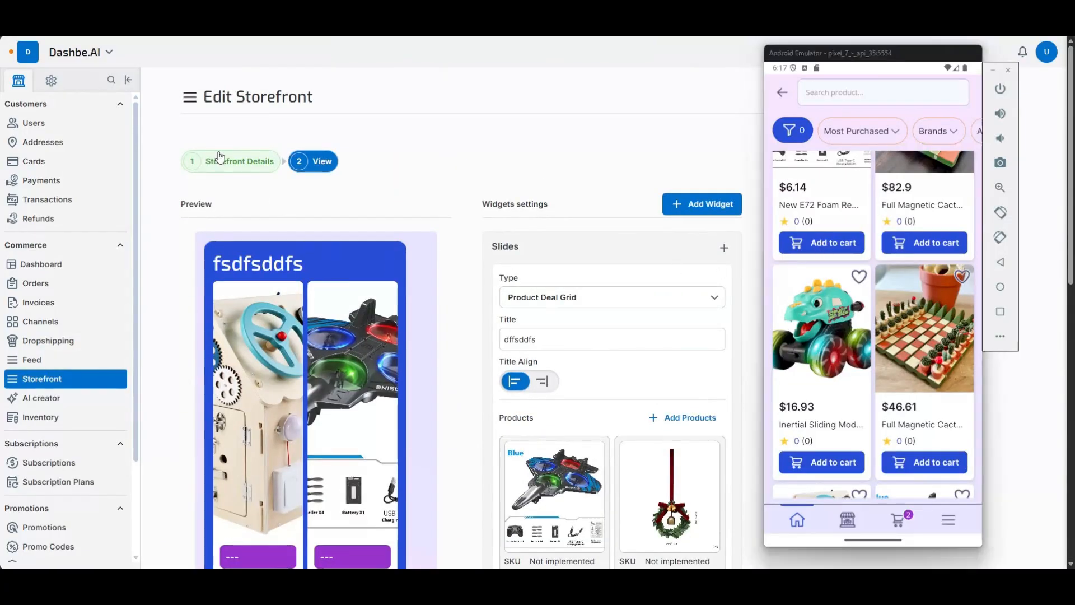
pyautogui.hotkey('alt', 'Tab')
pyautogui.click(85, 381)
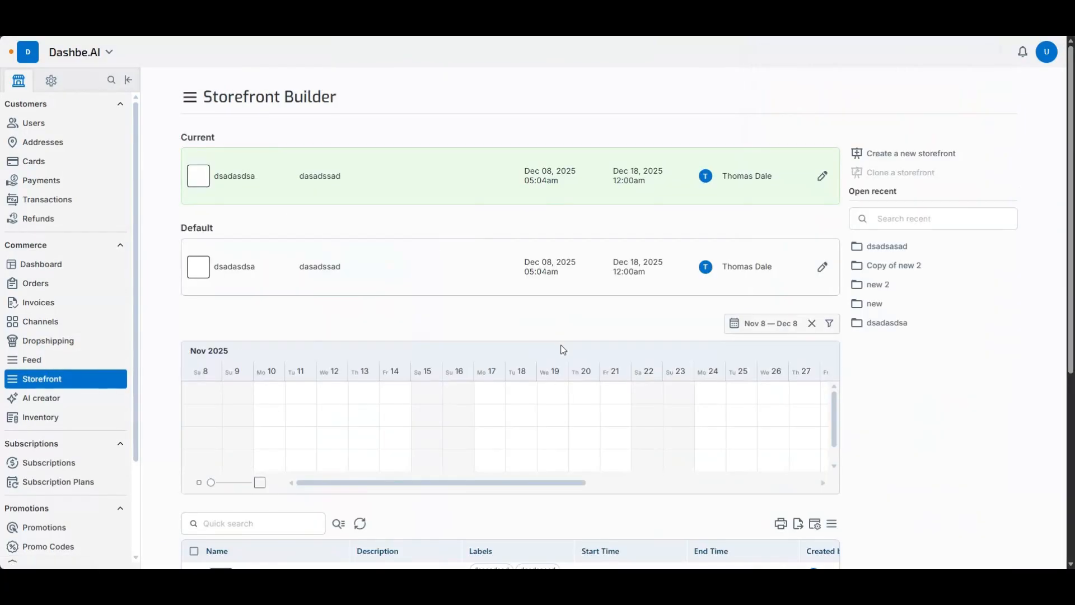
pyautogui.scroll(-1, 561, 347)
pyautogui.moveTo(572, 427); pyautogui.dragTo(867, 471)
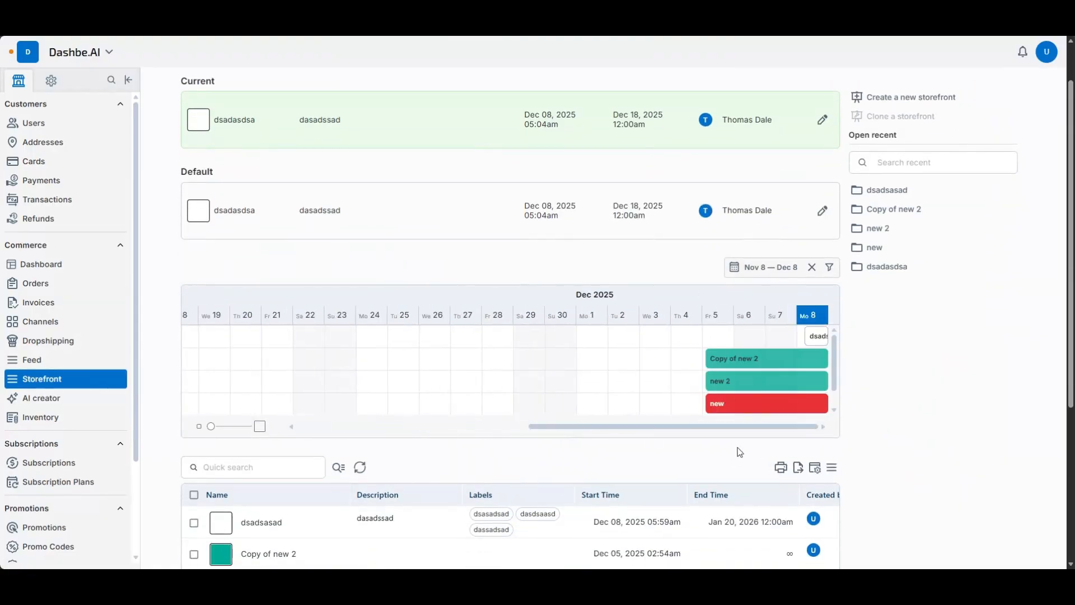
pyautogui.scroll(-3, 312, 472)
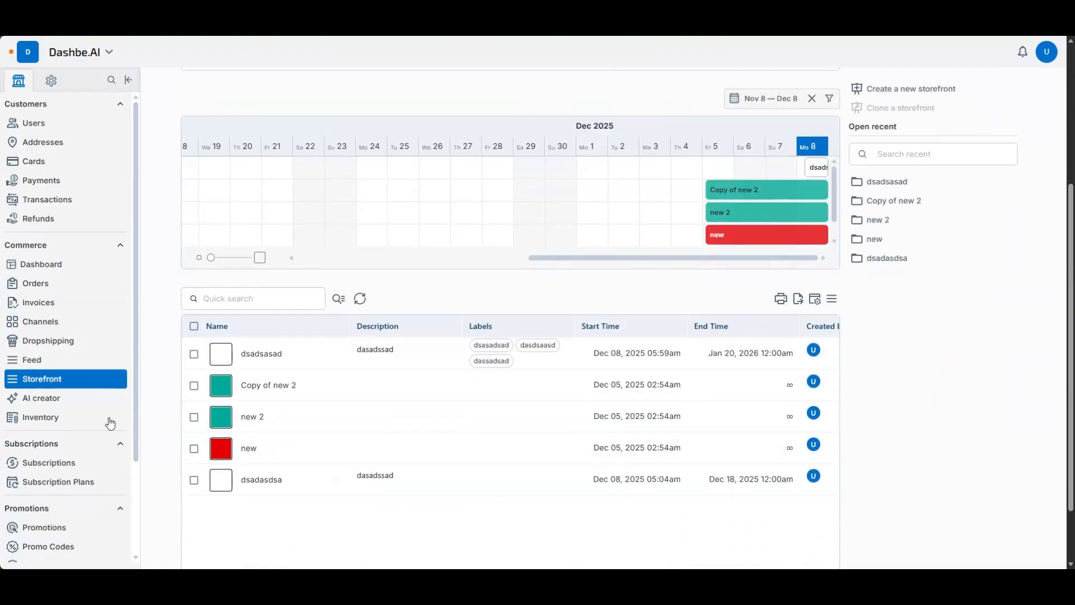
# - Open the AI creator and look through its Model Magic settings, dismissing the error notification
pyautogui.click(65, 400)
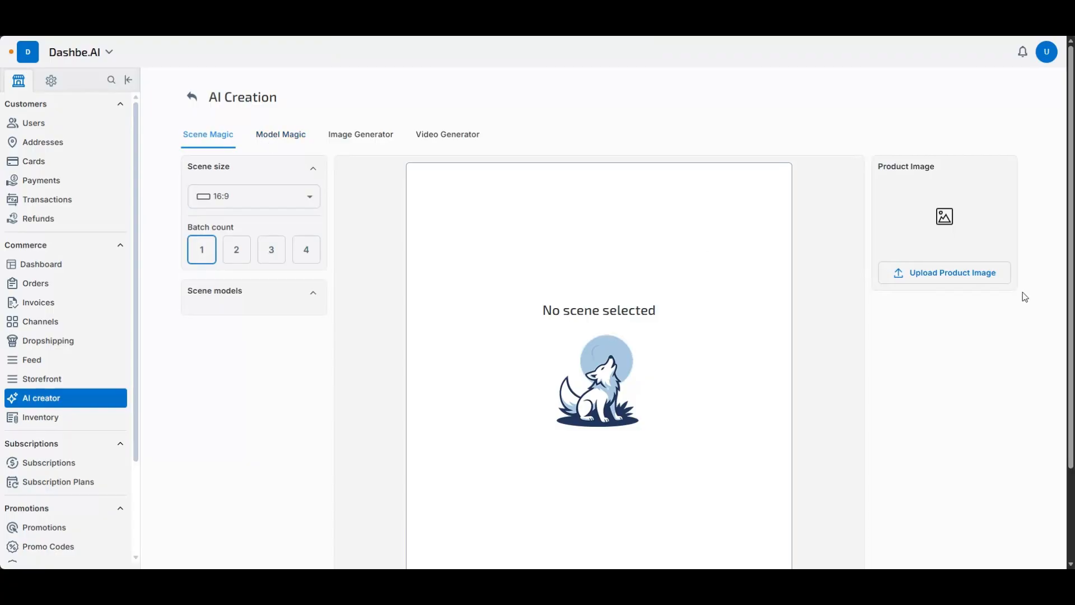
pyautogui.click(288, 136)
pyautogui.scroll(-2, 474, 289)
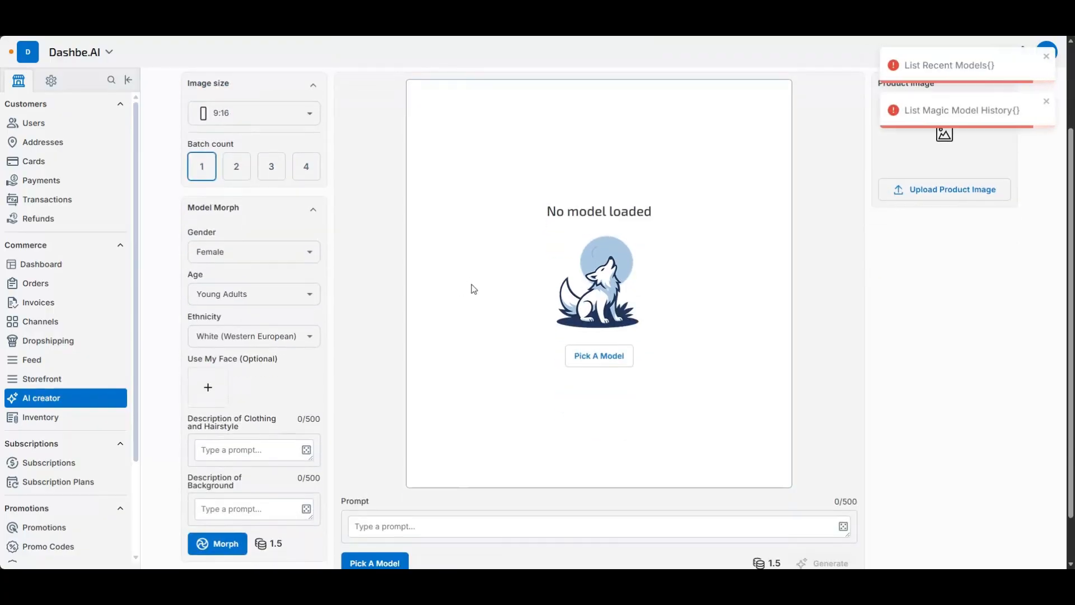
pyautogui.click(1047, 61)
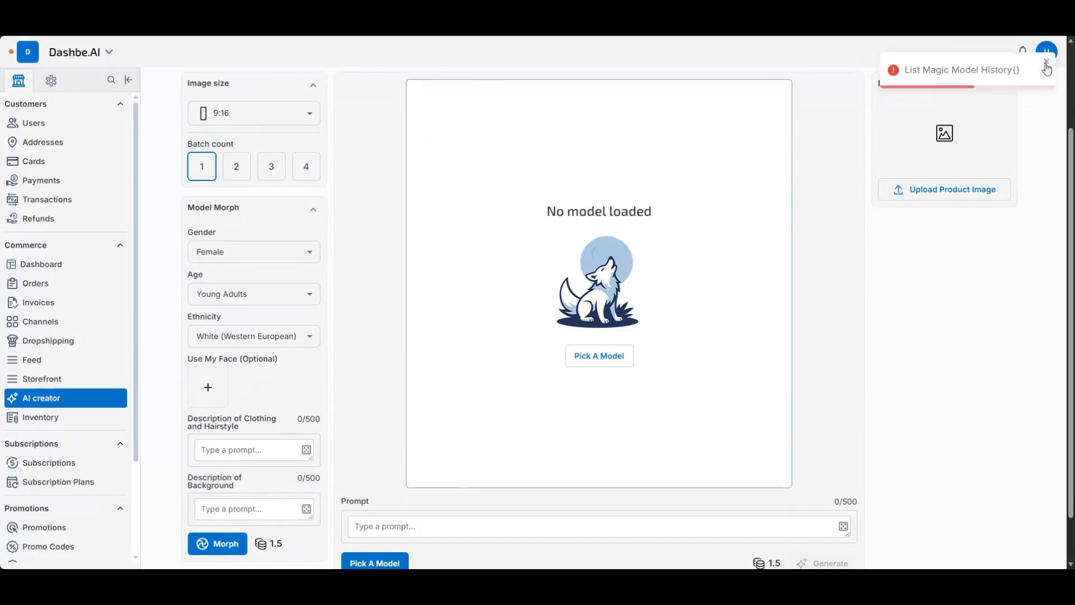
pyautogui.scroll(2, 480, 194)
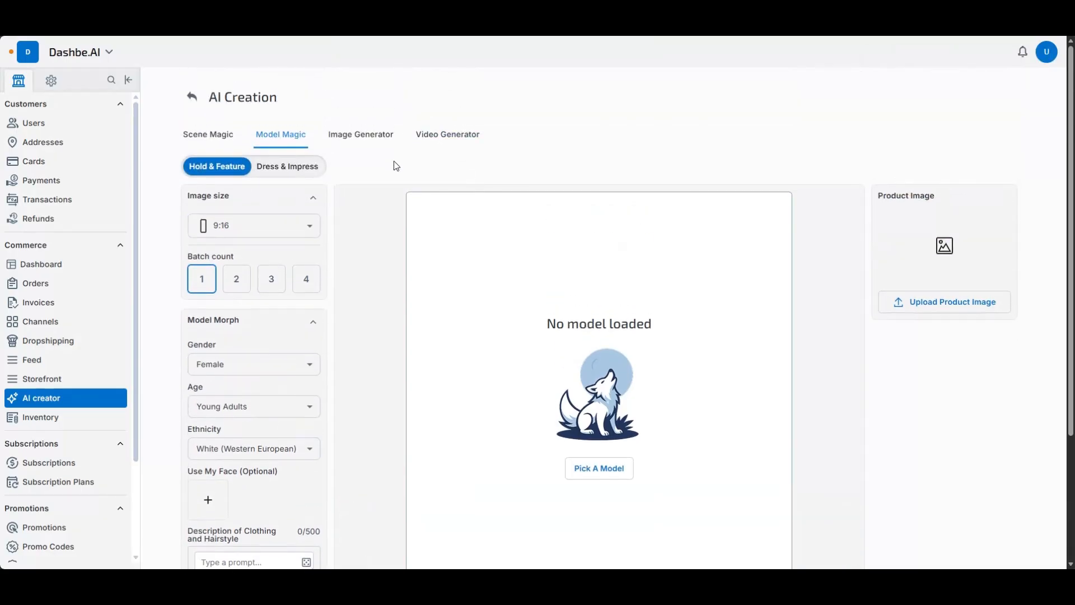
# - View the AI creator's Image Generator and look through the Video Generator's settings
pyautogui.click(367, 144)
pyautogui.click(442, 136)
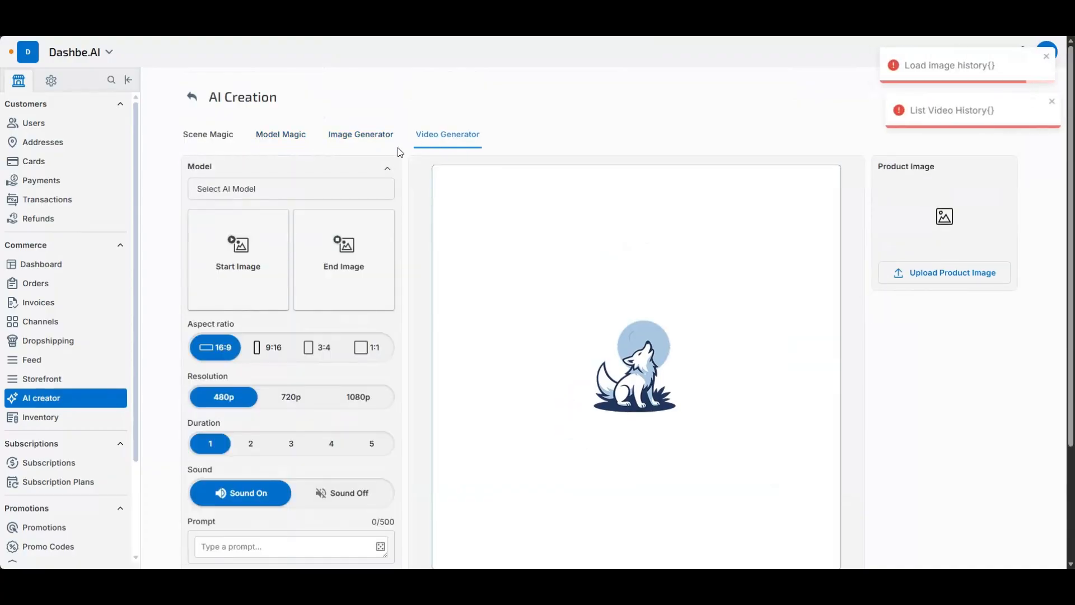
pyautogui.click(366, 139)
pyautogui.click(446, 137)
pyautogui.scroll(-2, 372, 281)
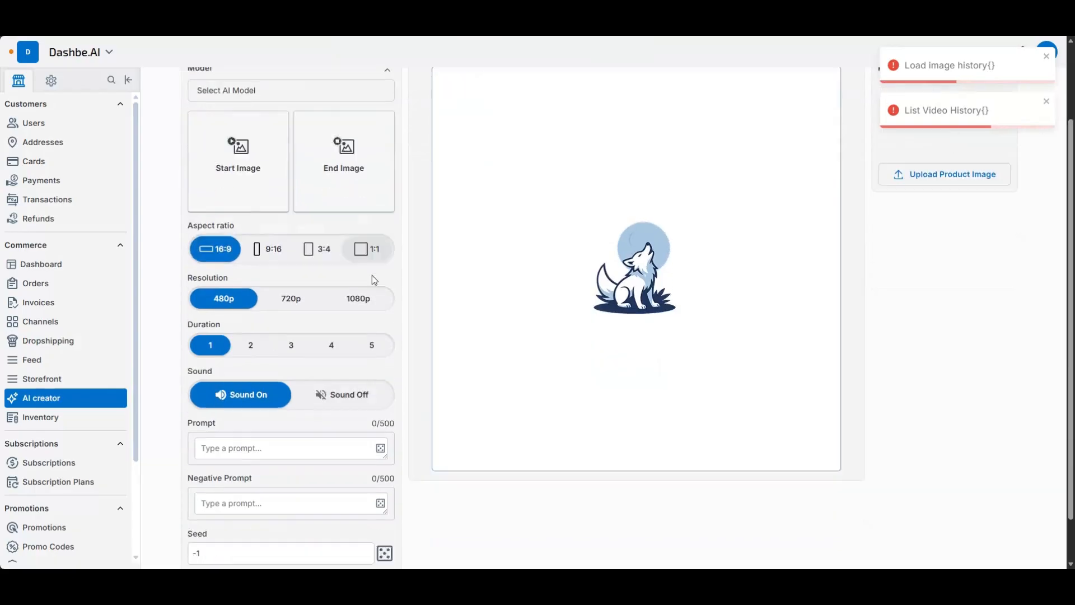
pyautogui.scroll(2, 377, 335)
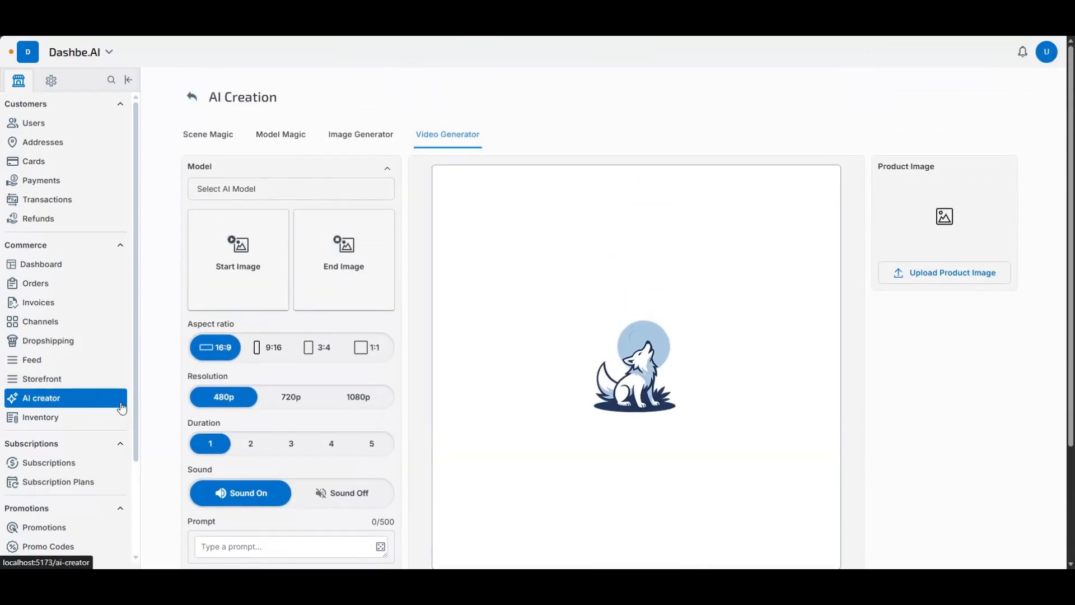
# - Review the product stock in the Inventory Ledger and view the Create transfer form without making a transfer
pyautogui.click(80, 422)
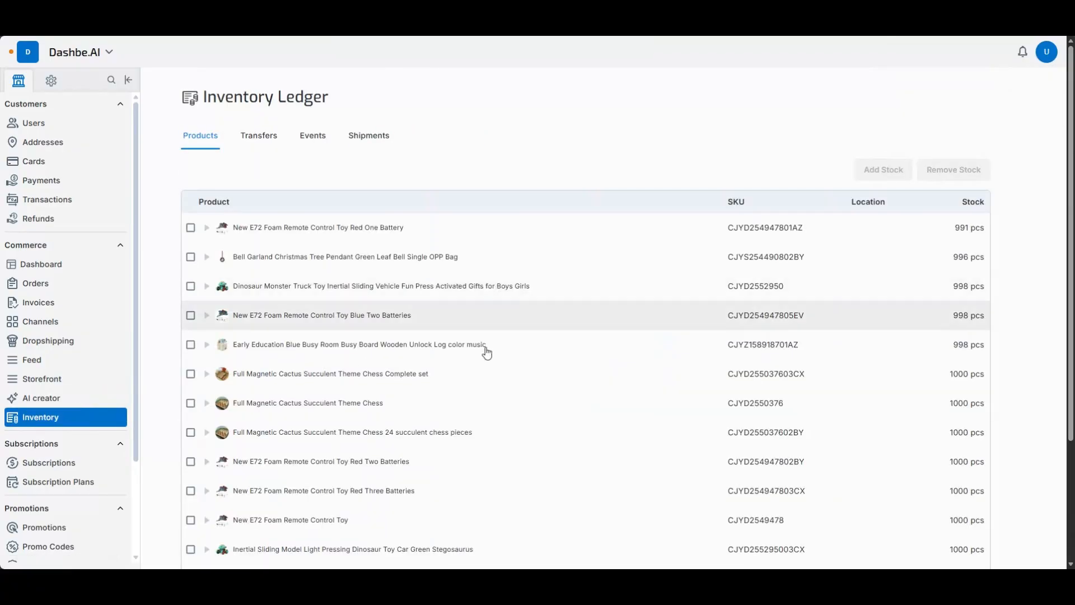
pyautogui.scroll(-2, 479, 384)
pyautogui.scroll(2, 705, 193)
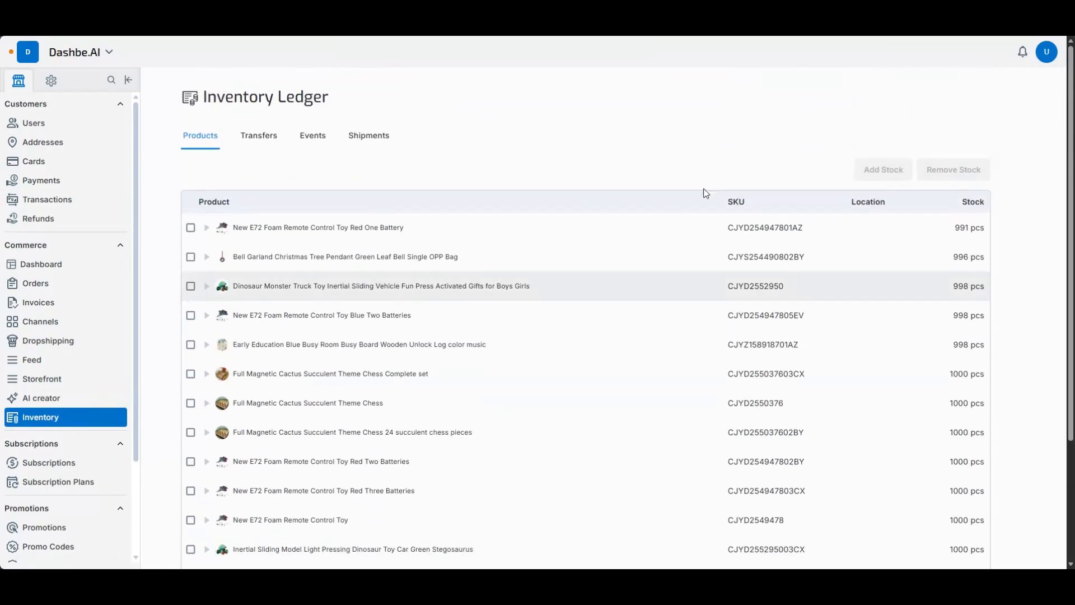
pyautogui.click(271, 147)
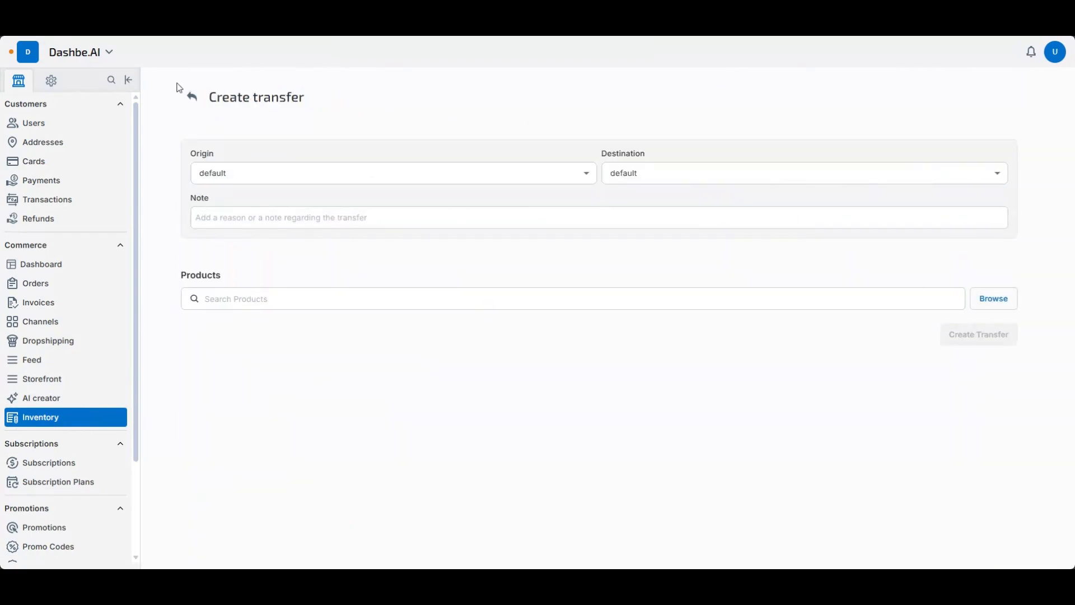
pyautogui.click(192, 97)
# - View the details of the shipped order in the Inventory Ledger's shipments and return to the ledger
pyautogui.click(376, 136)
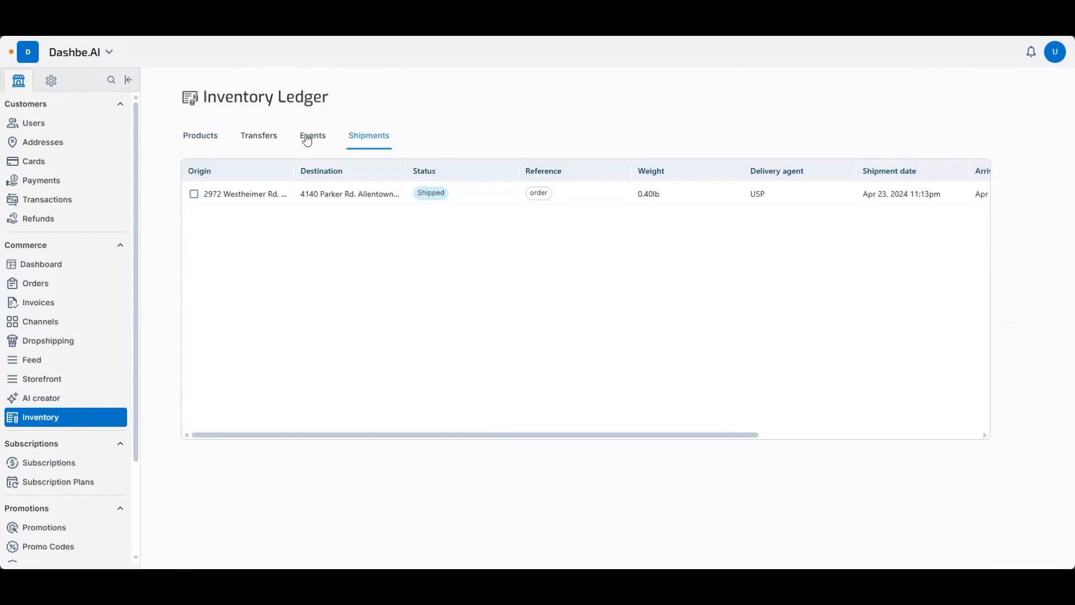
pyautogui.click(374, 198)
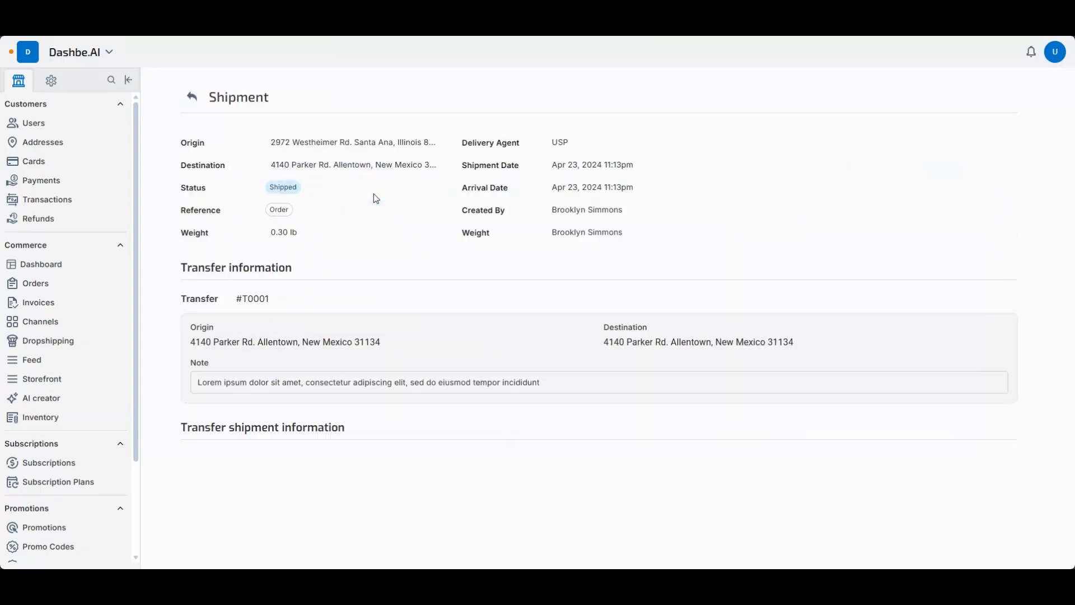
pyautogui.click(191, 101)
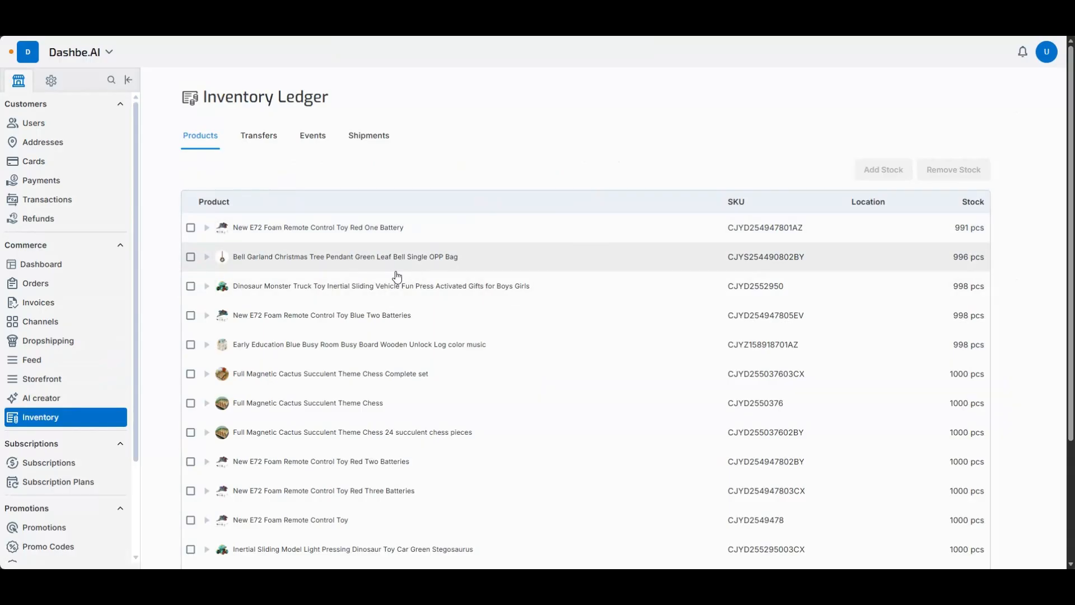
# - Open the New E72 Foam Remote Control Toy Blue Two Batteries product from the catalogue's featured products
pyautogui.scroll(-3, 52, 434)
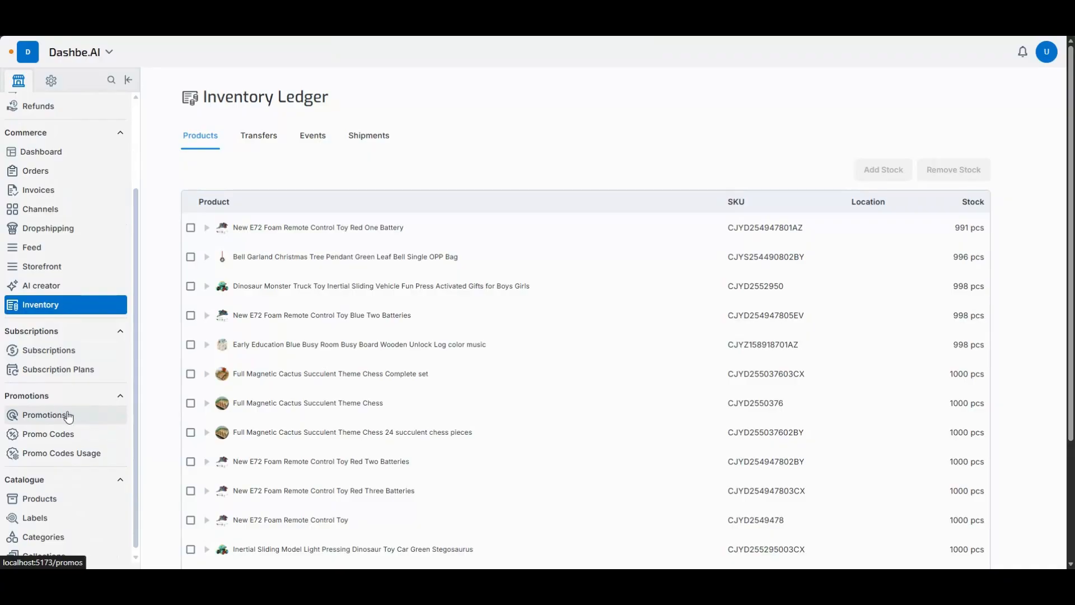
pyautogui.click(56, 497)
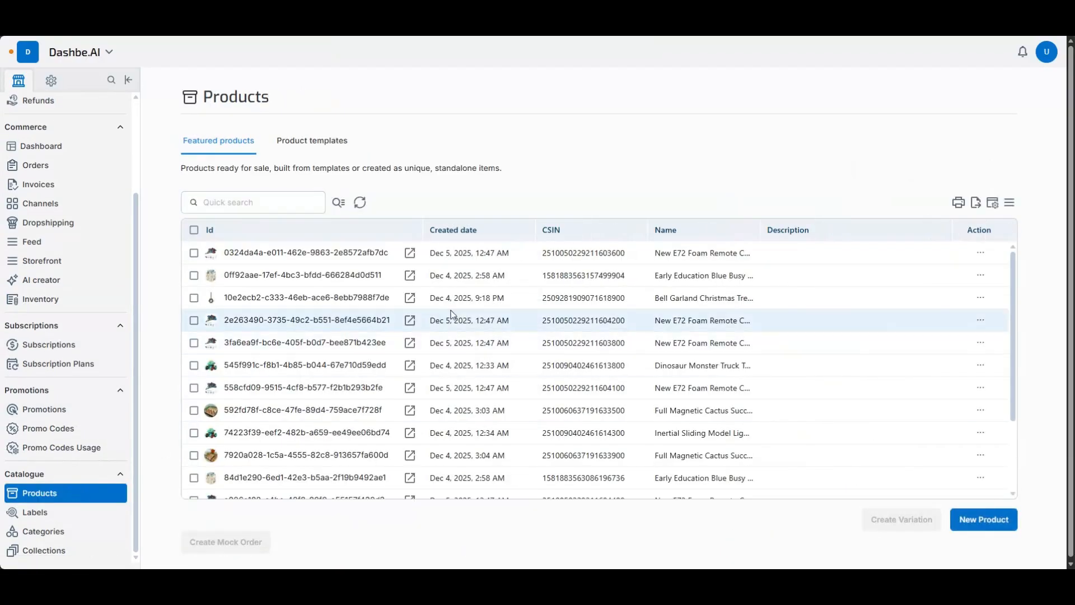
pyautogui.click(443, 329)
# - Examine the product's details, including synchronization status, type, categories, shipping, description, media and labels
pyautogui.scroll(-4, 392, 353)
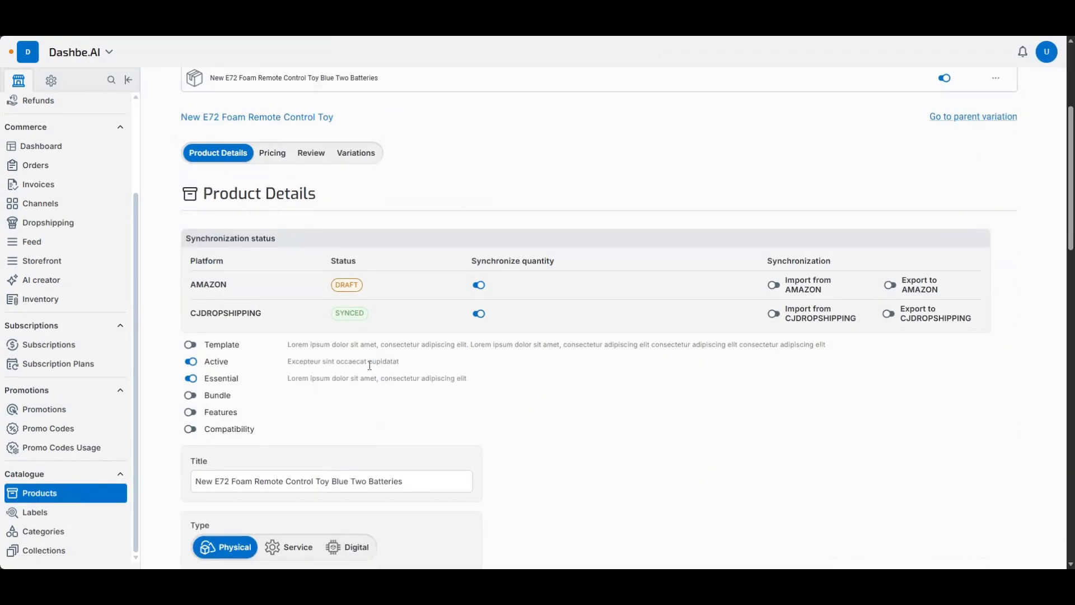
pyautogui.scroll(-7, 370, 365)
pyautogui.scroll(10, 391, 363)
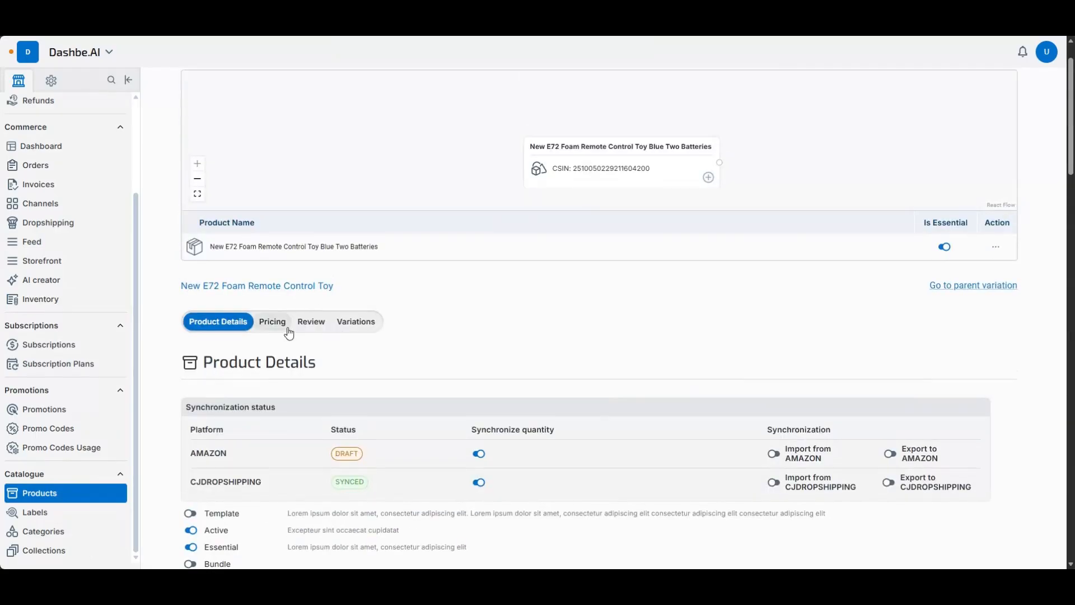
pyautogui.scroll(-5, 473, 401)
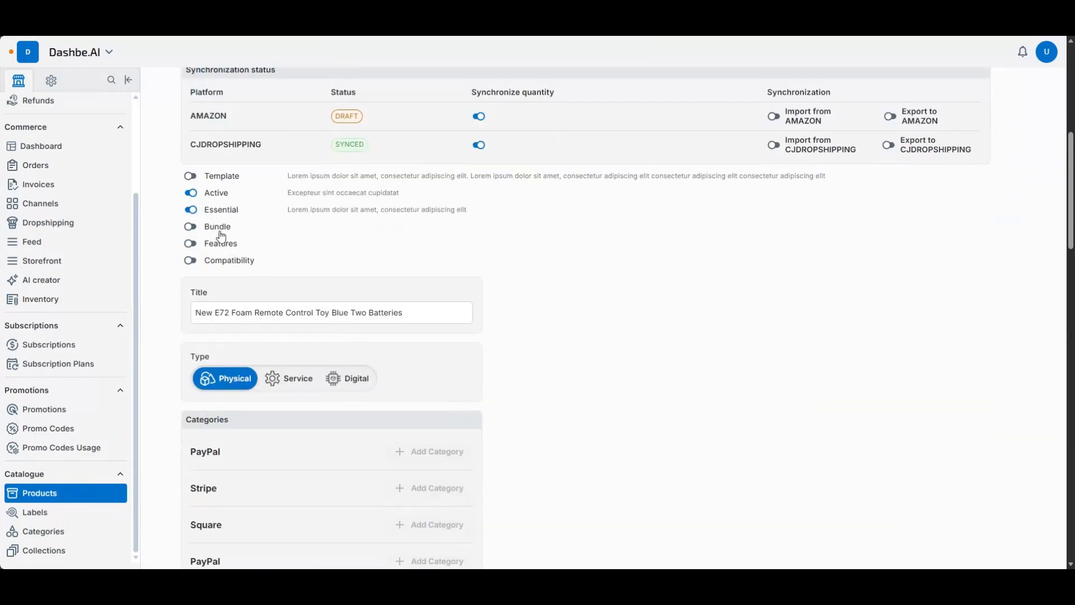
pyautogui.scroll(6, 220, 246)
pyautogui.scroll(-3, 271, 344)
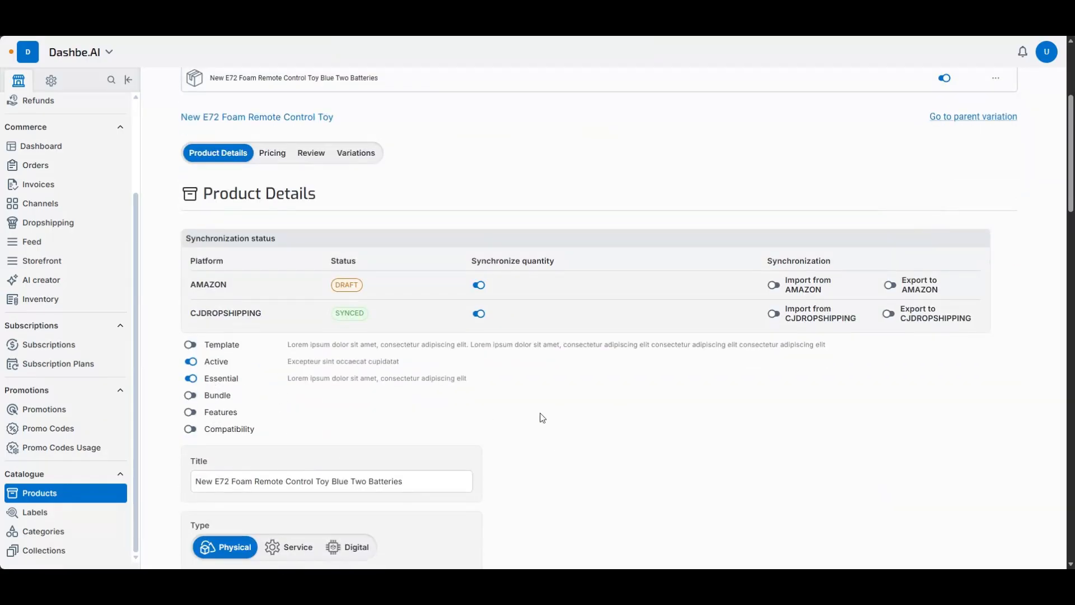
pyautogui.scroll(-20, 543, 417)
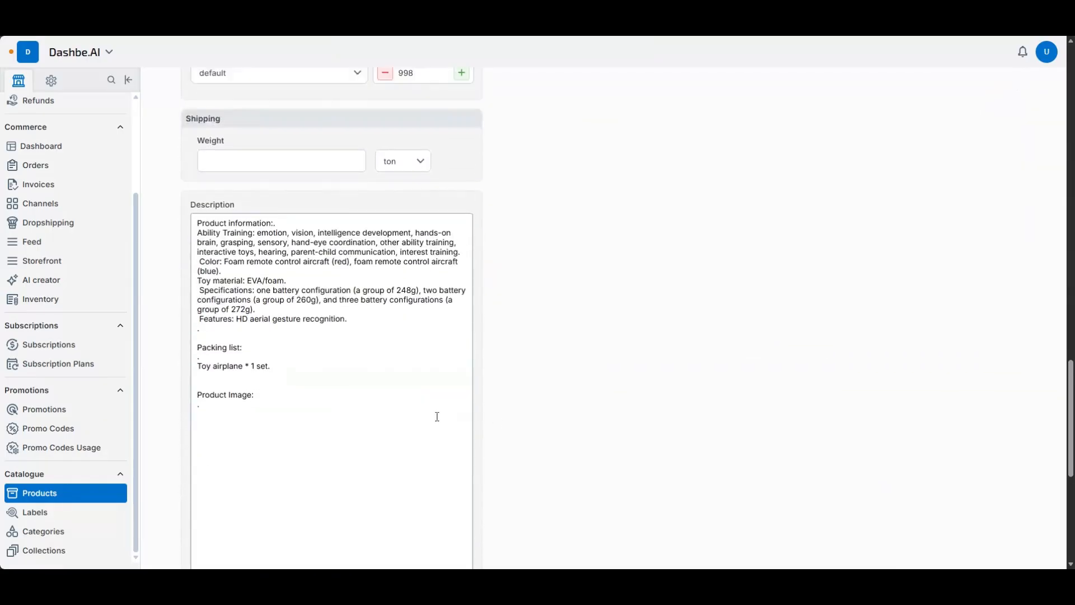
pyautogui.scroll(-10, 437, 416)
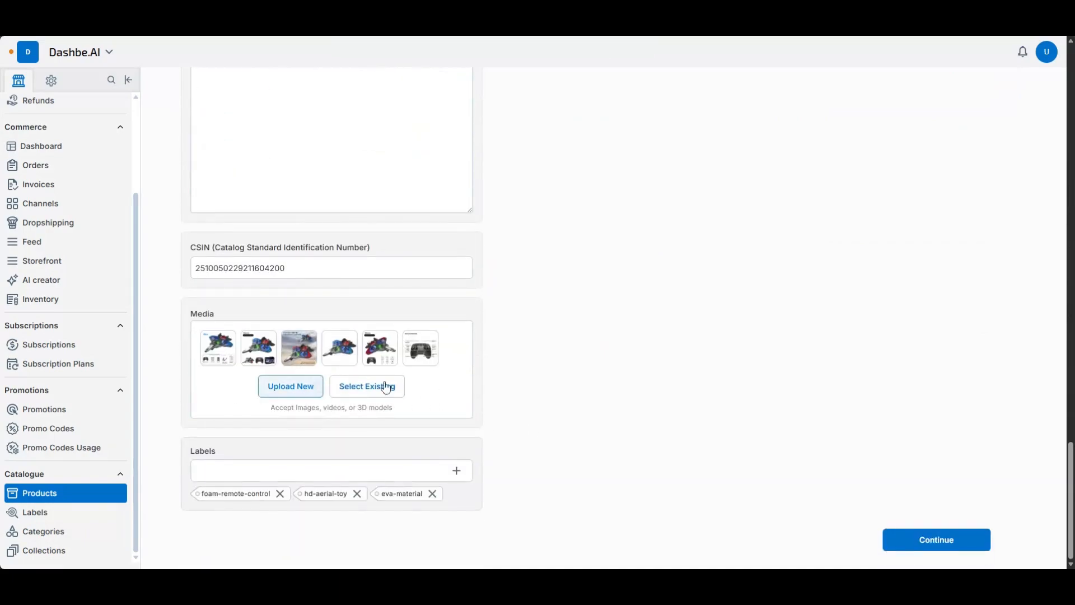
pyautogui.scroll(20, 521, 414)
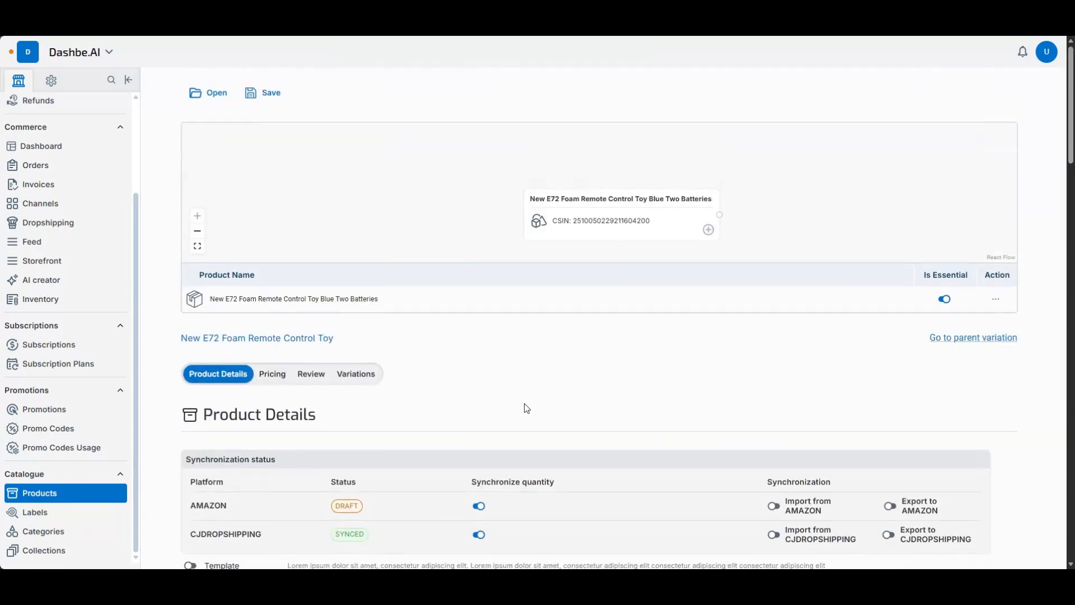
pyautogui.scroll(-2, 78, 488)
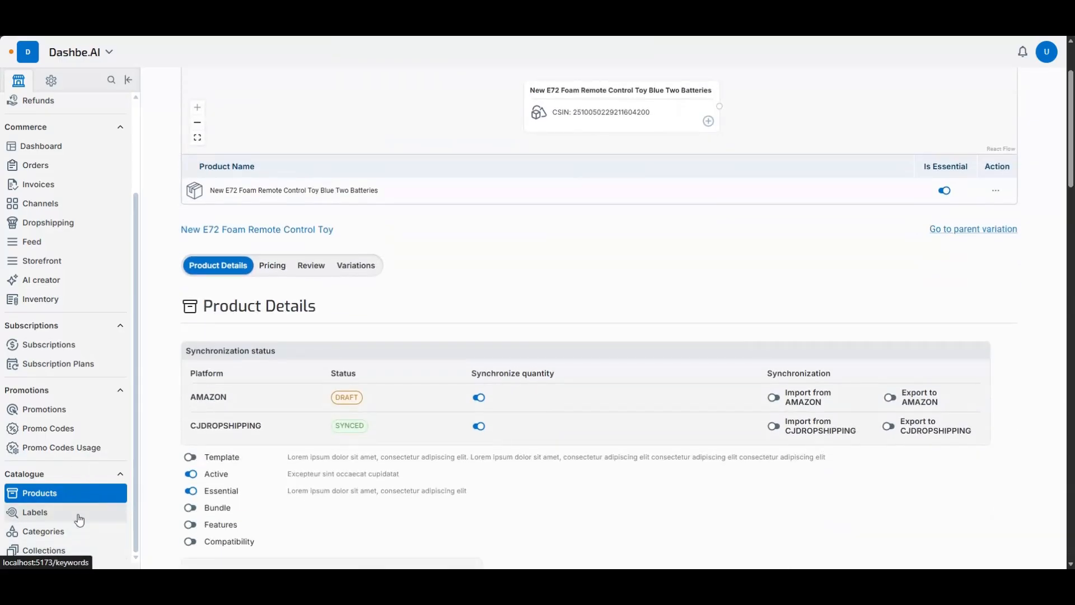
# - Start a new manual collection in the catalogue and title it "dfggfgdd"
pyautogui.click(79, 556)
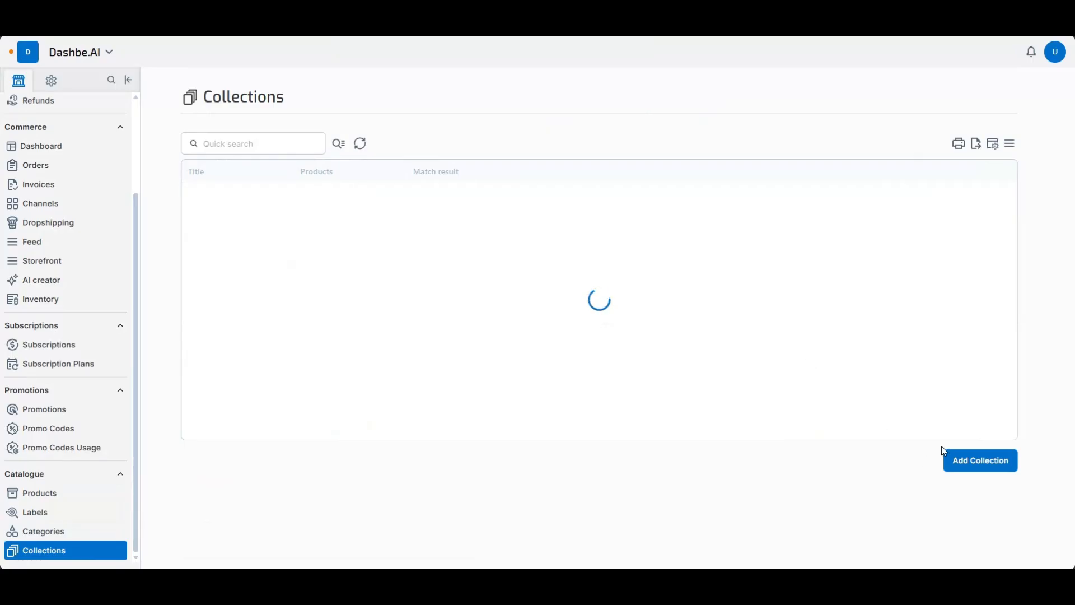
pyautogui.click(968, 461)
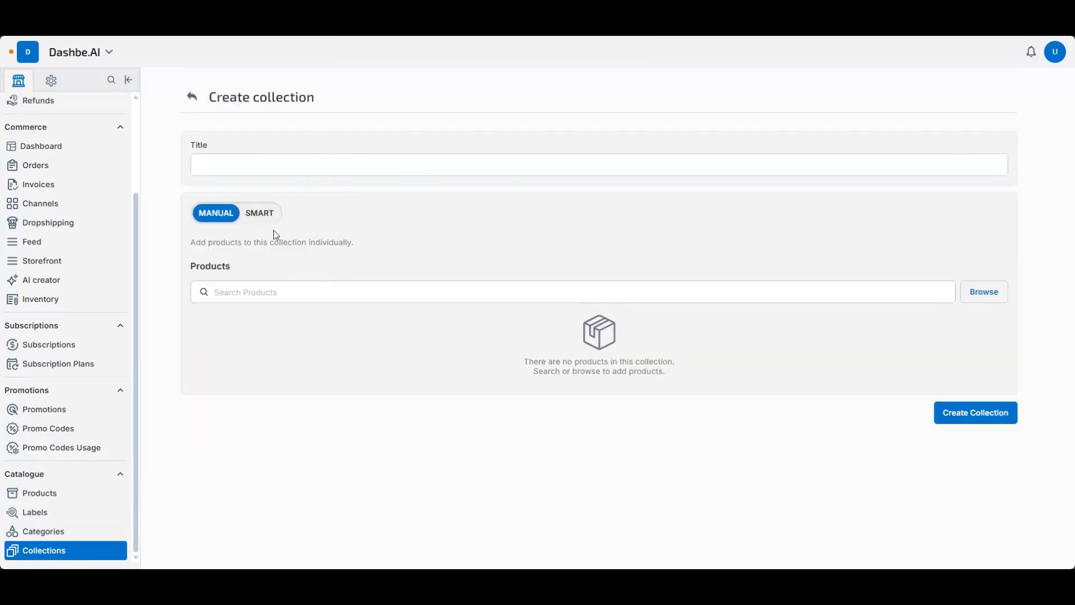
pyautogui.click(250, 171)
pyautogui.write('dfggfgdd')
# - Add the E72 Foam Remote Control Toy Red Two Batteries and Blue Two Batteries products and the Bell Garland Christmas Tree Pendant to the collection
pyautogui.click(983, 292)
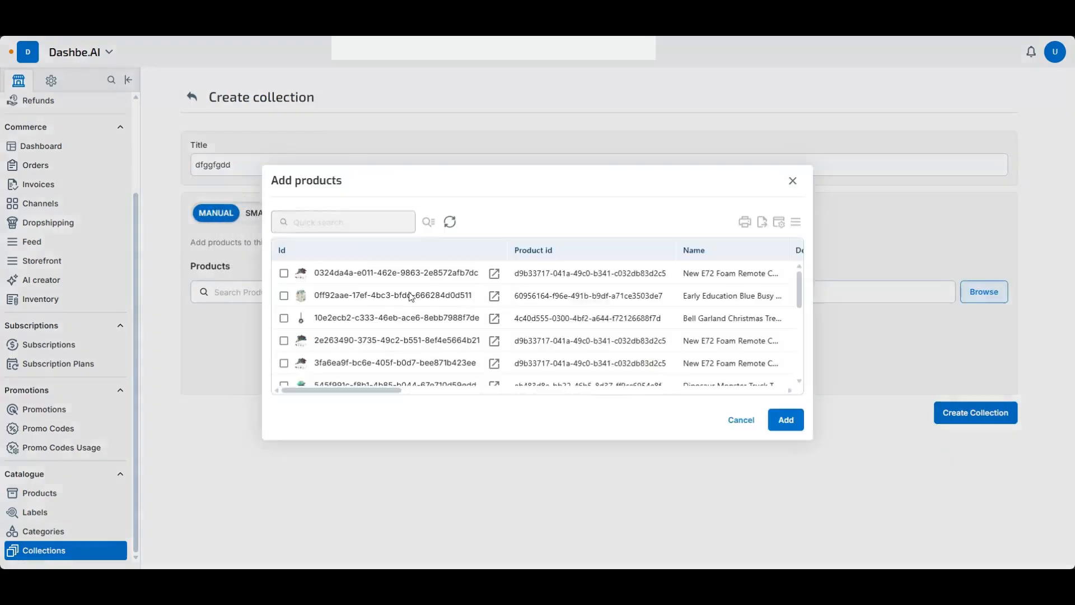
pyautogui.click(319, 365)
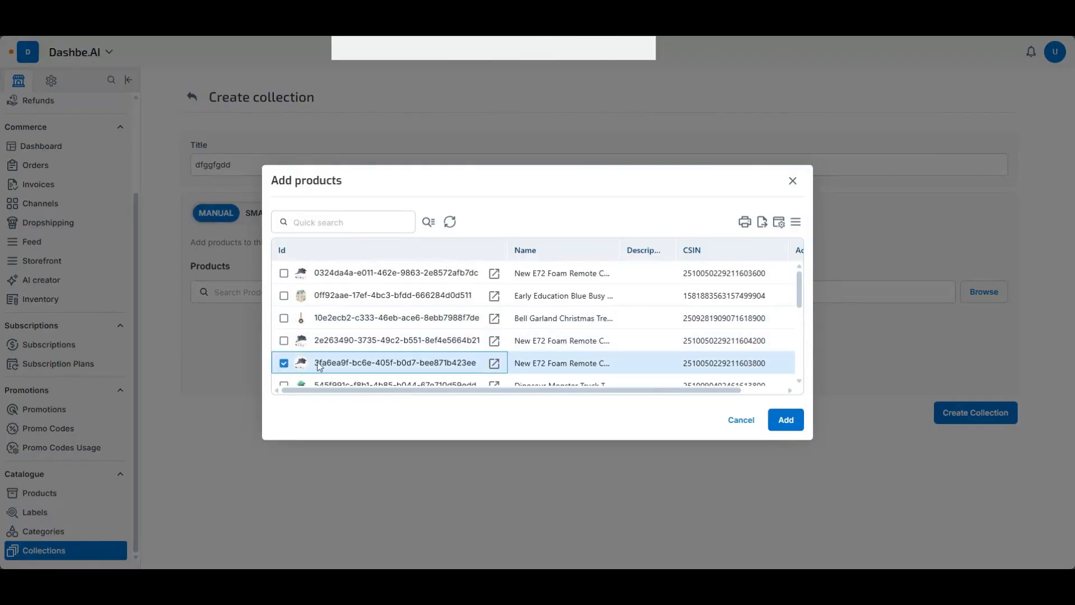
pyautogui.click(786, 419)
pyautogui.click(975, 303)
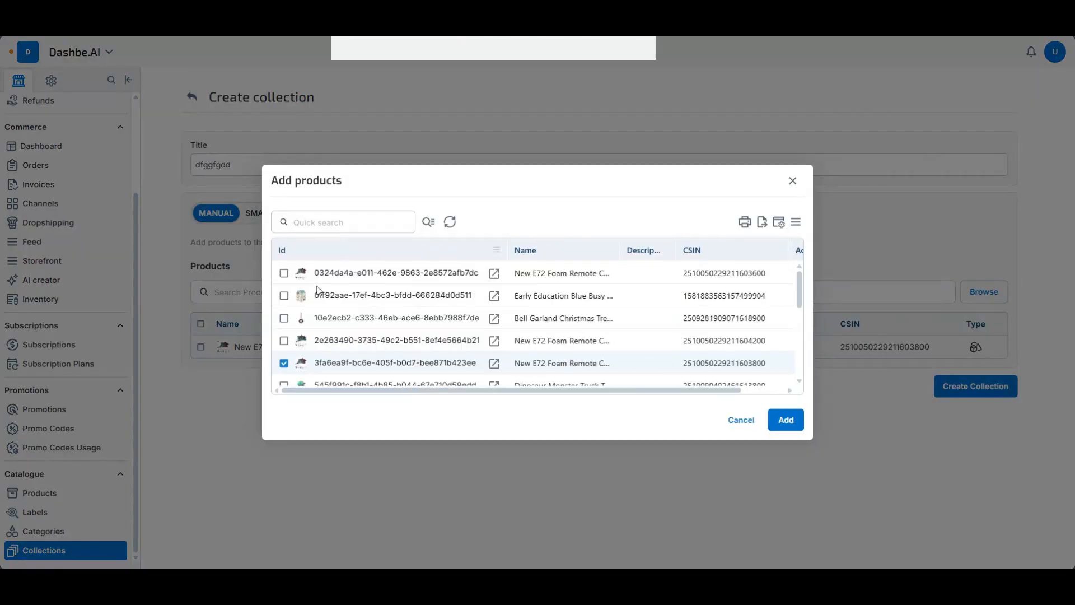
pyautogui.click(284, 318)
pyautogui.click(284, 341)
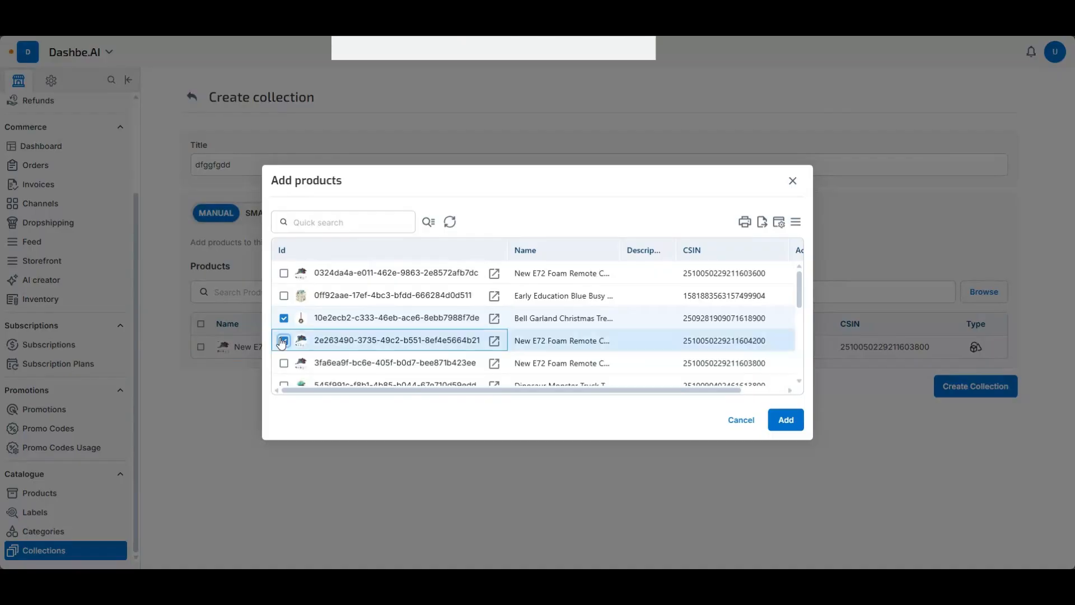
pyautogui.click(284, 363)
pyautogui.click(785, 420)
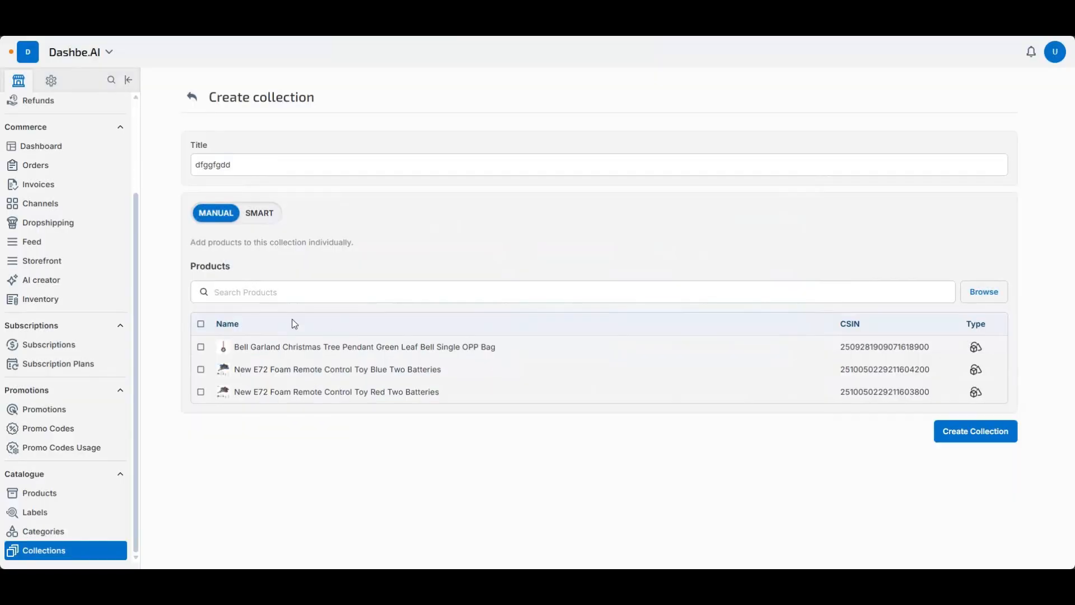
# - Look through the smart collection options and the Your Store and Dashbe category sources, and leave collection creation without saving
pyautogui.moveTo(231, 164); pyautogui.dragTo(144, 166)
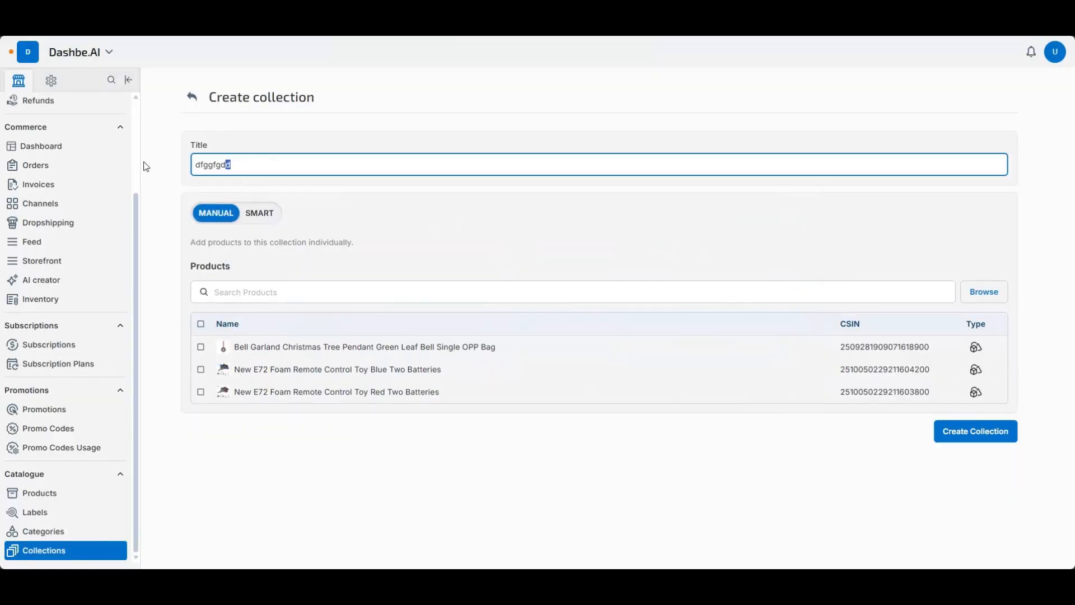
pyautogui.click(974, 432)
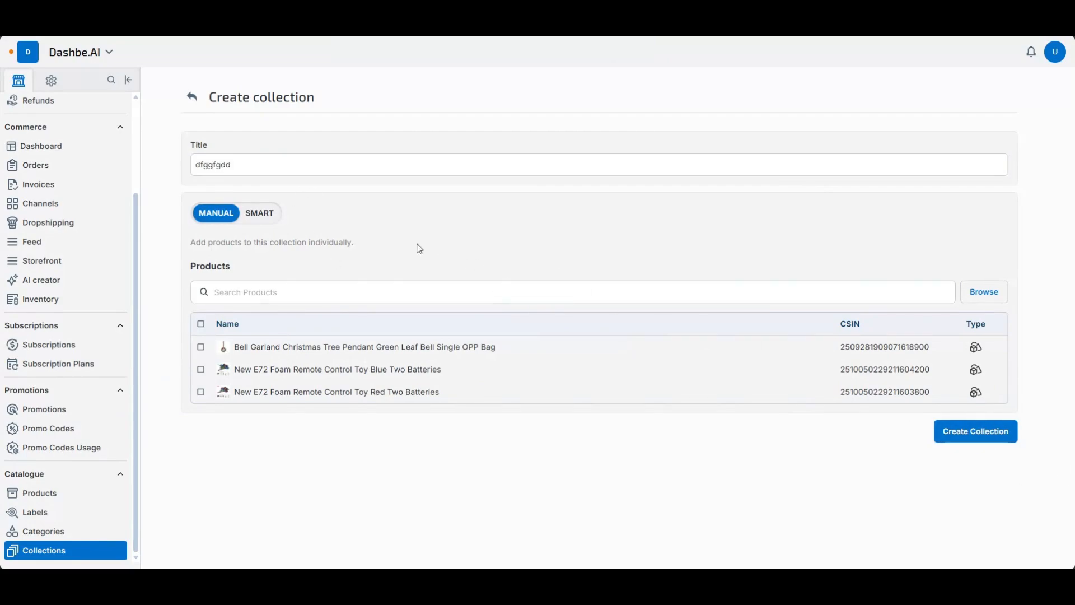
pyautogui.click(255, 215)
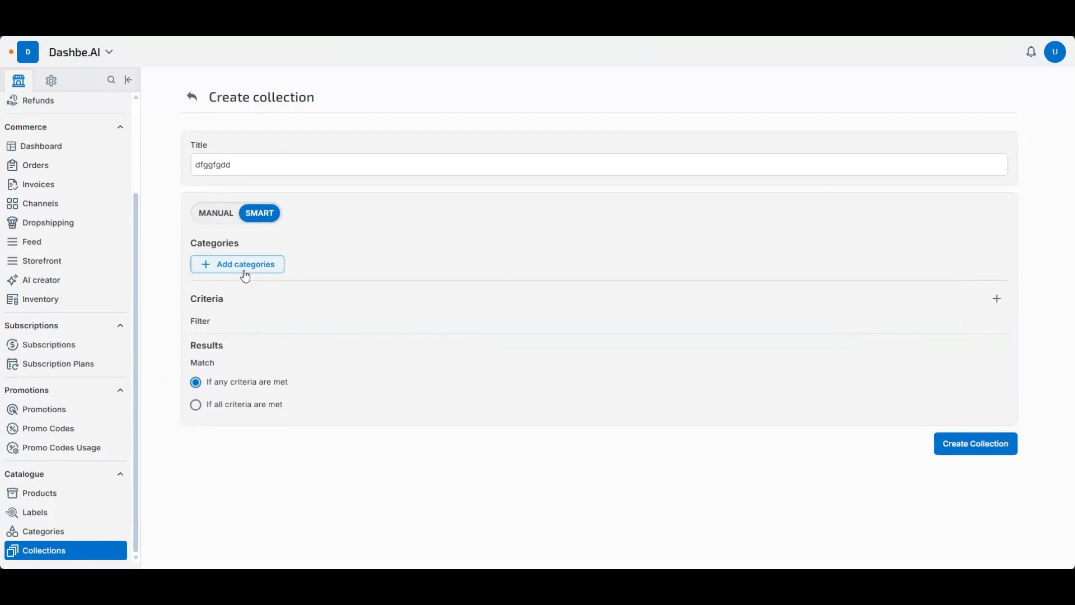
pyautogui.click(279, 268)
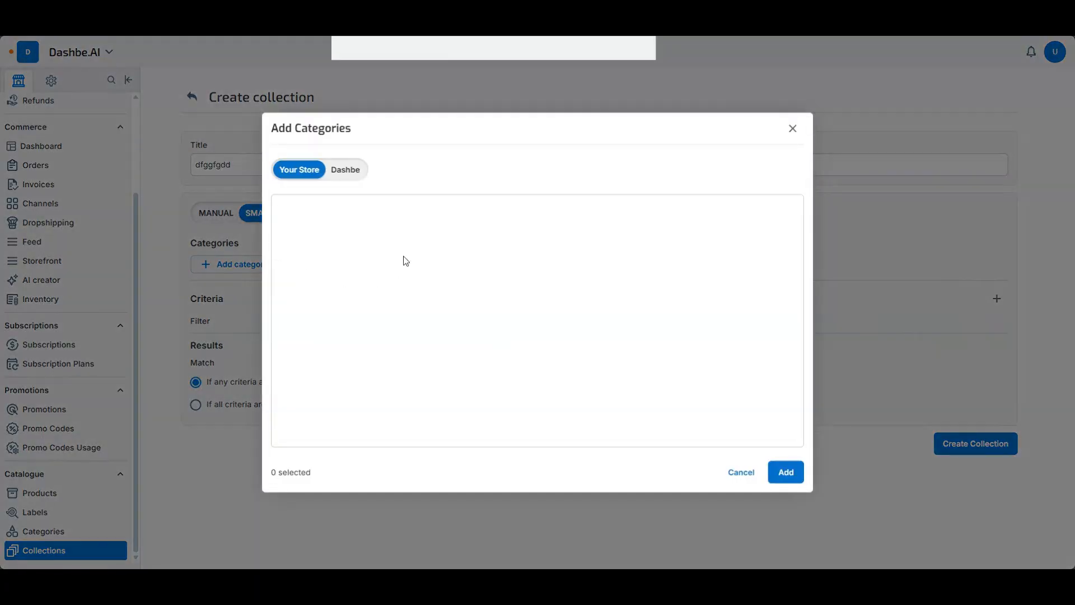
pyautogui.click(352, 173)
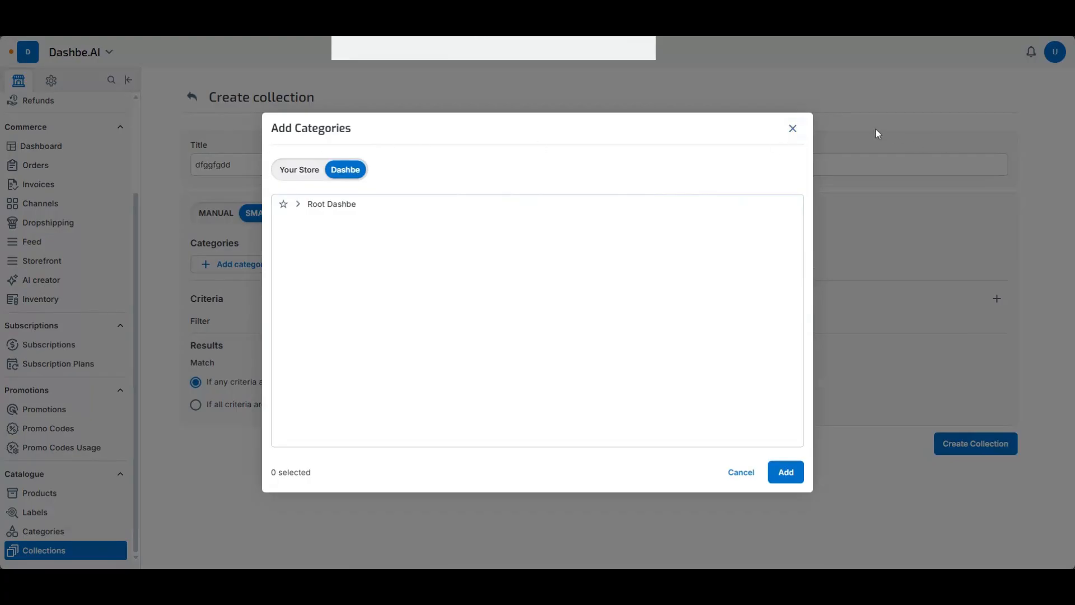
pyautogui.click(733, 475)
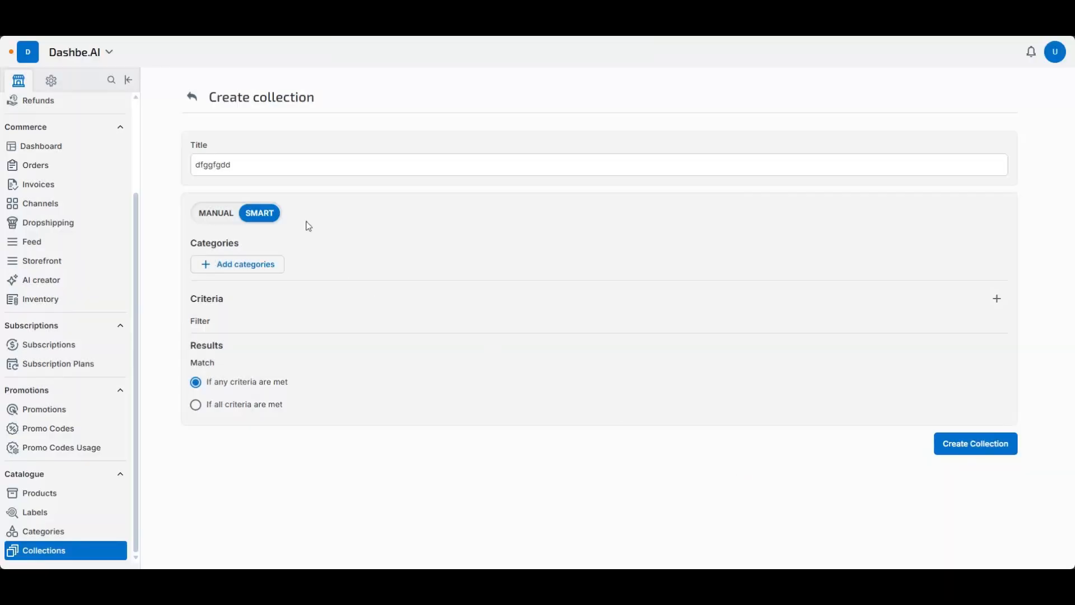
pyautogui.click(192, 97)
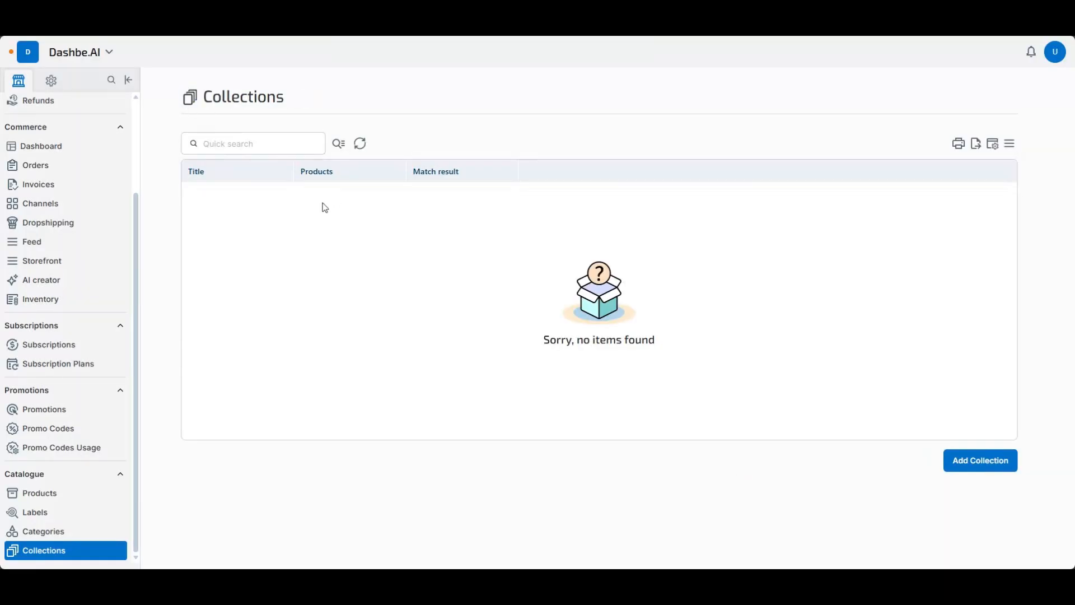
# - Examine the Territories settings, including the countries under Asia, and view the shipping profiles in Shipping and Delivery
pyautogui.scroll(3, 60, 295)
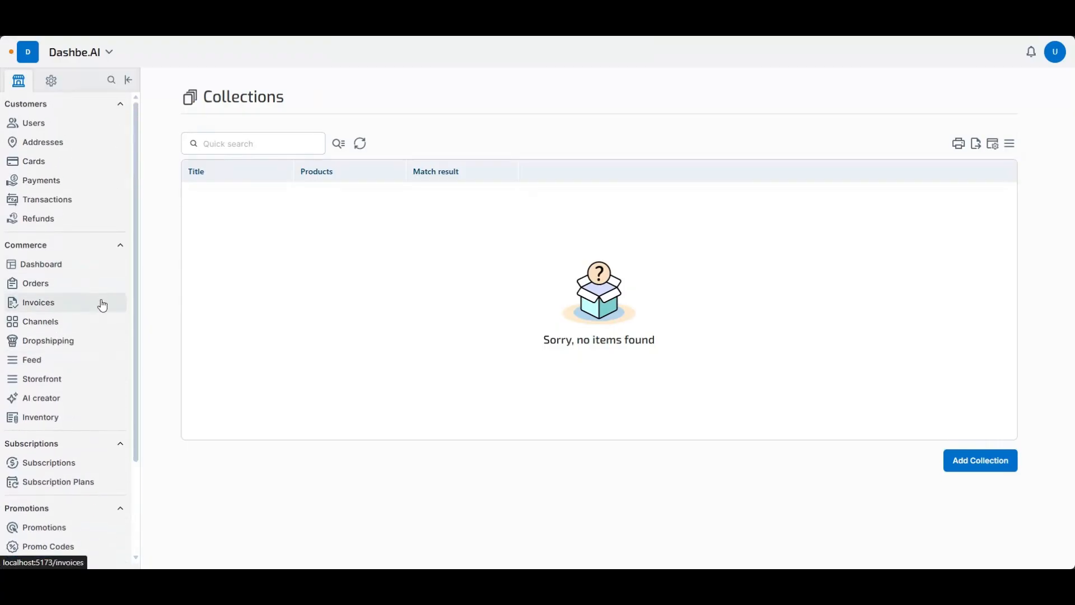
pyautogui.click(52, 81)
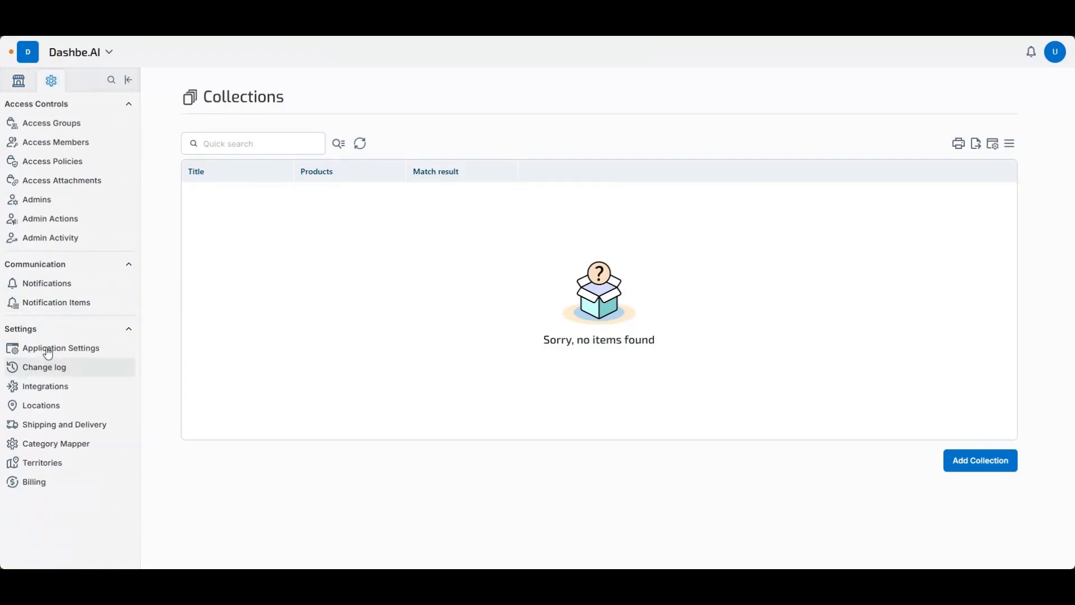
pyautogui.click(63, 463)
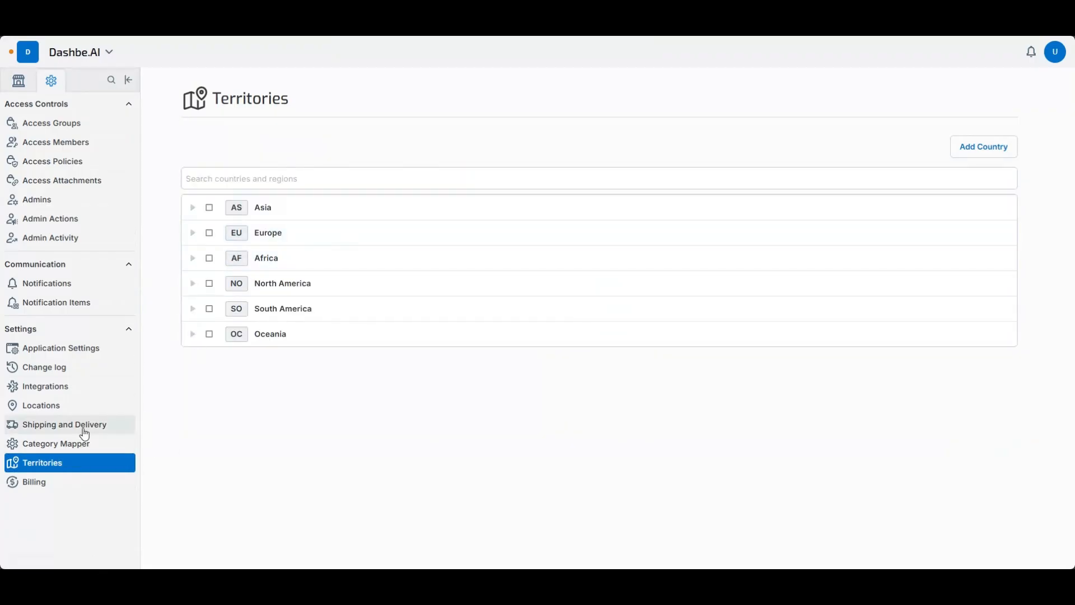
pyautogui.click(193, 212)
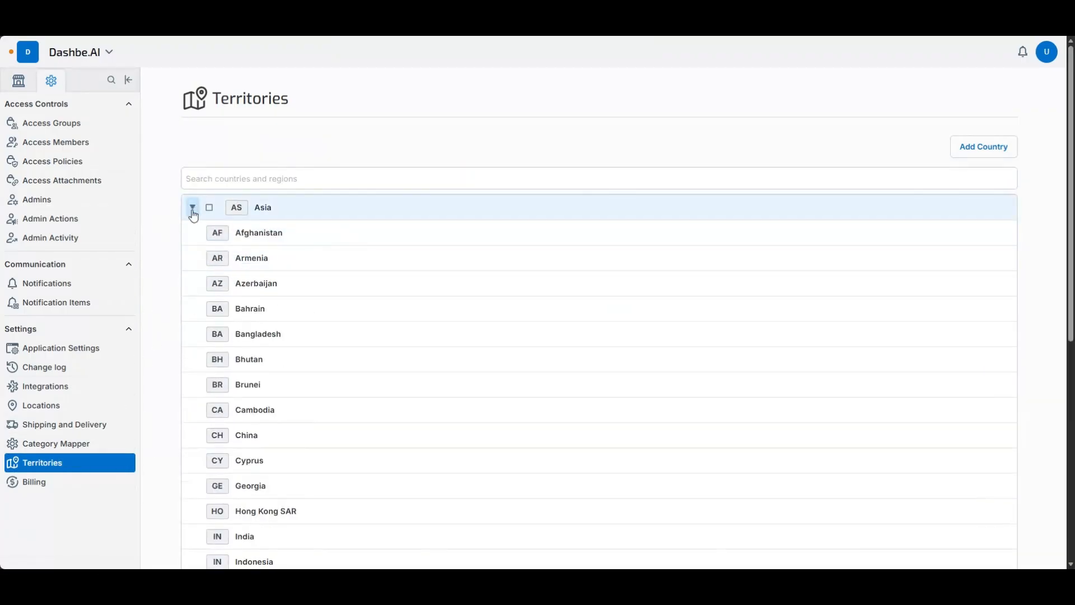
pyautogui.click(193, 210)
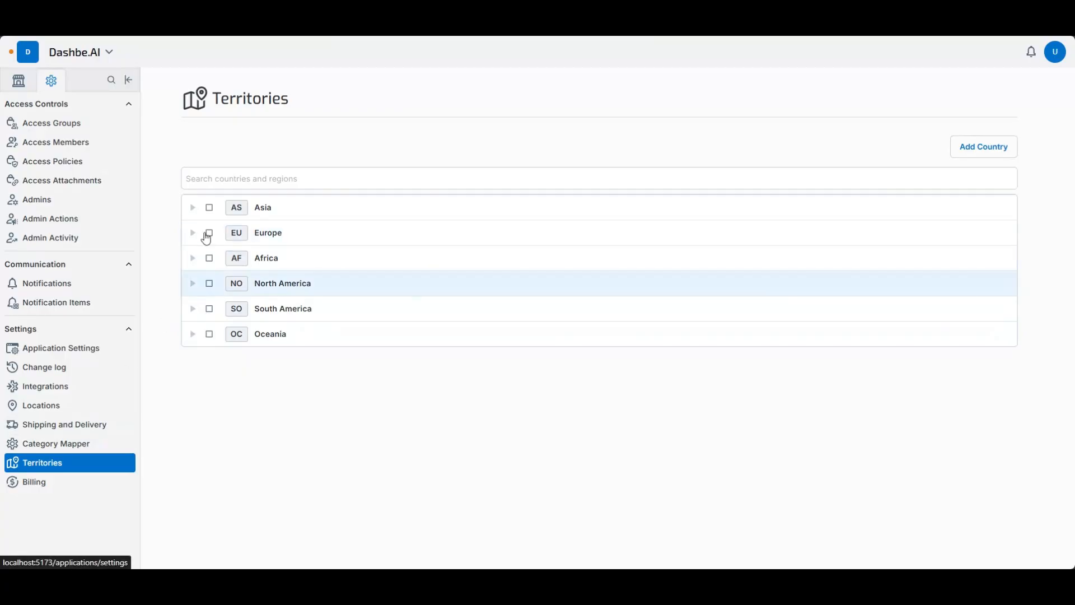
pyautogui.click(192, 208)
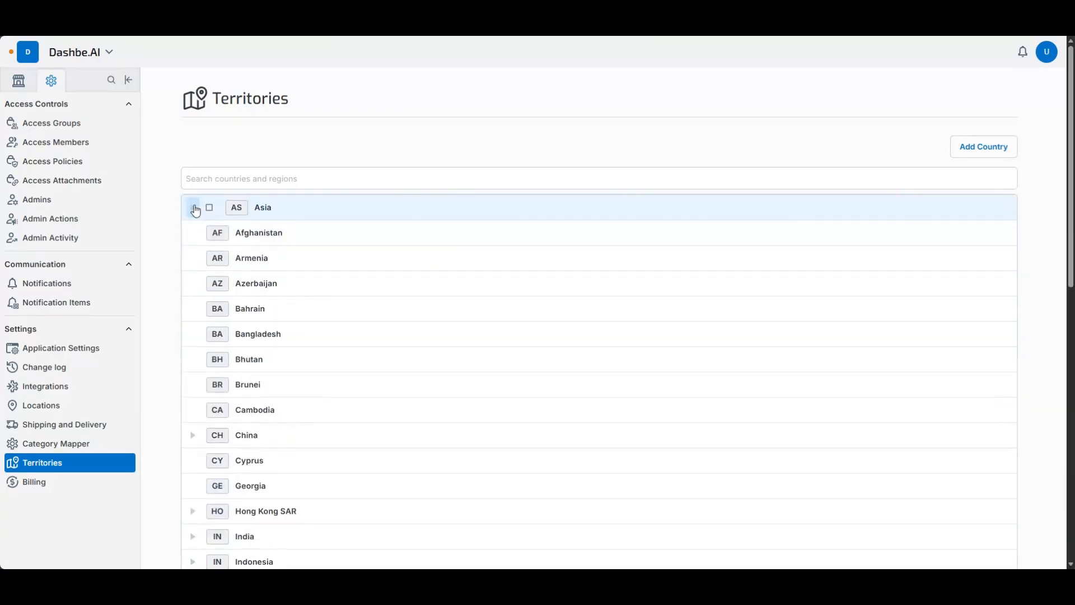
pyautogui.click(194, 209)
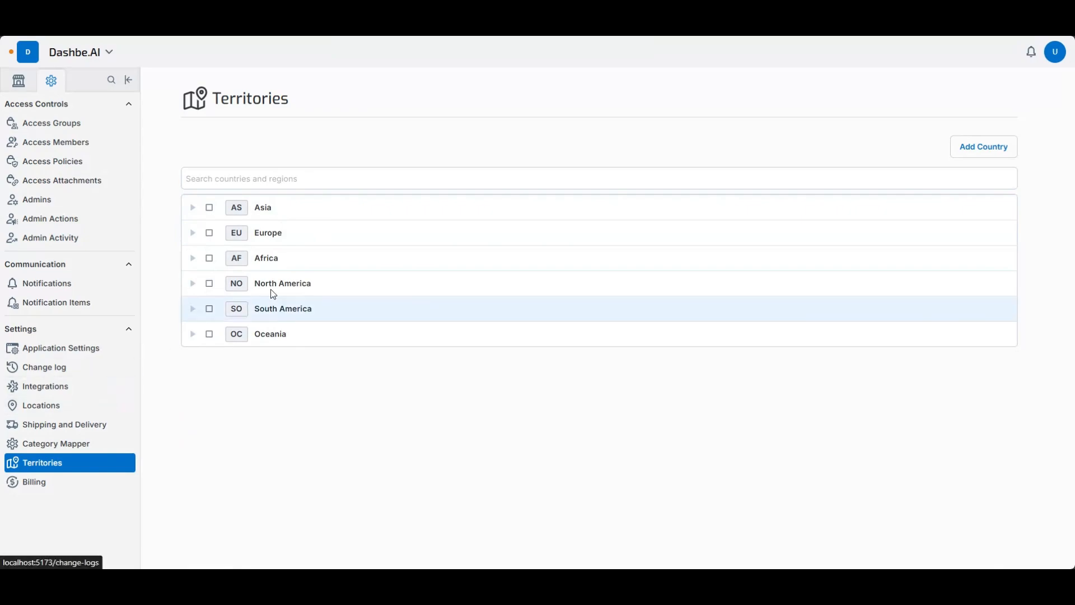
pyautogui.click(82, 430)
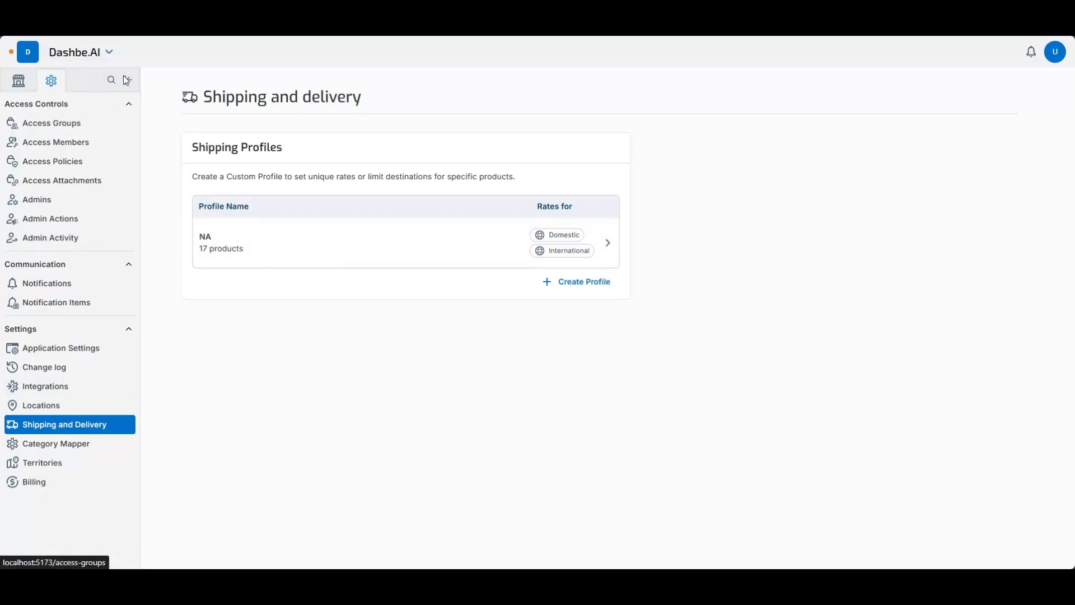
# - View the account's list of applications and reopen the dashbe.ai application
pyautogui.click(109, 53)
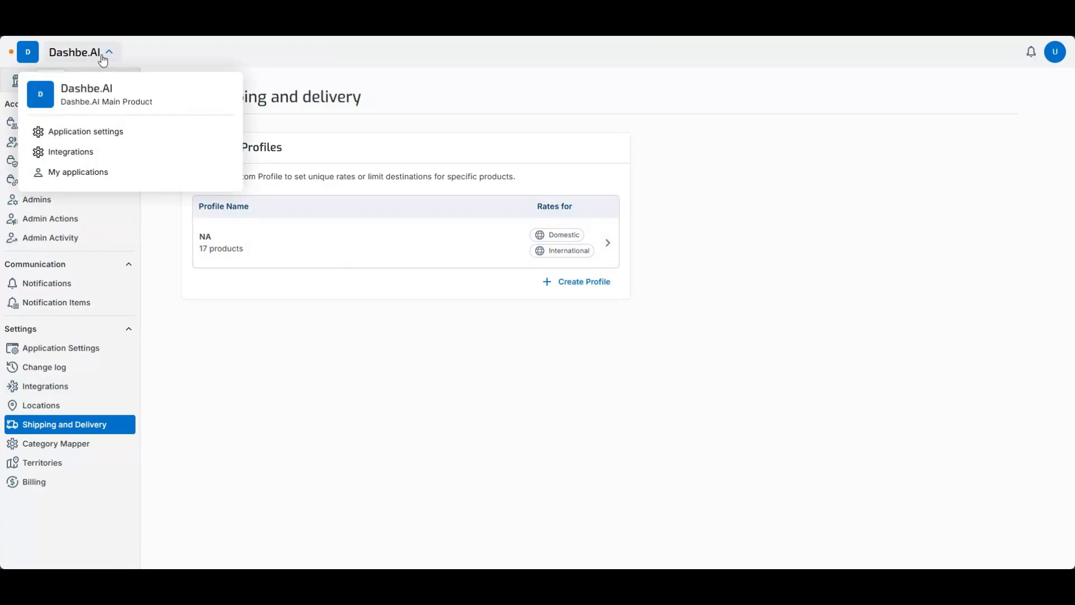
pyautogui.click(81, 174)
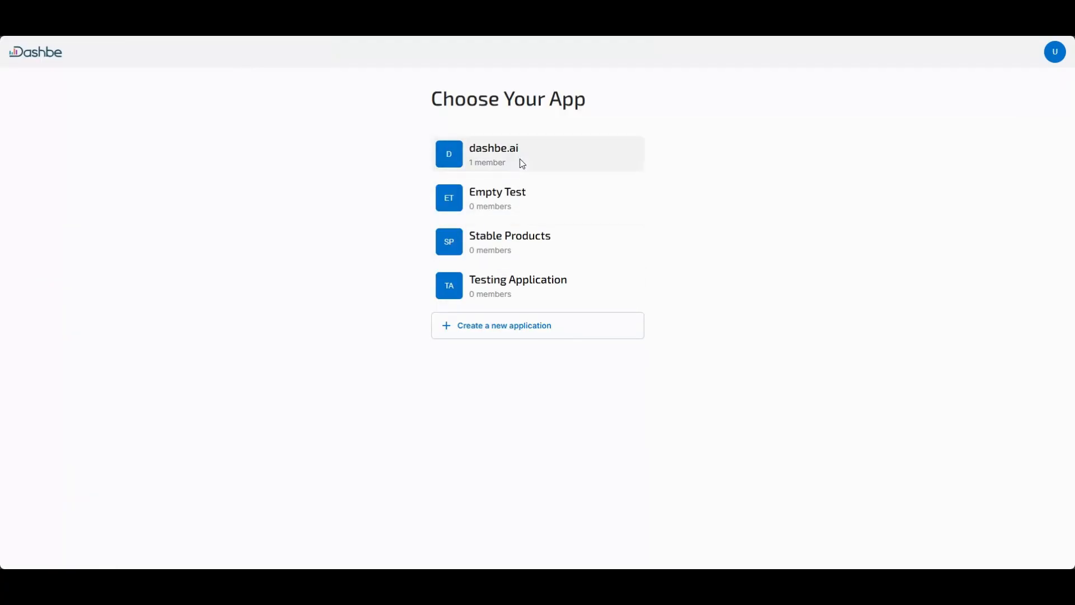
pyautogui.click(518, 162)
pyautogui.click(108, 56)
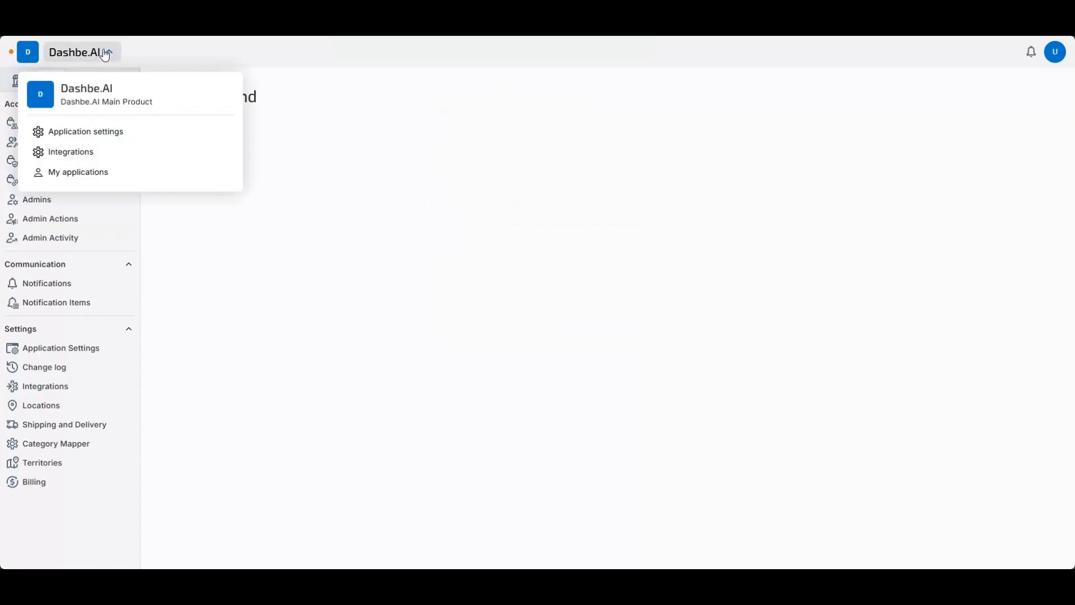
pyautogui.click(106, 55)
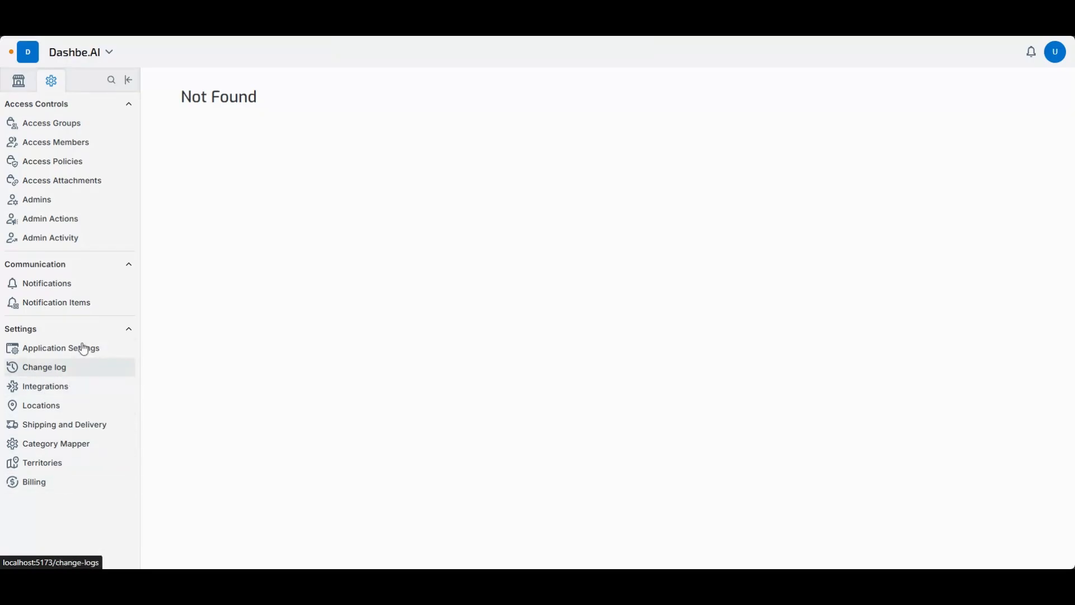
# - Review the Locations, Integrations and Change log settings, plus the stores, language and region sections of Application Settings
pyautogui.click(73, 406)
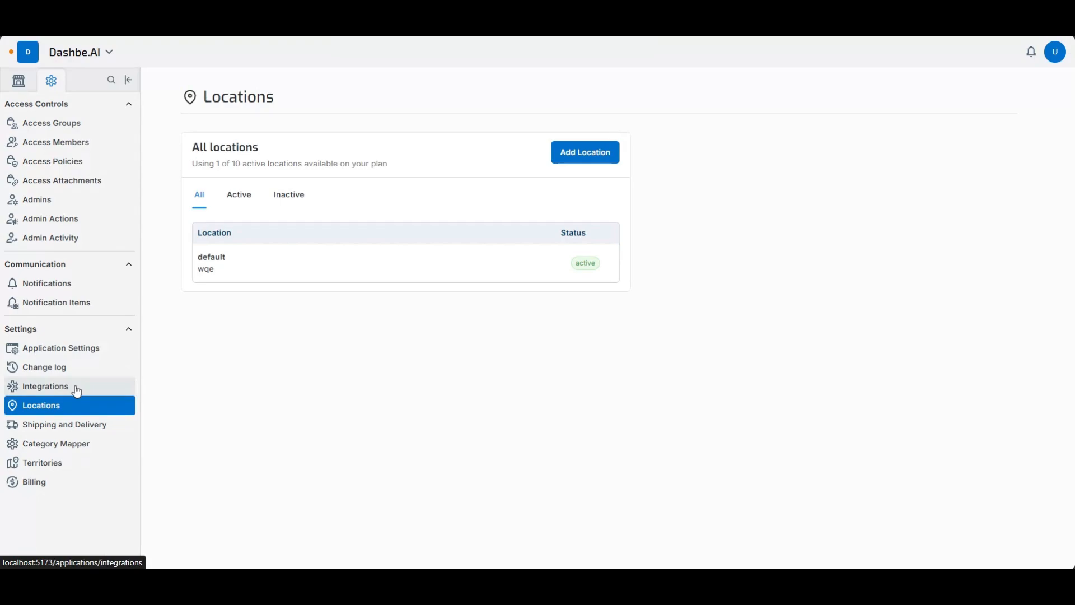
pyautogui.click(77, 390)
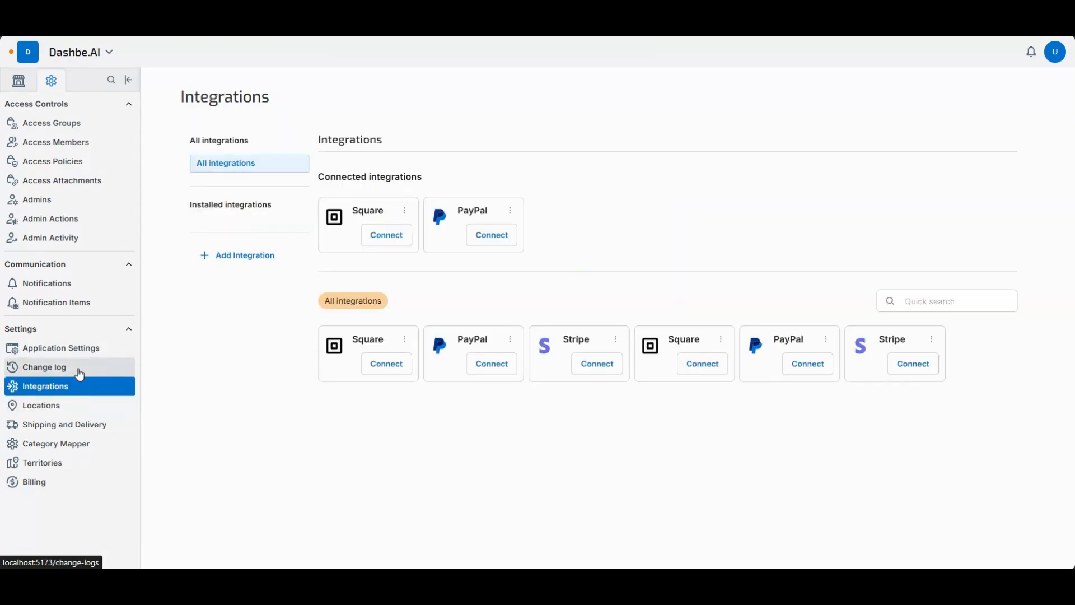
pyautogui.click(79, 369)
pyautogui.click(79, 345)
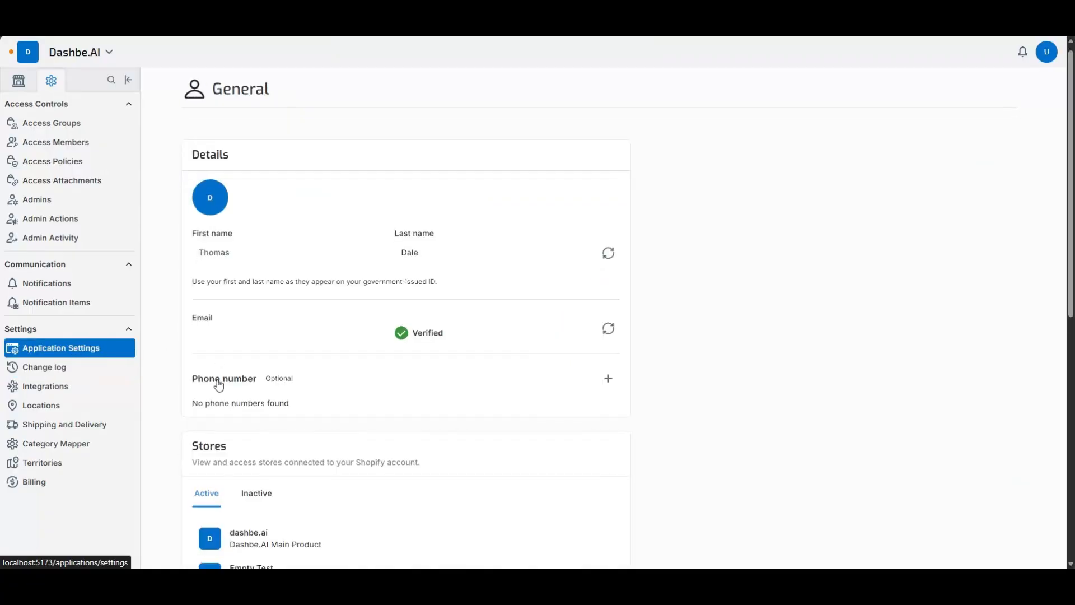
pyautogui.scroll(-8, 210, 382)
pyautogui.scroll(3, 199, 369)
pyautogui.scroll(-2, 199, 364)
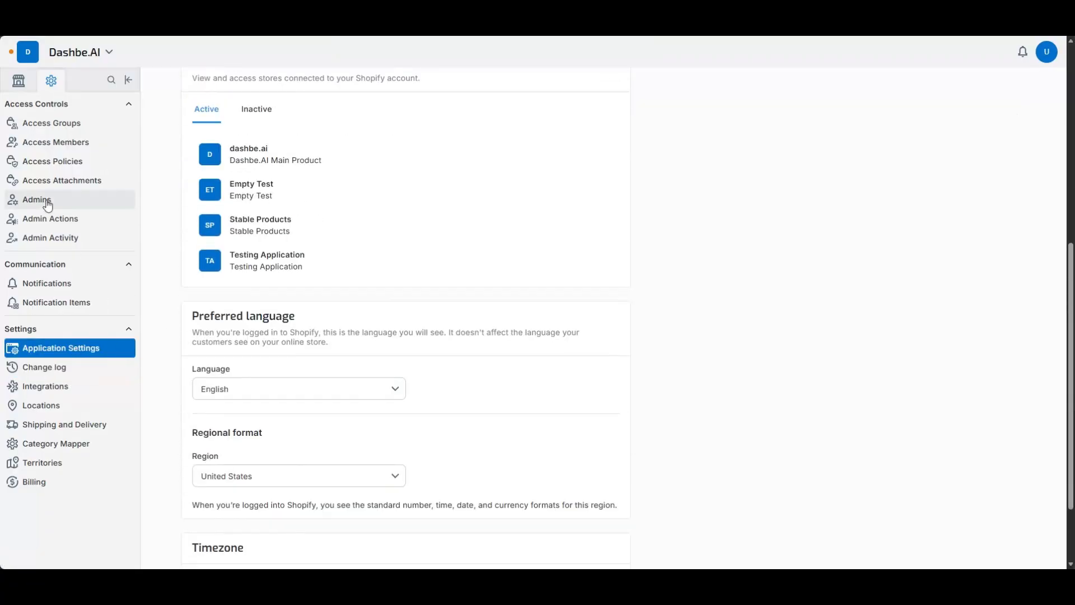
# - Look through the access control pages for groups, members, policies and attachments, plus admins, admin actions and admin activity
pyautogui.click(65, 125)
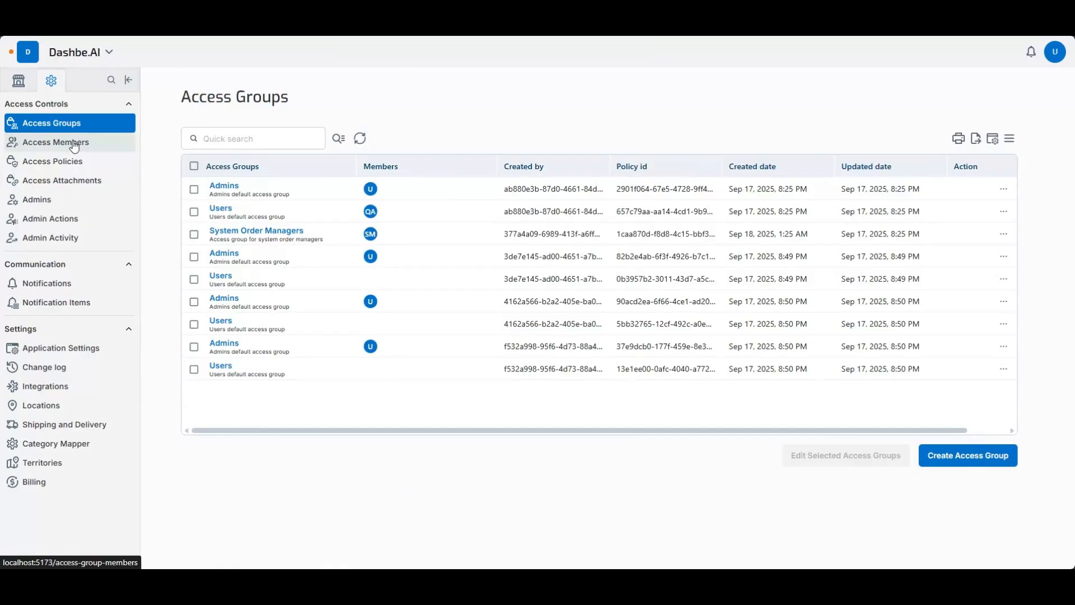
pyautogui.click(74, 144)
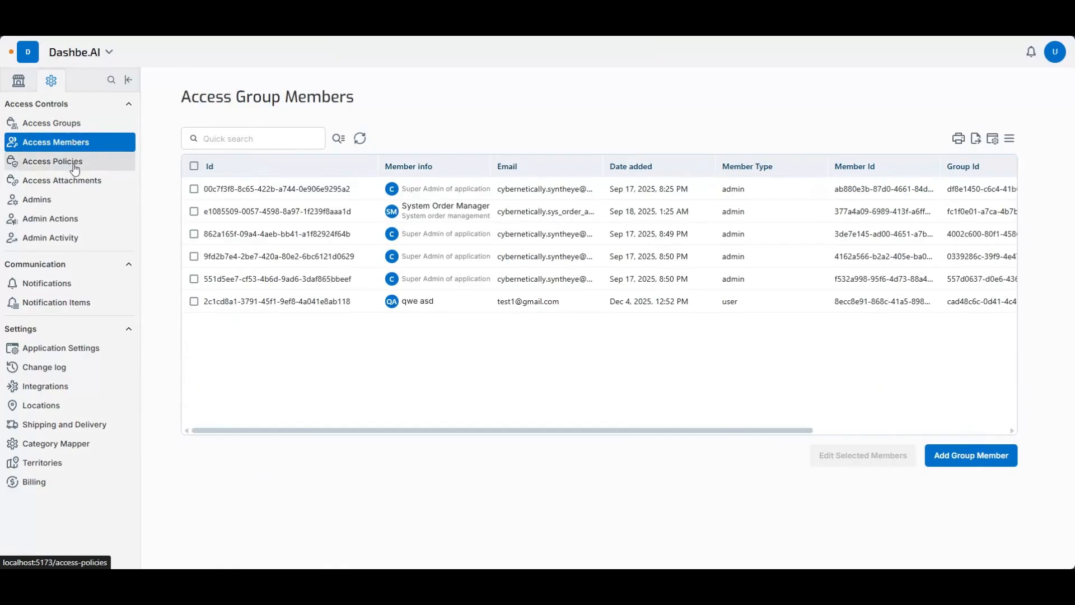
pyautogui.click(67, 162)
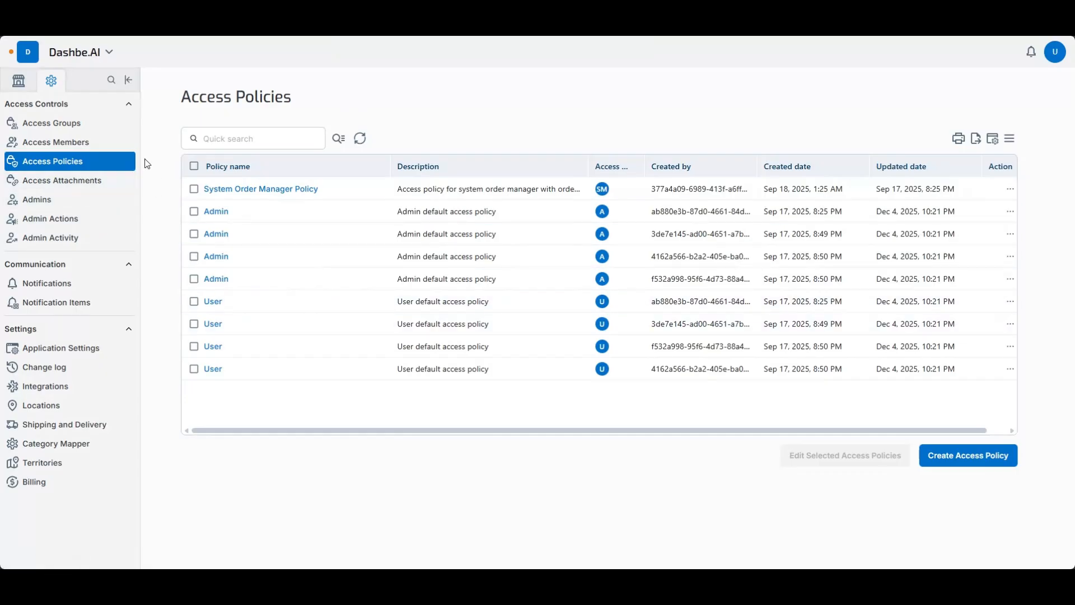
pyautogui.click(84, 180)
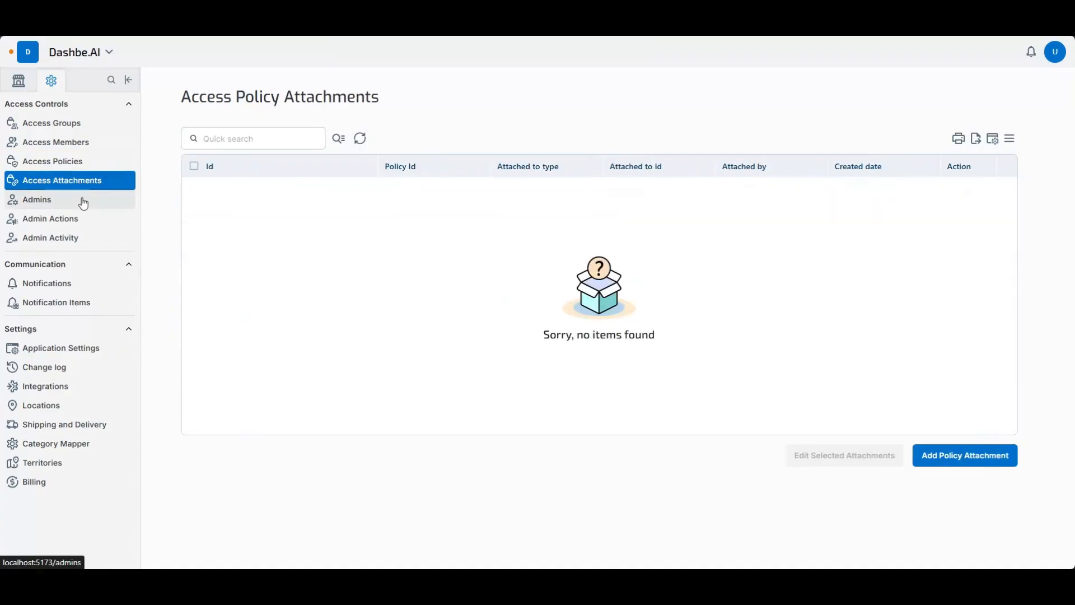
pyautogui.click(83, 202)
pyautogui.click(81, 219)
pyautogui.click(67, 238)
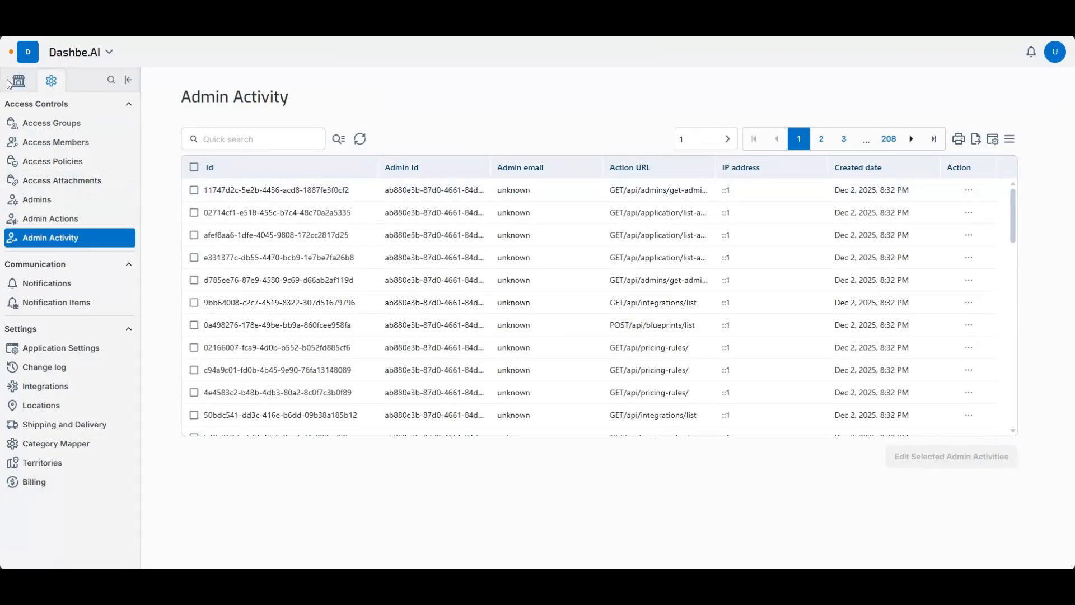
pyautogui.scroll(-3, 677, 344)
pyautogui.scroll(3, 661, 313)
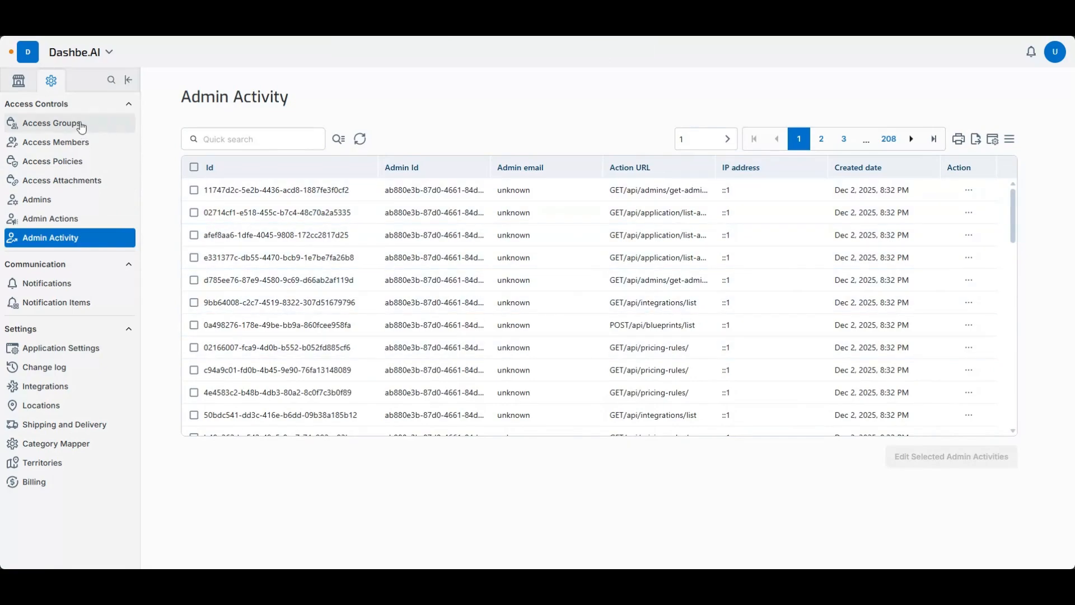
# - Return to the customer and commerce navigation and switch to the Android Emulator window
pyautogui.click(19, 82)
pyautogui.scroll(-1, 89, 256)
pyautogui.scroll(1, 98, 247)
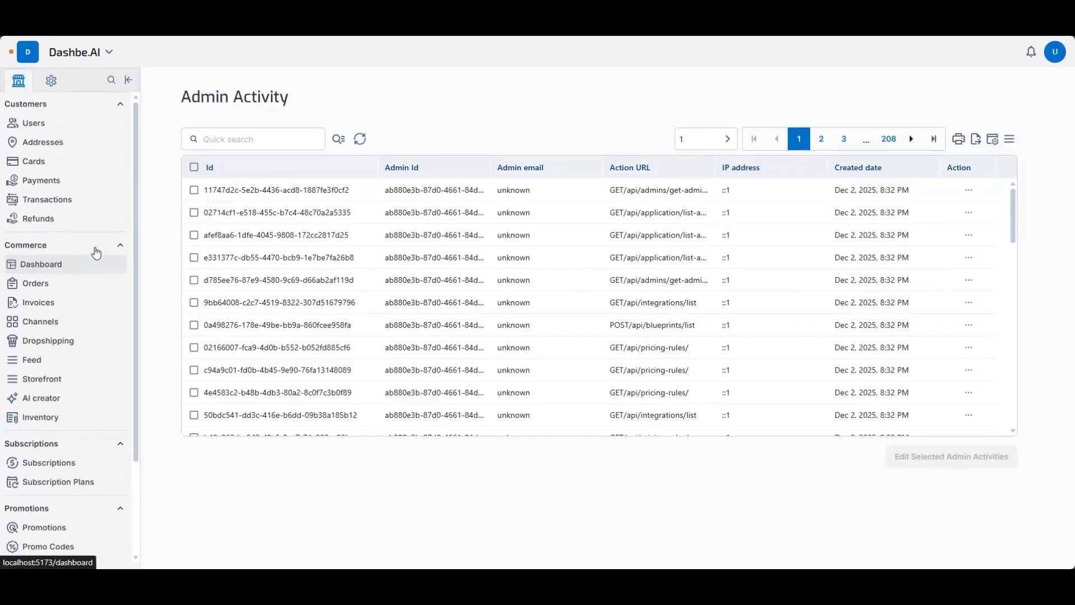
pyautogui.hotkey('alt', 'Tab')
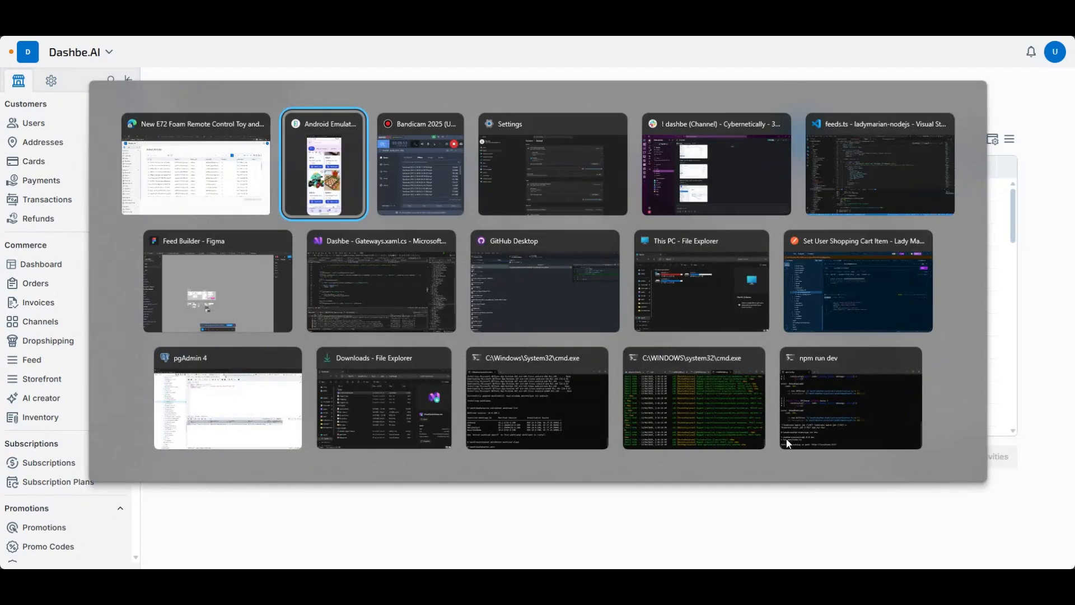